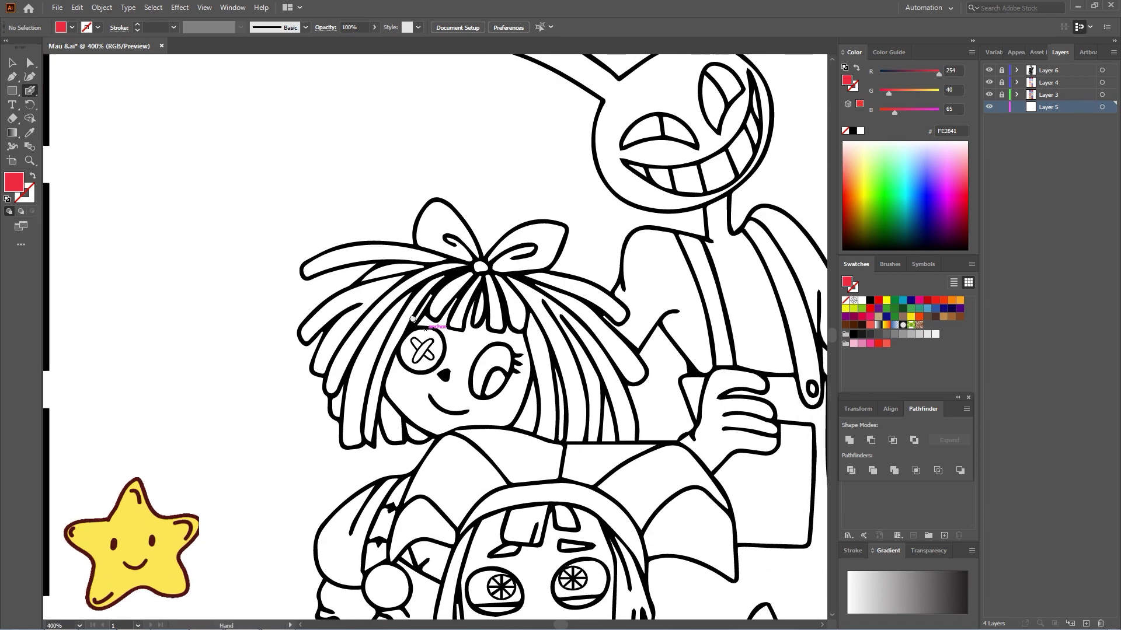
Paint the doll's left-side hair strands and most of the fringe red (#FE2841) with the Blob Brush on Layer 5.
drag(305, 272, 373, 248)
mouse_move(442, 259)
mouse_down()
mouse_move(385, 245)
mouse_move(311, 270)
mouse_move(367, 255)
mouse_move(421, 259)
mouse_move(385, 271)
mouse_move(302, 341)
mouse_up()
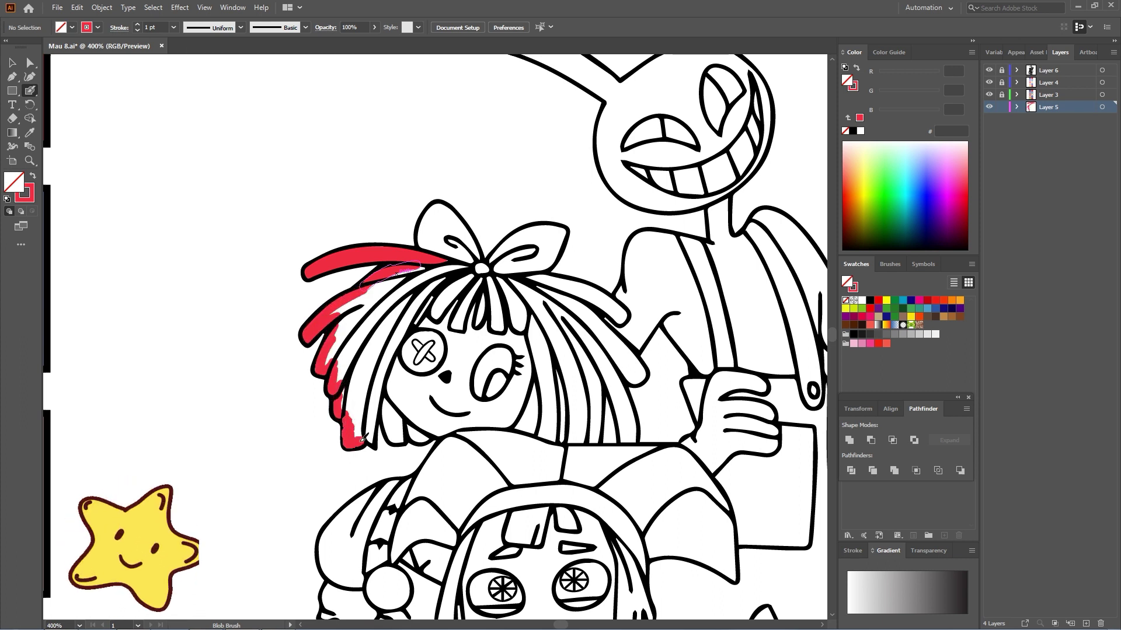
drag(362, 439, 373, 433)
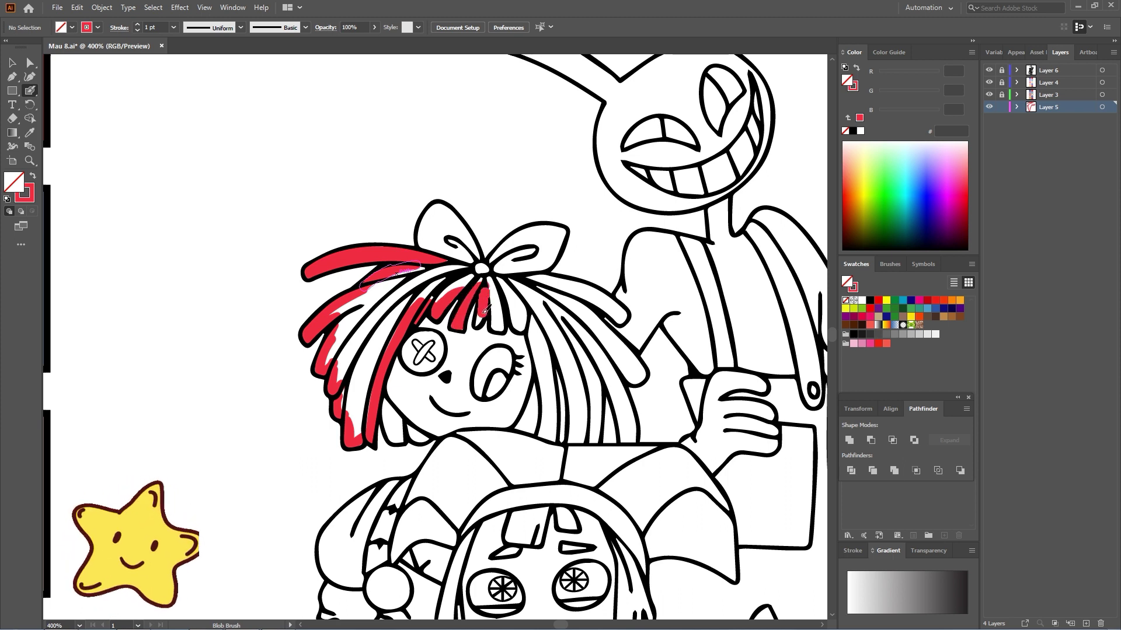
drag(521, 323, 524, 320)
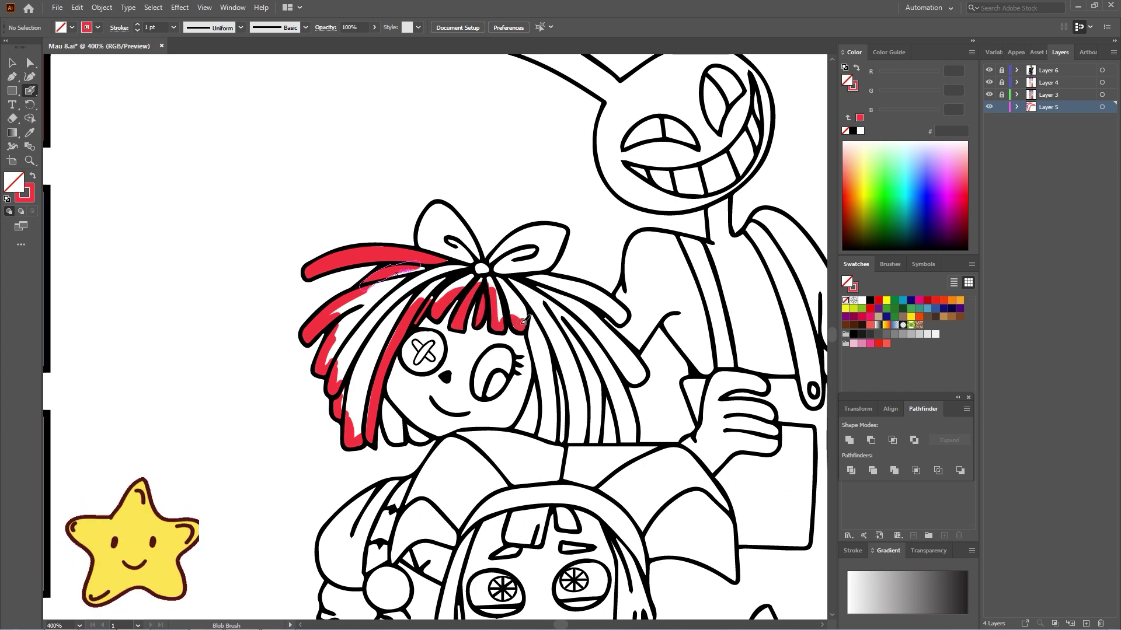
mouse_move(473, 276)
mouse_down()
mouse_move(449, 291)
mouse_move(422, 275)
mouse_move(428, 290)
mouse_move(431, 277)
mouse_move(339, 320)
mouse_move(397, 290)
mouse_move(346, 336)
mouse_move(360, 424)
mouse_move(368, 406)
mouse_move(336, 364)
mouse_move(374, 366)
mouse_move(397, 322)
mouse_move(342, 350)
mouse_up()
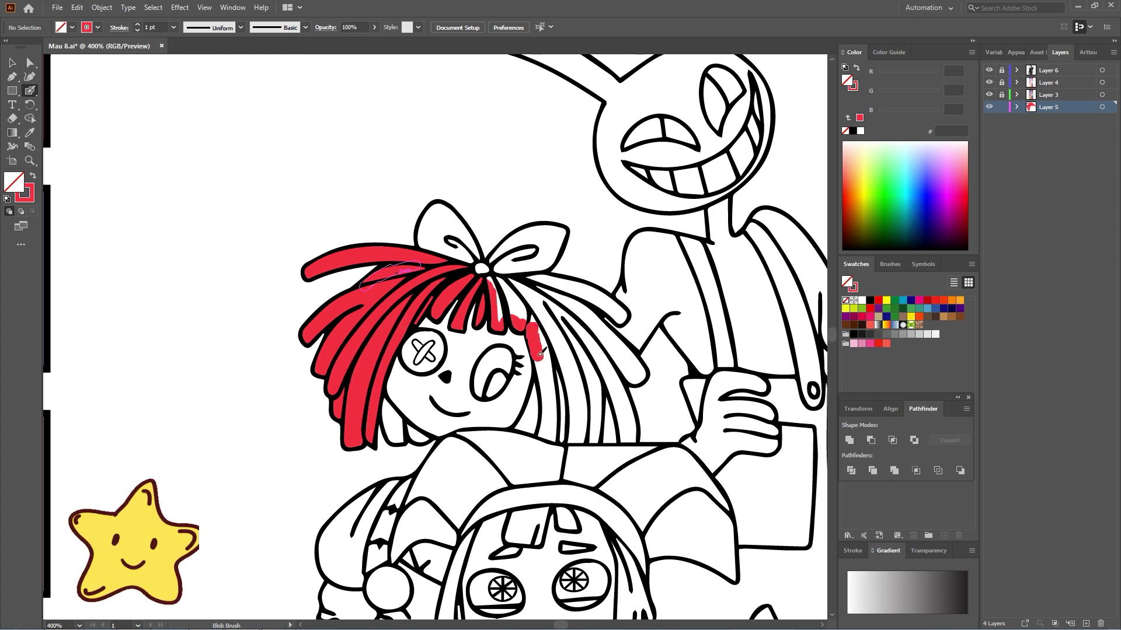
Paint the rest of the fringe and the doll's right-side hair strands in the same red.
drag(548, 398, 549, 425)
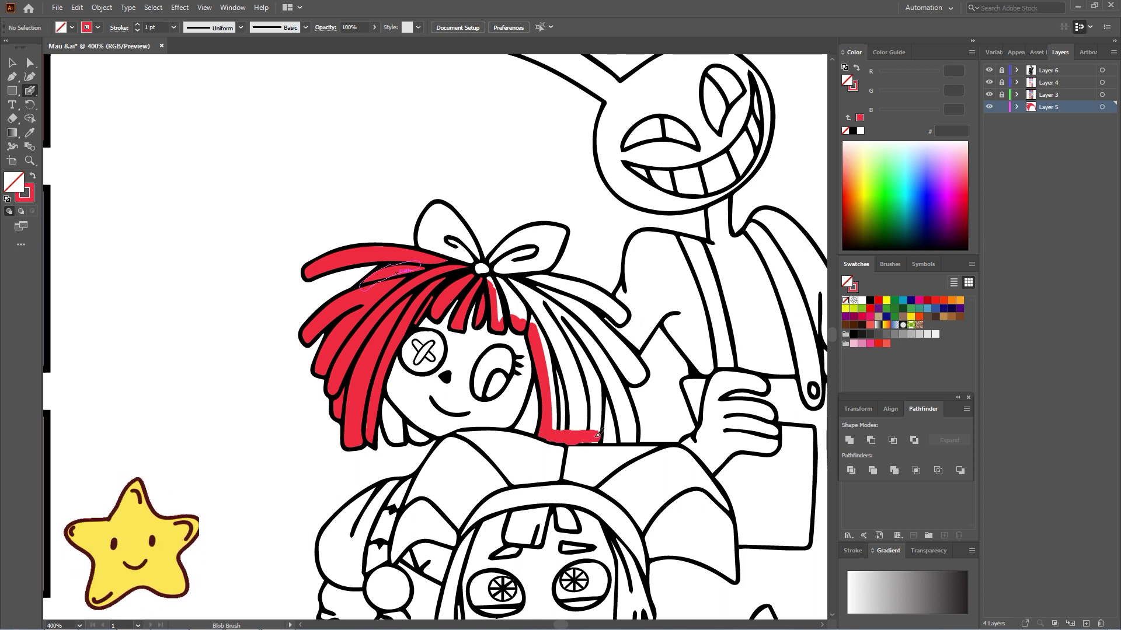
mouse_move(623, 437)
mouse_down()
mouse_move(624, 370)
mouse_move(632, 377)
mouse_move(641, 363)
mouse_move(631, 345)
mouse_move(609, 341)
mouse_move(620, 338)
mouse_move(598, 300)
mouse_move(621, 315)
mouse_move(596, 294)
mouse_up()
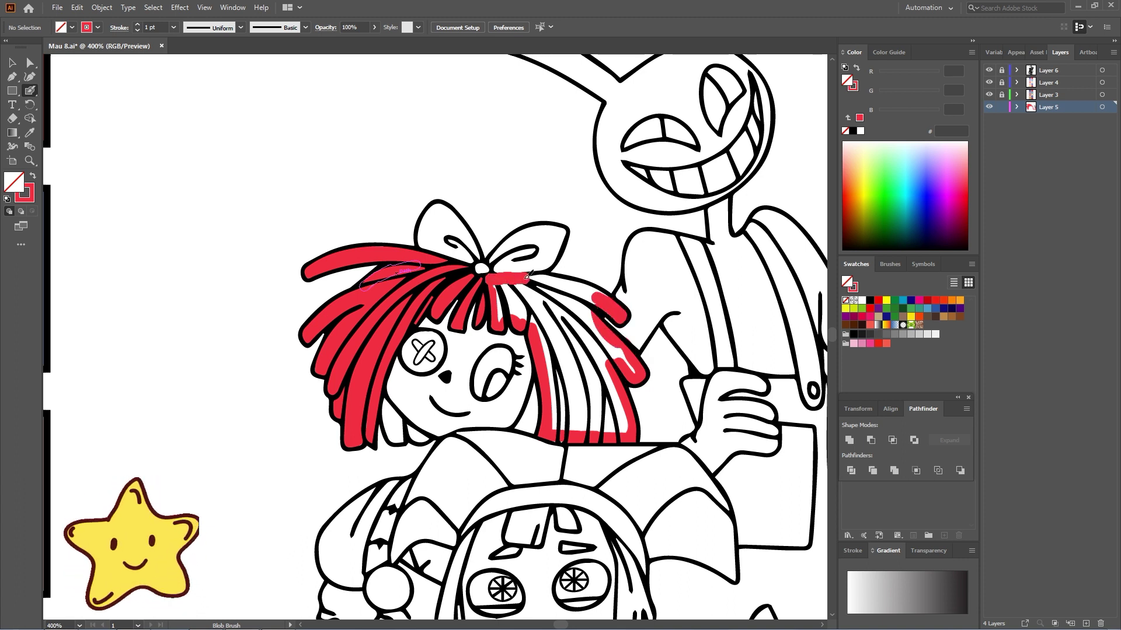
mouse_move(490, 273)
mouse_down()
mouse_move(556, 283)
mouse_move(499, 309)
mouse_move(582, 310)
mouse_move(561, 362)
mouse_move(571, 431)
mouse_move(613, 423)
mouse_move(575, 348)
mouse_move(610, 374)
mouse_move(622, 359)
mouse_up()
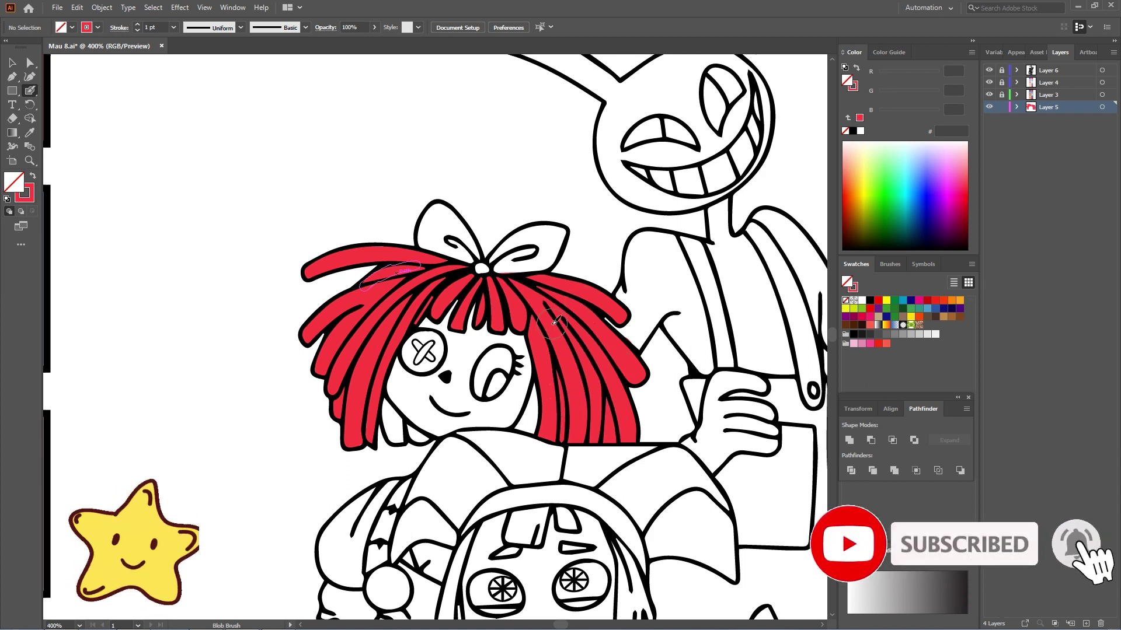
Sample lilac #ABAAF6 from the palette to paint the doll's bow, and touch up the hair strand beneath it with the sampled hair red.
drag(297, 454, 503, 473)
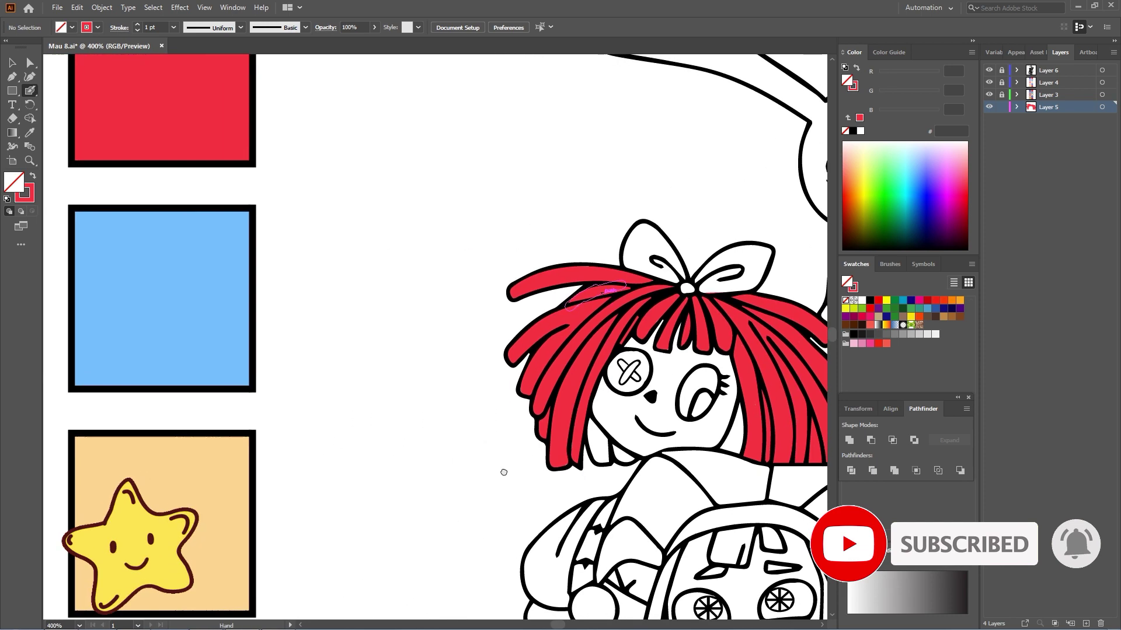
key(ctrl+minus)
key(ctrl+minus)
key(i)
click(188, 320)
scroll(393, 382, up, 4)
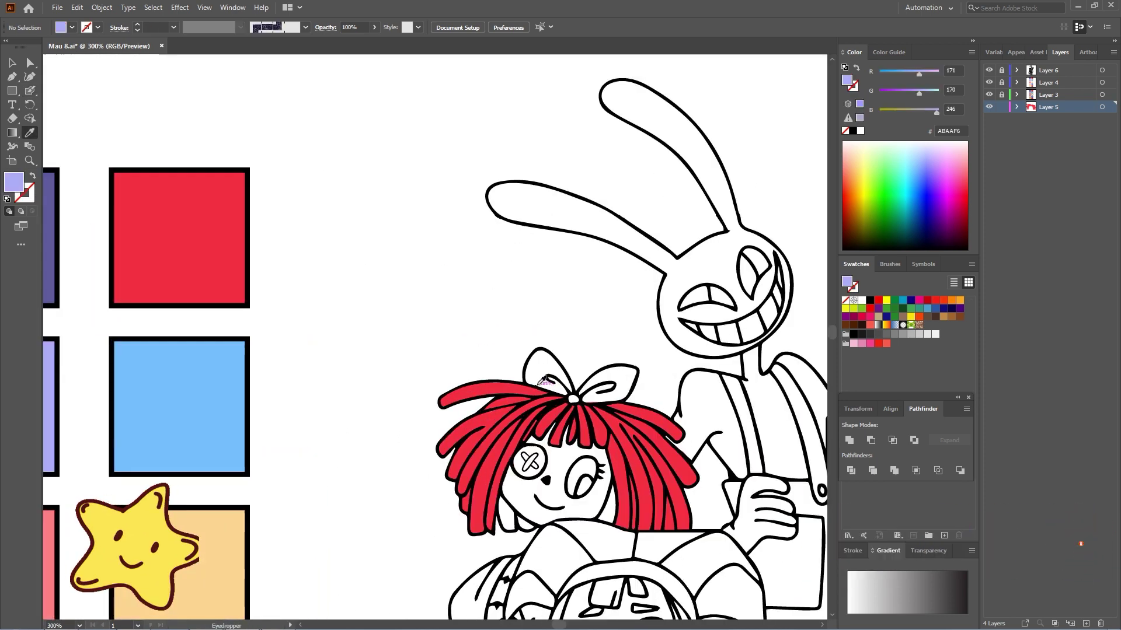
key(shift+b)
mouse_move(426, 348)
mouse_down()
mouse_move(407, 380)
mouse_move(417, 399)
mouse_move(486, 429)
mouse_move(575, 425)
mouse_move(608, 378)
mouse_move(568, 372)
mouse_move(505, 419)
mouse_move(610, 377)
mouse_move(574, 388)
mouse_move(587, 403)
mouse_move(535, 418)
mouse_move(573, 426)
mouse_up()
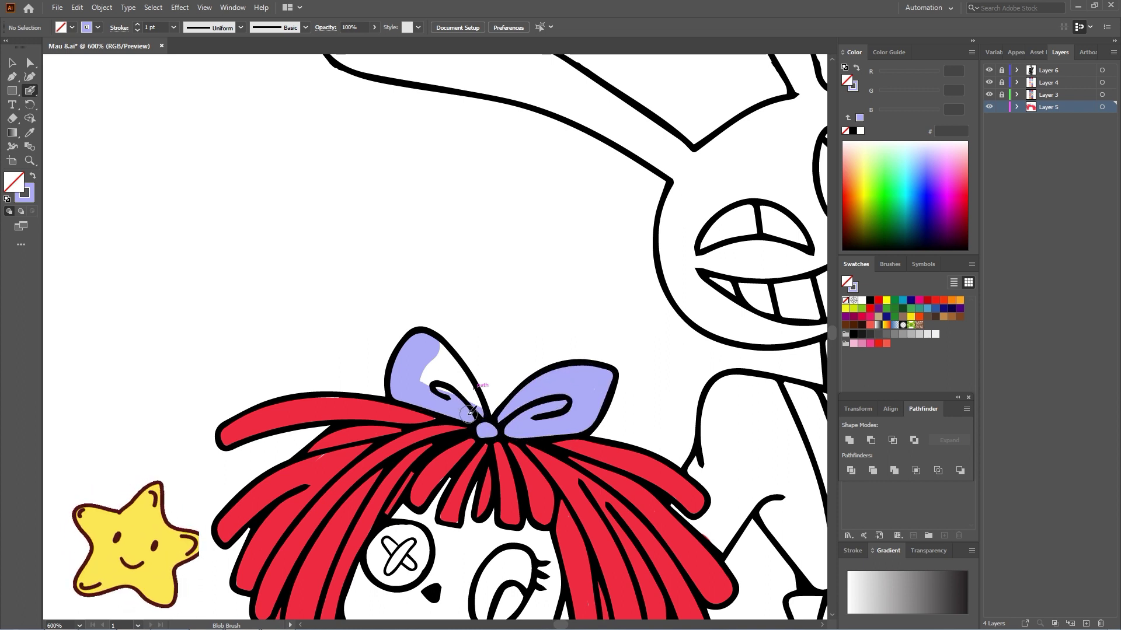
mouse_move(470, 412)
mouse_down()
mouse_move(469, 384)
mouse_move(434, 359)
mouse_move(458, 401)
mouse_up()
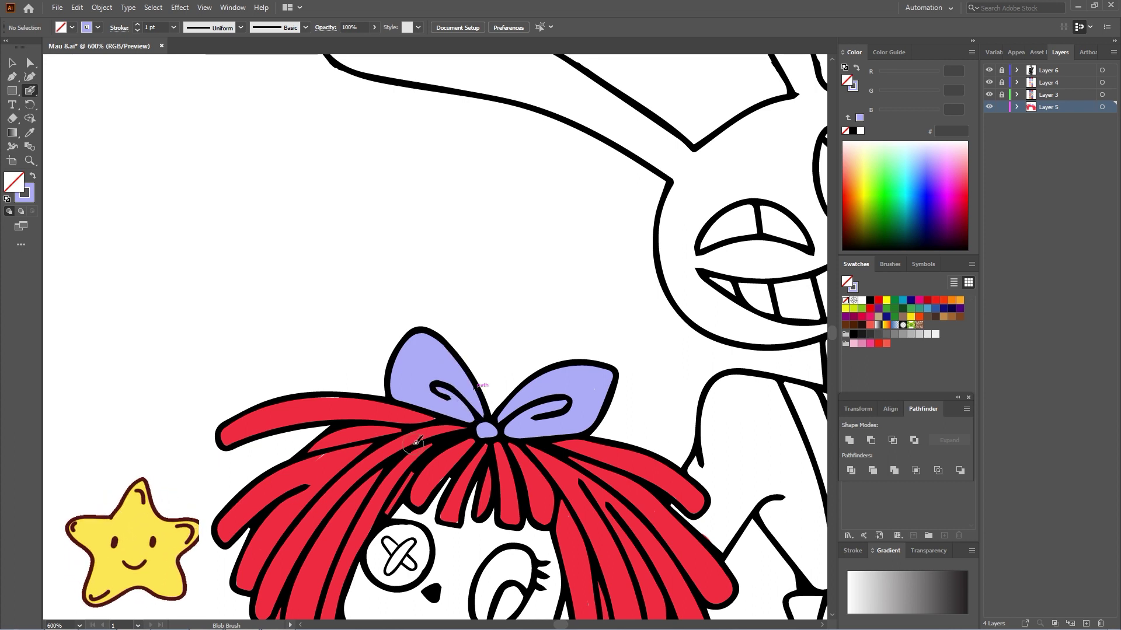
key(i)
click(409, 438)
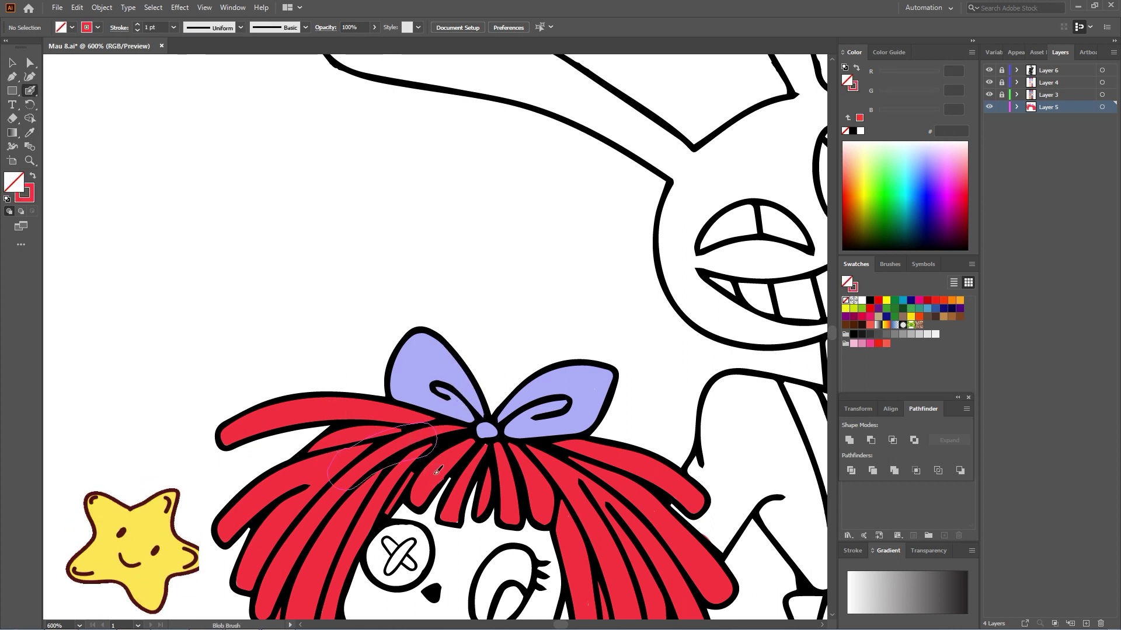
Sample the bow's lilac and paint the doll's puffed sleeve and the small dress section beside the jester hat's round bobble.
drag(438, 514, 433, 413)
key(i)
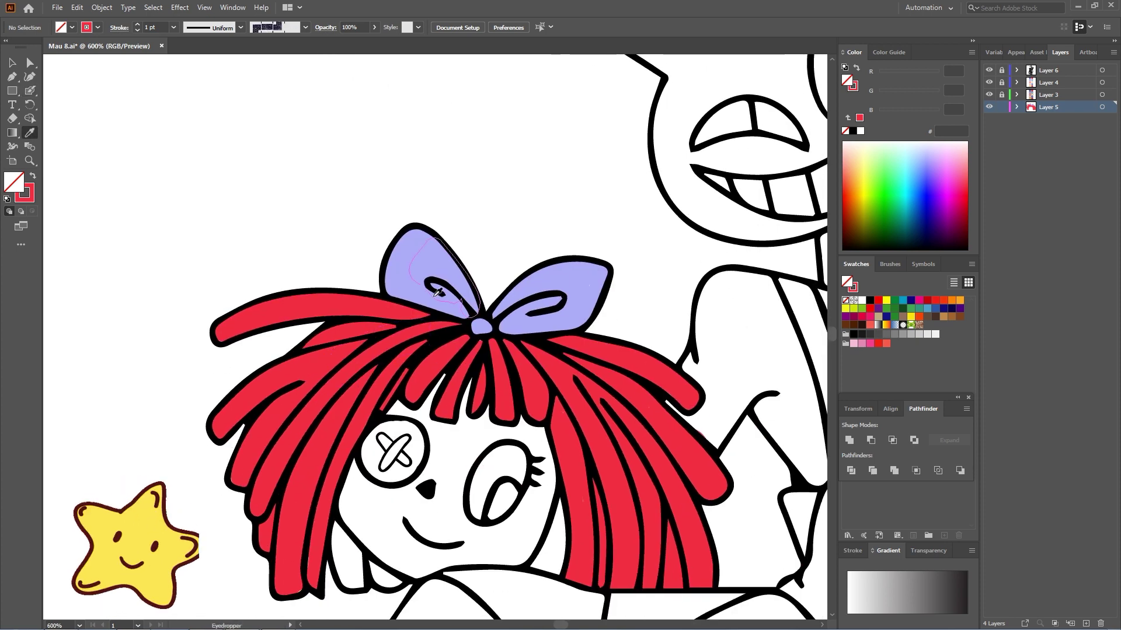
click(437, 297)
mouse_move(394, 482)
mouse_down()
mouse_move(411, 239)
mouse_move(433, 200)
mouse_up()
key(shift+b)
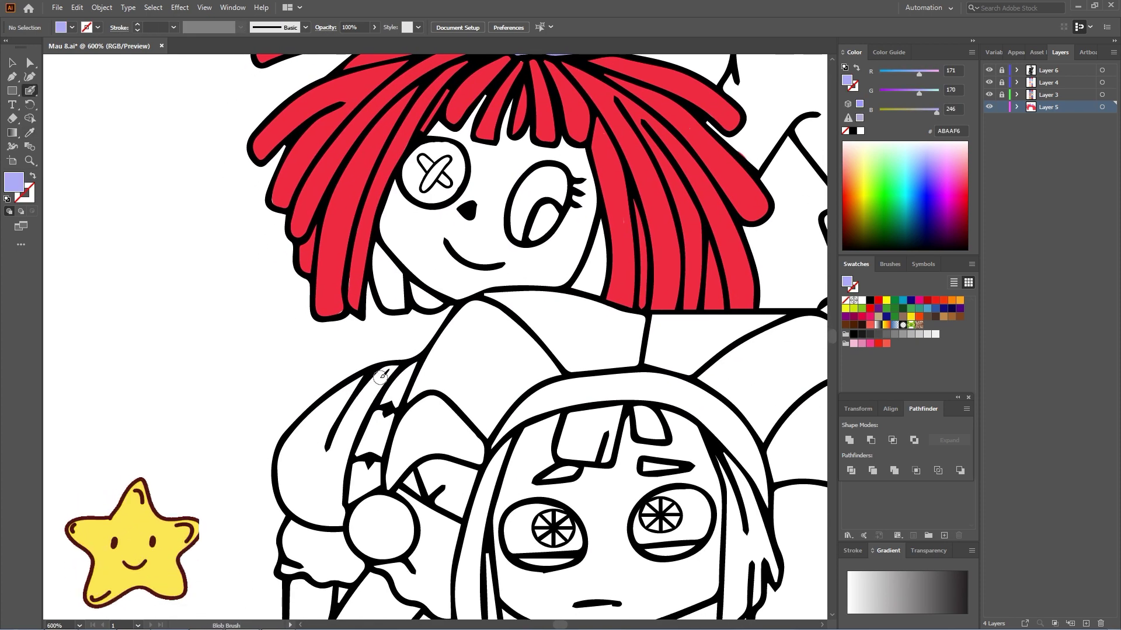
mouse_move(388, 378)
mouse_down()
mouse_move(307, 422)
mouse_move(282, 472)
mouse_move(314, 520)
mouse_move(340, 521)
mouse_move(344, 501)
mouse_move(348, 524)
mouse_up()
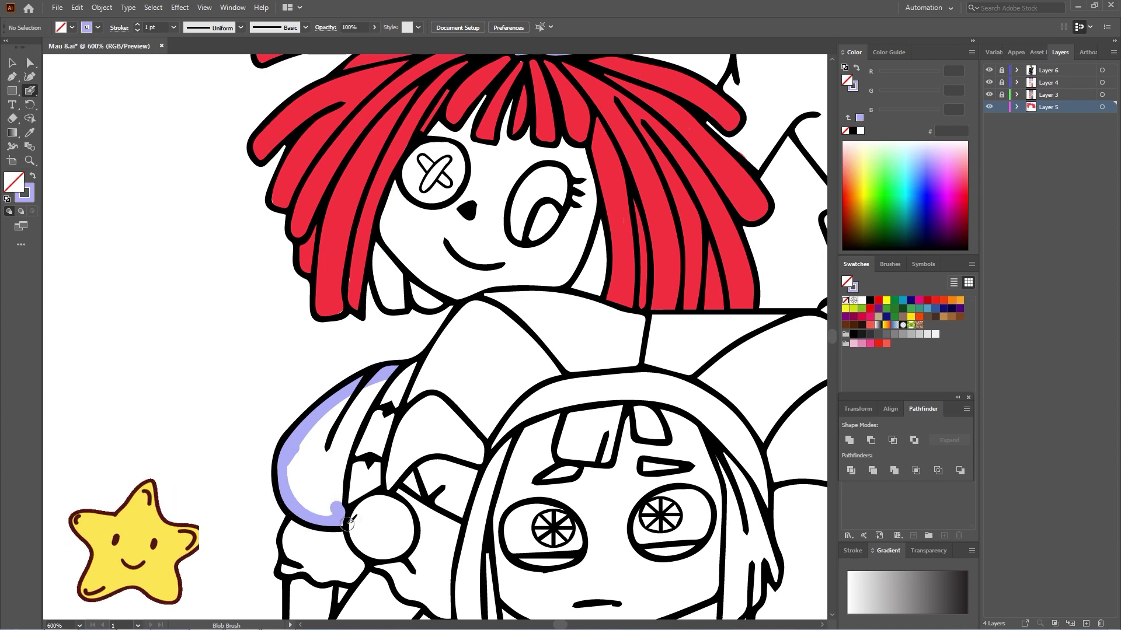
key(ctrl+z)
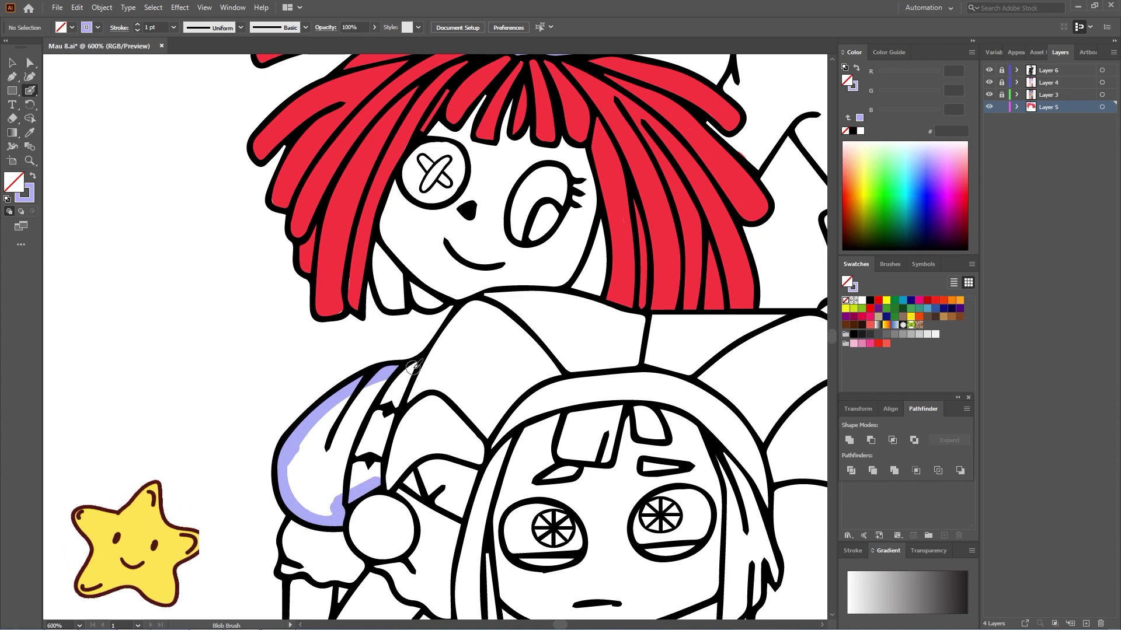
drag(413, 366, 374, 474)
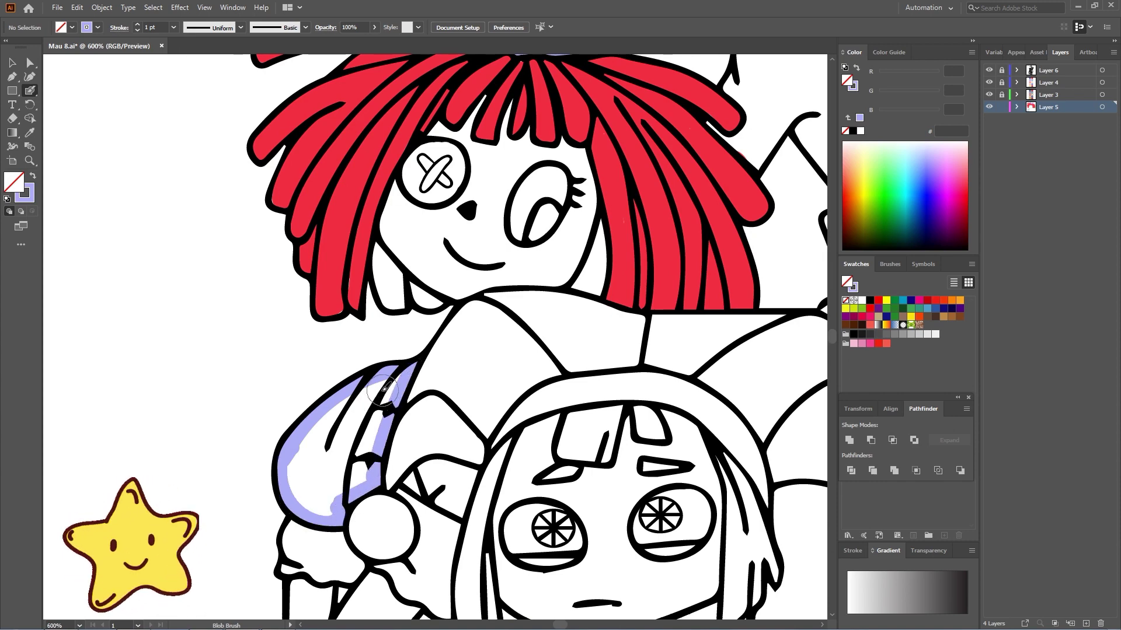
mouse_move(383, 388)
mouse_down()
mouse_move(310, 451)
mouse_move(319, 494)
mouse_move(356, 476)
mouse_move(368, 418)
mouse_up()
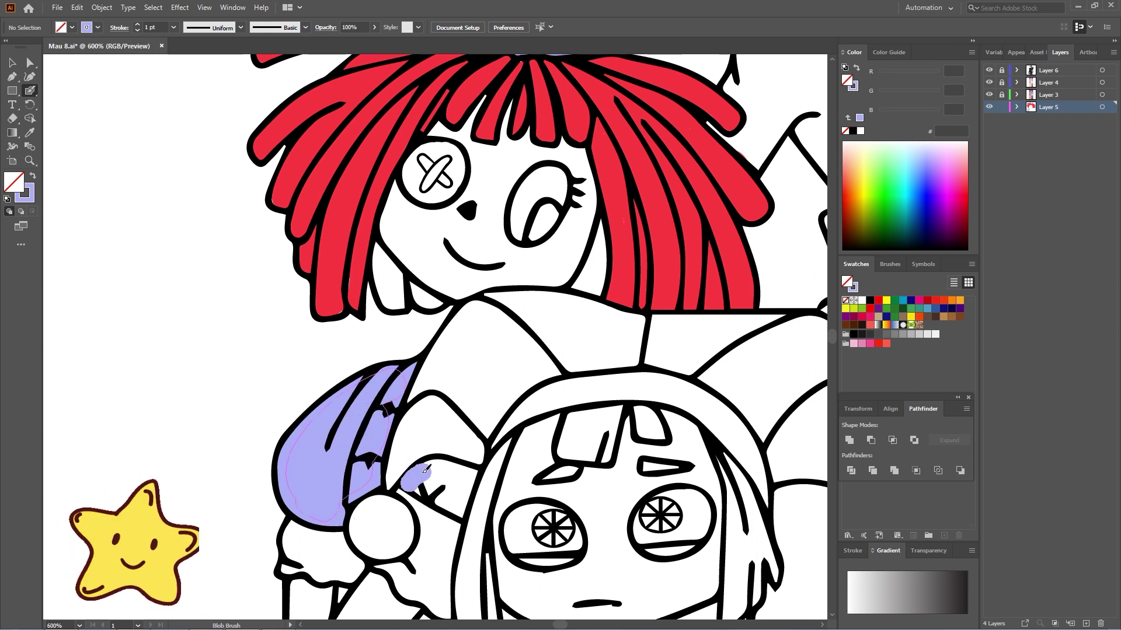
mouse_move(419, 465)
mouse_down()
mouse_move(457, 471)
mouse_move(417, 486)
mouse_move(458, 509)
mouse_move(432, 487)
mouse_up()
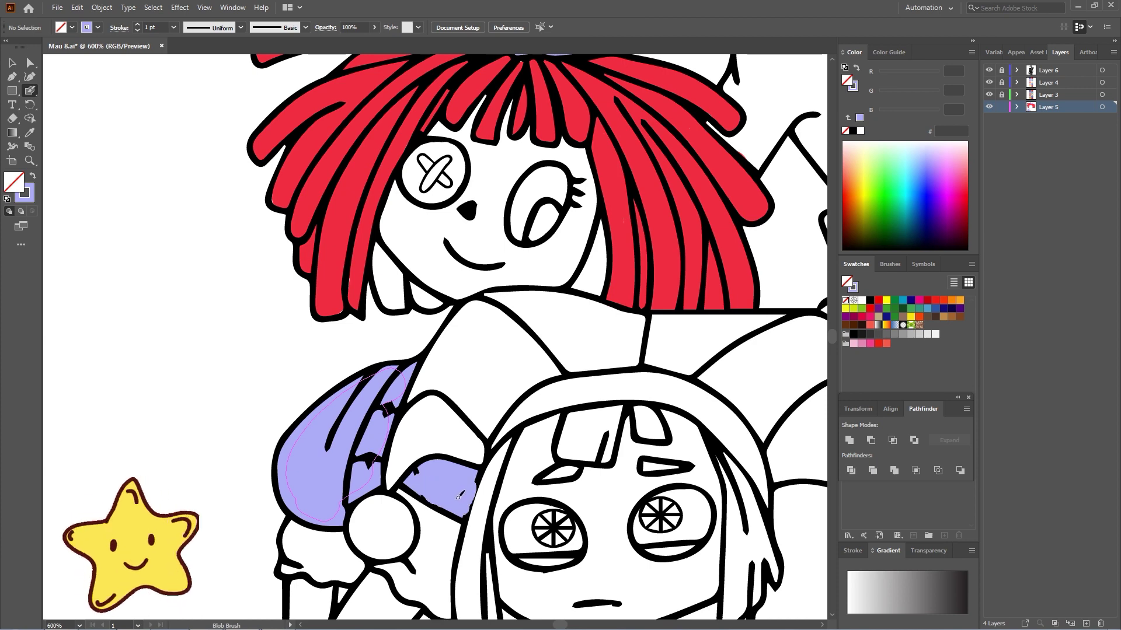
Paint the upper part of the doll's dress lilac, around the arms and beneath the upper patch.
scroll(350, 438, down, 5)
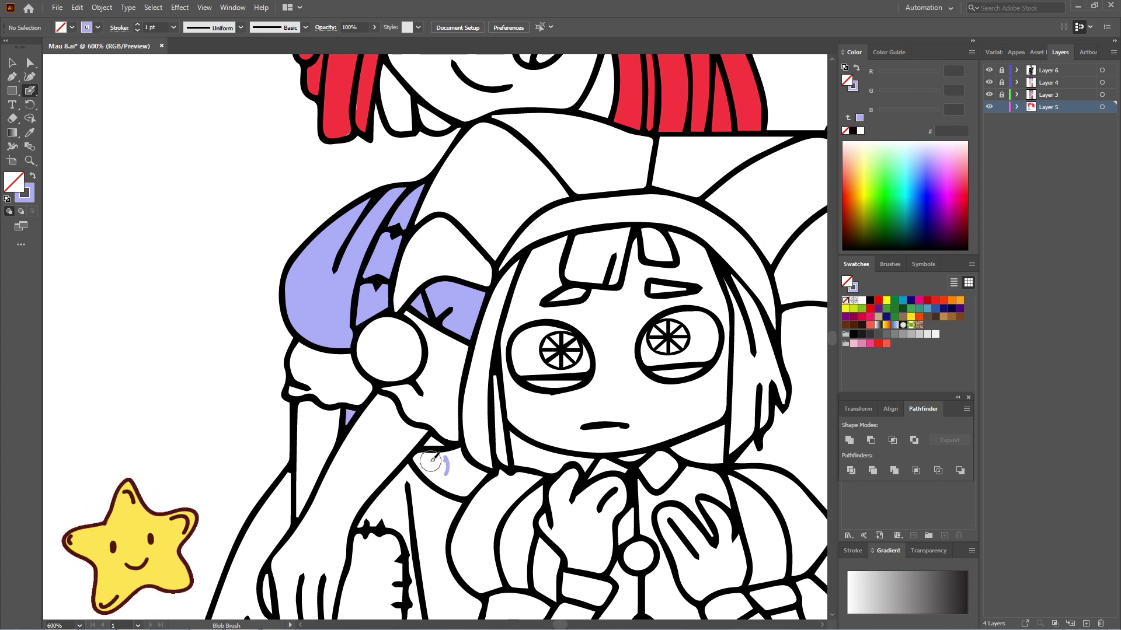
mouse_move(425, 461)
mouse_down()
mouse_move(482, 475)
mouse_move(463, 490)
mouse_move(437, 481)
mouse_up()
drag(392, 518, 416, 430)
drag(441, 374, 393, 427)
drag(435, 456, 434, 459)
drag(419, 428, 471, 416)
mouse_move(474, 415)
mouse_down()
mouse_move(466, 485)
mouse_move(496, 519)
mouse_move(435, 433)
mouse_move(411, 430)
mouse_move(437, 424)
mouse_move(450, 474)
mouse_move(447, 447)
mouse_up()
drag(430, 411, 422, 492)
mouse_move(445, 433)
mouse_down()
mouse_move(481, 470)
mouse_move(467, 446)
mouse_up()
drag(369, 528, 456, 482)
mouse_move(500, 447)
mouse_down()
mouse_move(394, 469)
mouse_move(433, 464)
mouse_move(414, 449)
mouse_up()
scroll(409, 489, left, 2)
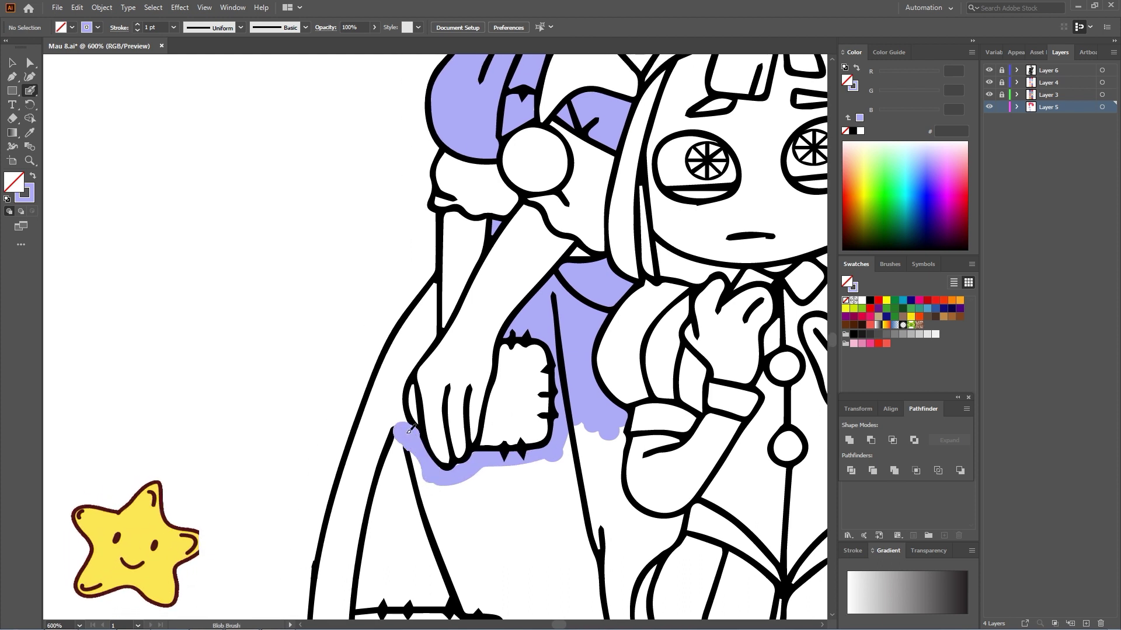
Paint a lilac band inside the dress's left edge, along its hem and up the lower right side.
mouse_move(395, 408)
mouse_down()
mouse_move(435, 284)
mouse_move(438, 305)
mouse_move(431, 320)
mouse_move(428, 300)
mouse_move(415, 337)
mouse_move(430, 313)
mouse_move(388, 359)
mouse_move(414, 272)
mouse_move(374, 373)
mouse_up()
drag(359, 453, 347, 361)
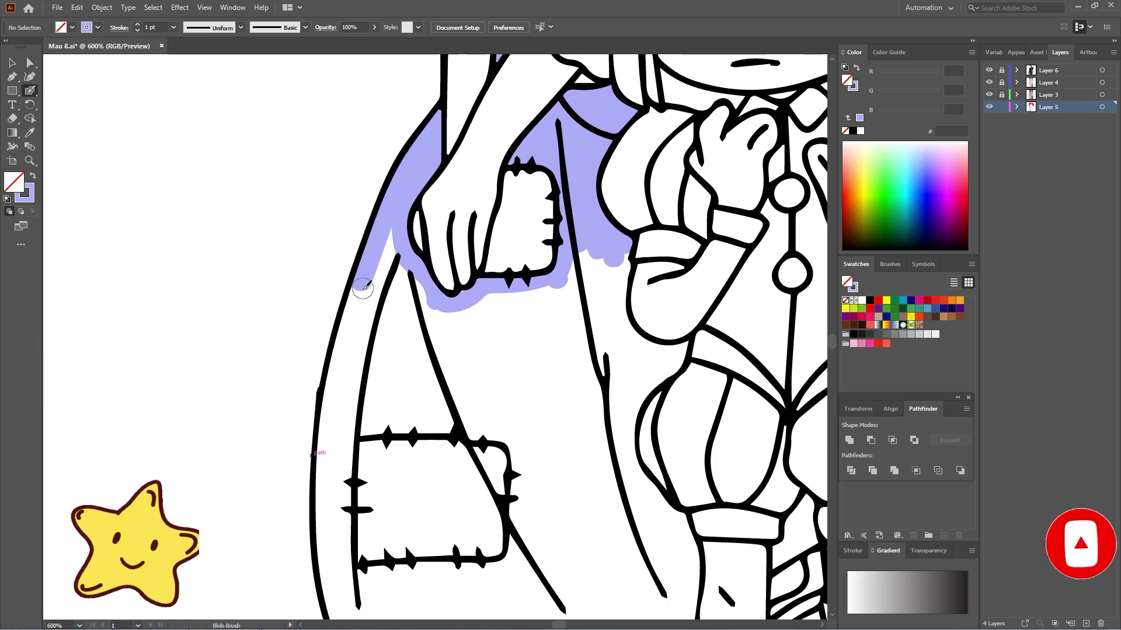
drag(361, 287, 326, 421)
drag(302, 485, 274, 398)
mouse_move(300, 342)
mouse_down()
mouse_move(302, 497)
mouse_move(325, 561)
mouse_move(615, 551)
mouse_move(651, 536)
mouse_move(635, 508)
mouse_move(656, 518)
mouse_move(668, 495)
mouse_move(649, 433)
mouse_up()
drag(518, 358, 515, 392)
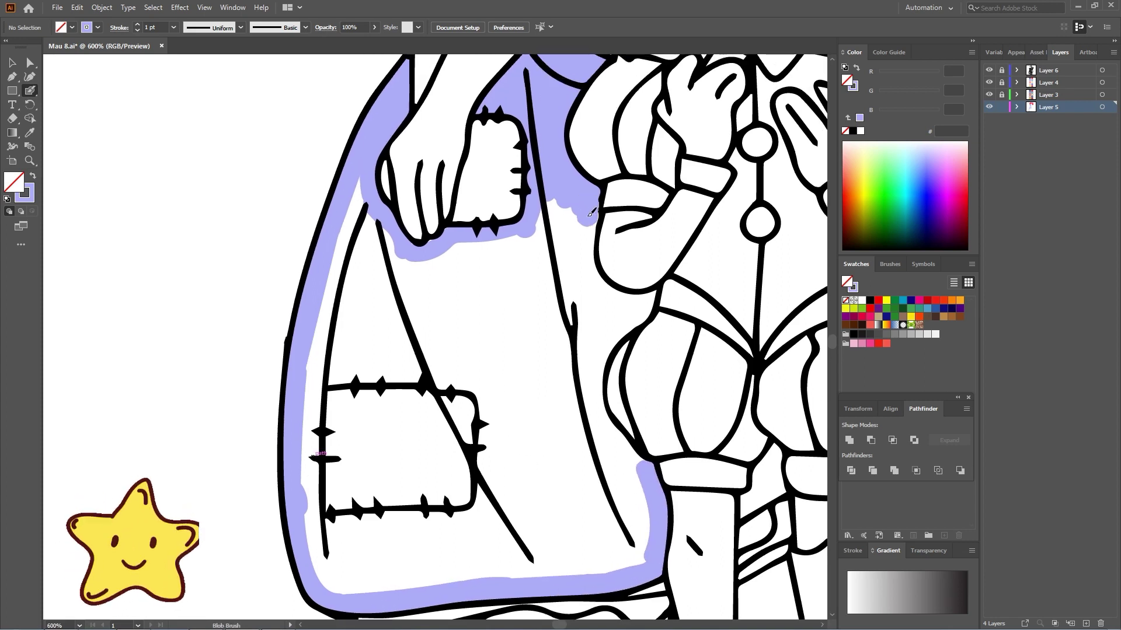
Edge the dress in lilac beside the jester's arm and leg, and around the outside of the lower patch.
mouse_move(591, 212)
mouse_down()
mouse_move(589, 262)
mouse_move(570, 270)
mouse_move(599, 276)
mouse_move(619, 297)
mouse_move(651, 294)
mouse_move(609, 341)
mouse_up()
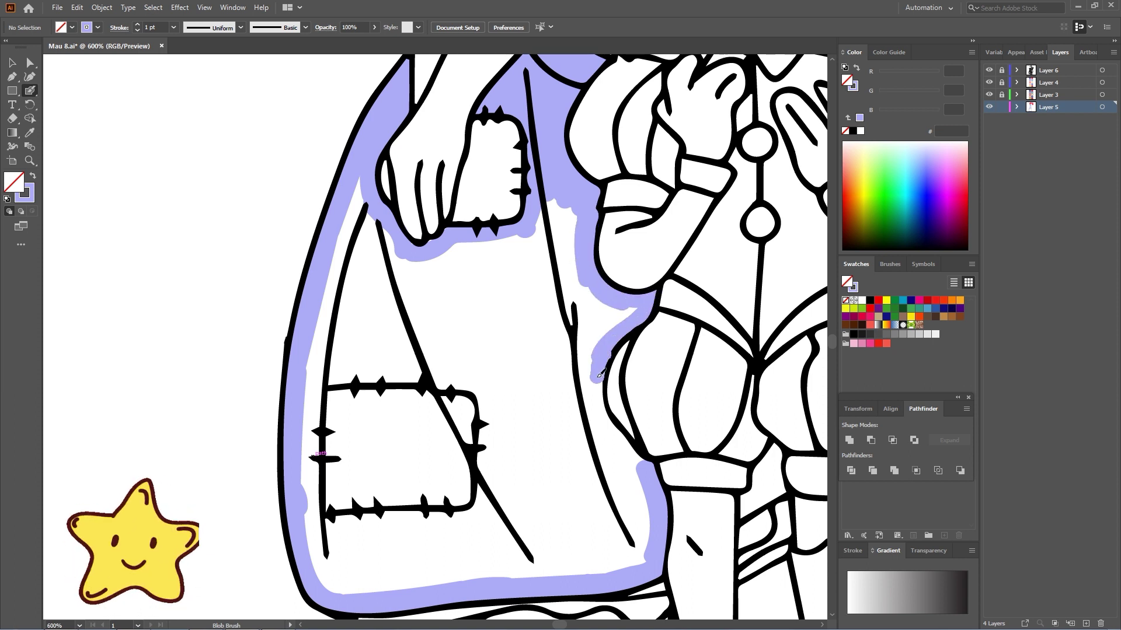
drag(611, 425, 635, 454)
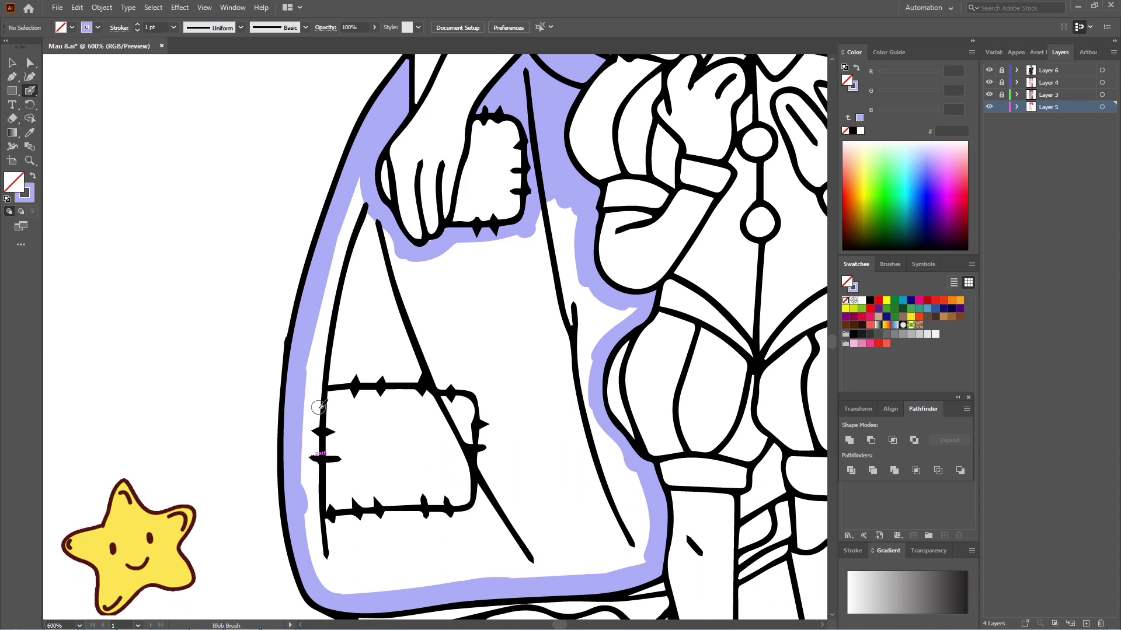
mouse_move(318, 407)
mouse_down()
mouse_move(315, 525)
mouse_move(488, 510)
mouse_up()
mouse_move(320, 381)
mouse_down()
mouse_move(476, 385)
mouse_move(487, 505)
mouse_up()
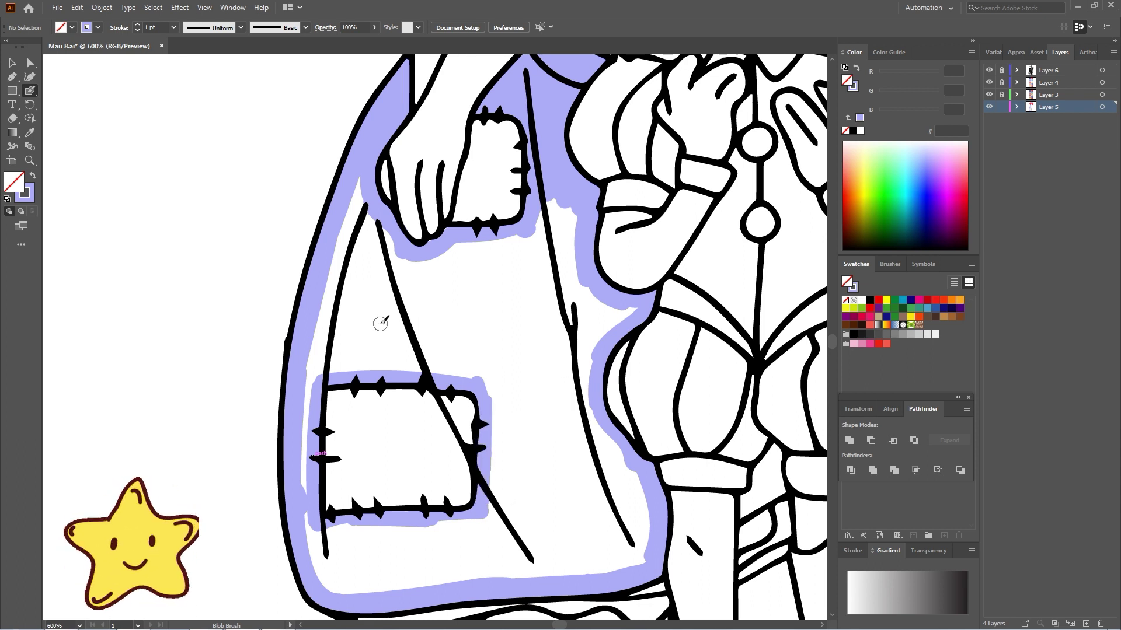
Enlarge the Blob Brush and fill the remaining interior of the dress with lilac, leaving both patches unpainted.
key(bracketright)
key(bracketright)
key(bracketright)
drag(358, 187, 339, 341)
key(bracketright)
key(bracketright)
key(bracketright)
key(bracketright)
key(bracketright)
key(bracketright)
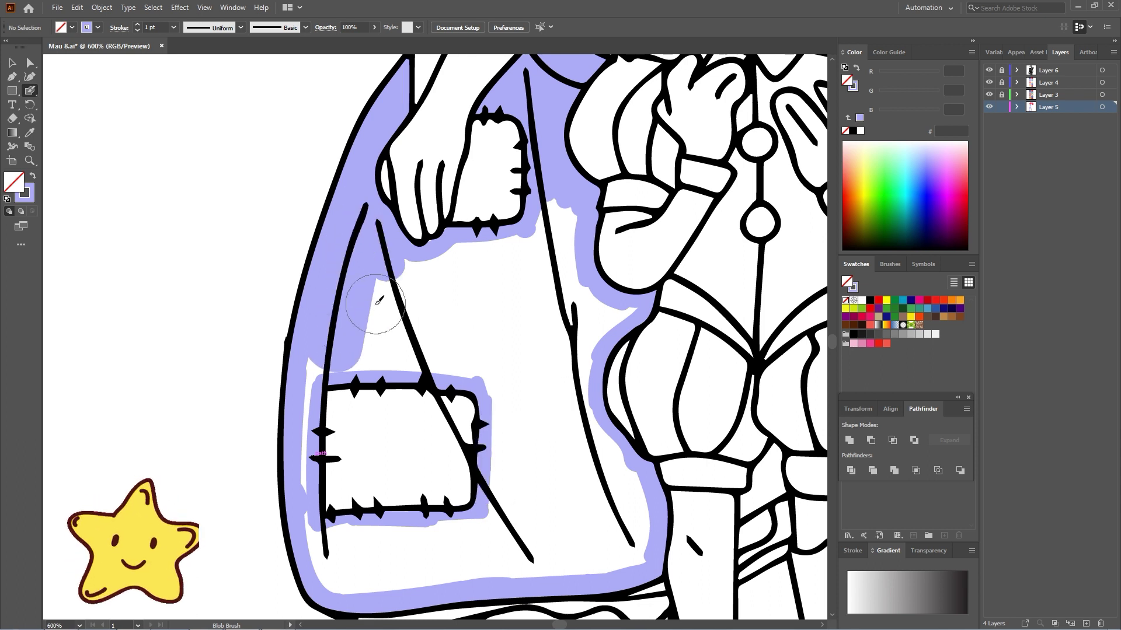
mouse_move(378, 301)
mouse_down()
mouse_move(450, 250)
mouse_move(528, 251)
mouse_move(432, 343)
mouse_move(610, 304)
mouse_move(560, 324)
mouse_move(577, 327)
mouse_up()
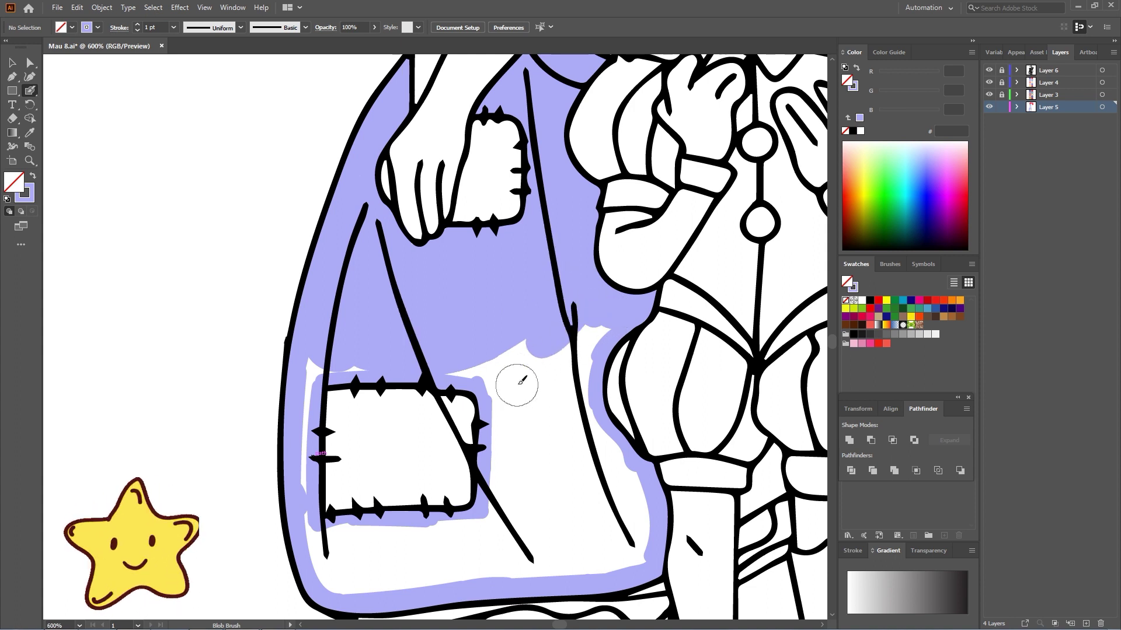
mouse_move(362, 371)
mouse_down()
mouse_move(312, 379)
mouse_move(305, 490)
mouse_move(332, 558)
mouse_move(467, 536)
mouse_move(600, 542)
mouse_move(518, 418)
mouse_move(506, 363)
mouse_move(563, 374)
mouse_move(584, 502)
mouse_move(574, 436)
mouse_up()
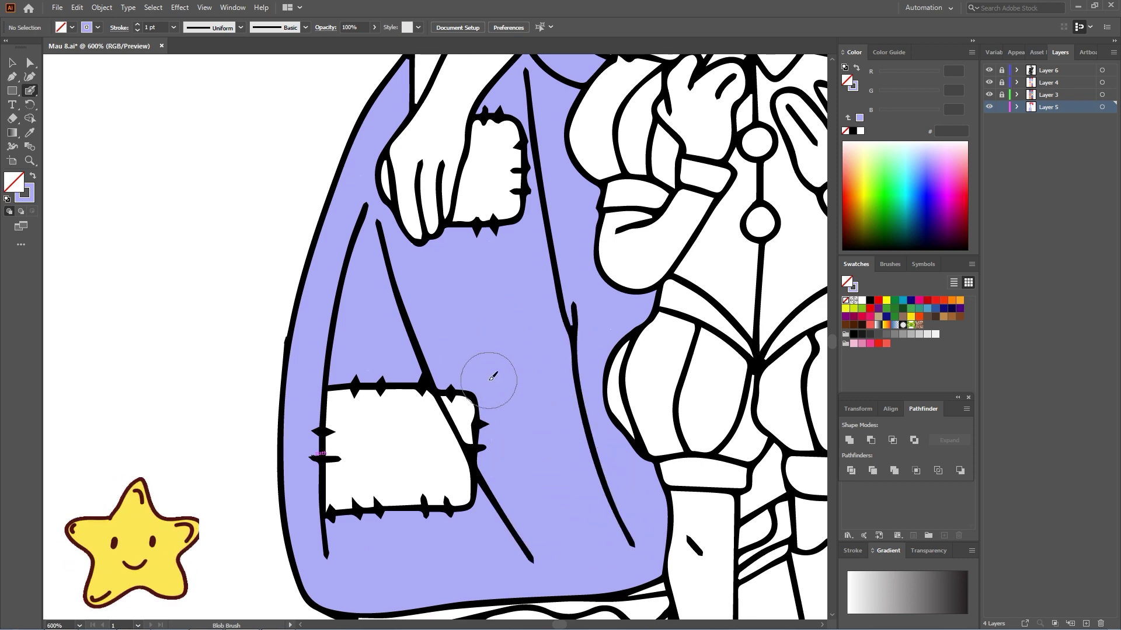
Paint the rabbit's lower left ear lilac and continue along the top of the head between the ears.
key(space)
drag(627, 67, 530, 439)
drag(593, 364, 462, 552)
drag(687, 59, 563, 384)
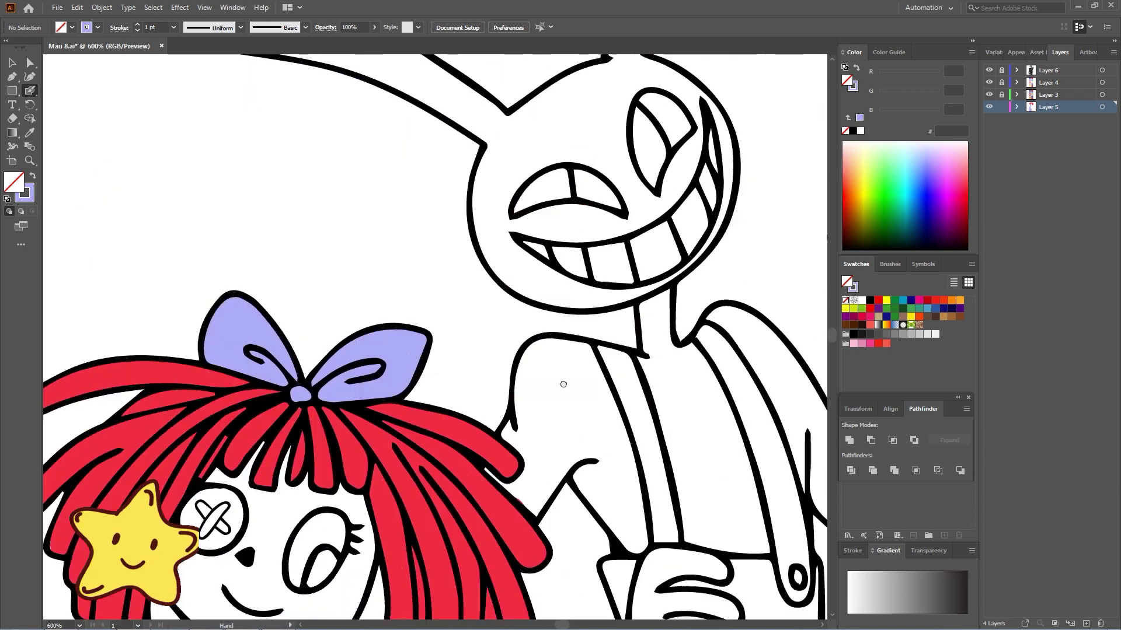
scroll(563, 384, up, 5)
mouse_move(204, 233)
mouse_down()
mouse_move(187, 251)
mouse_move(224, 279)
mouse_move(214, 265)
mouse_move(394, 301)
mouse_move(270, 236)
mouse_move(370, 257)
mouse_move(243, 253)
mouse_move(318, 275)
mouse_move(413, 331)
mouse_up()
scroll(243, 253, down, 2)
scroll(243, 253, right, 4)
mouse_move(266, 243)
mouse_down()
mouse_move(283, 221)
mouse_move(412, 318)
mouse_move(484, 290)
mouse_up()
Paint the rabbit's upper ear lilac down to the head and get the Eraser ready for the spill along its outer edge.
scroll(473, 315, up, 5)
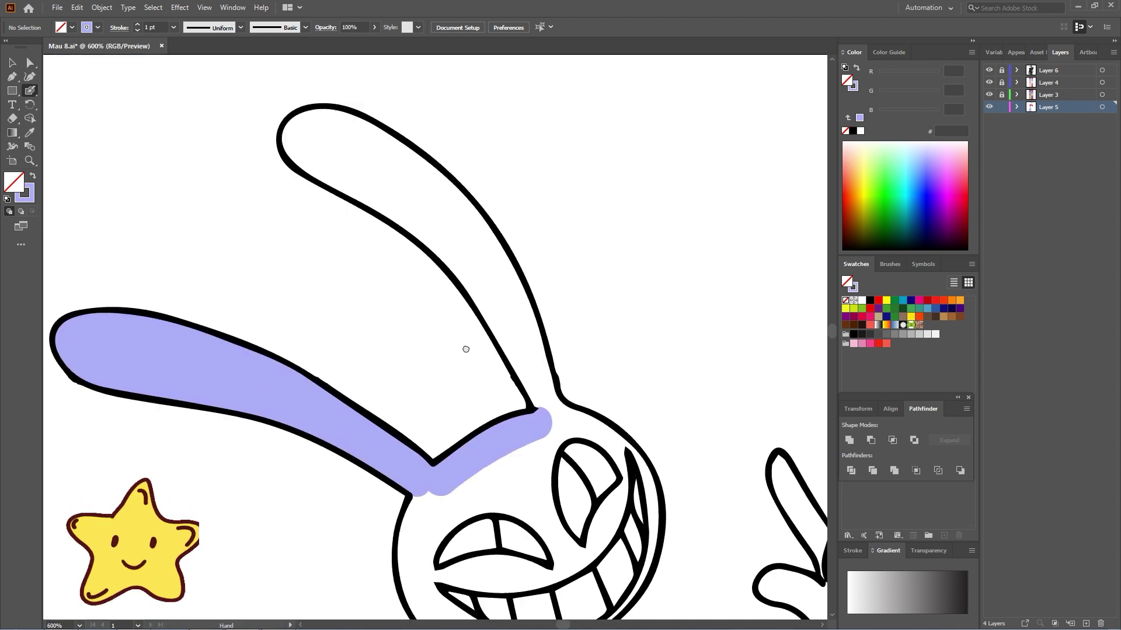
mouse_move(299, 121)
mouse_down()
mouse_move(382, 139)
mouse_move(467, 219)
mouse_up()
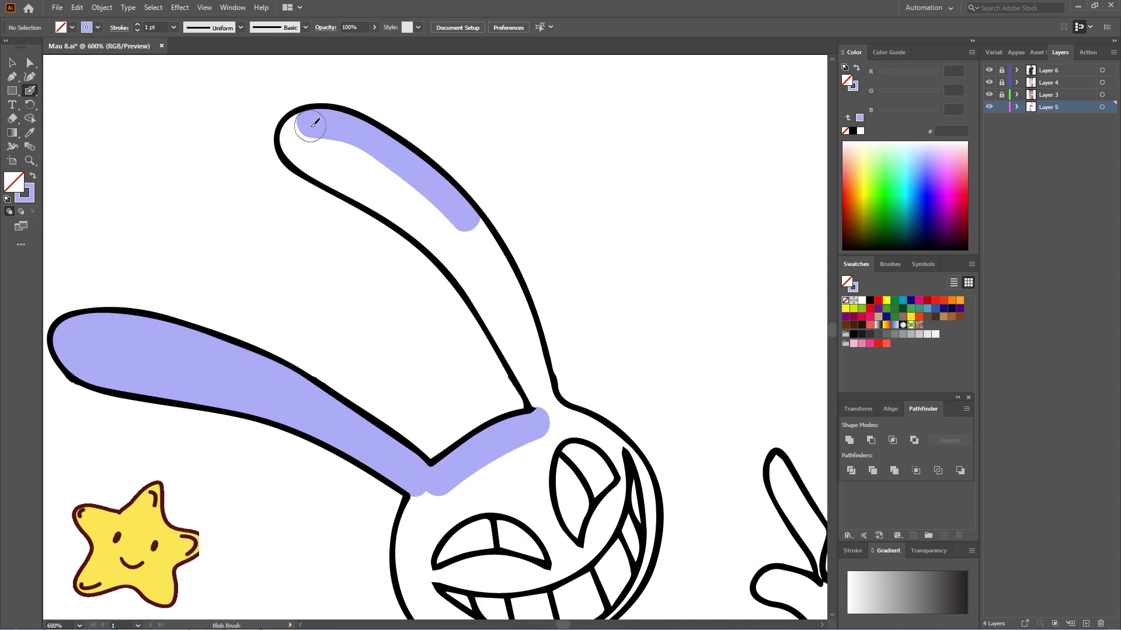
mouse_move(310, 118)
mouse_down()
mouse_move(290, 153)
mouse_move(395, 209)
mouse_up()
mouse_move(330, 153)
mouse_down()
mouse_move(410, 202)
mouse_move(292, 144)
mouse_move(331, 178)
mouse_move(419, 315)
mouse_move(413, 270)
mouse_move(352, 156)
mouse_move(320, 165)
mouse_up()
key(shift+e)
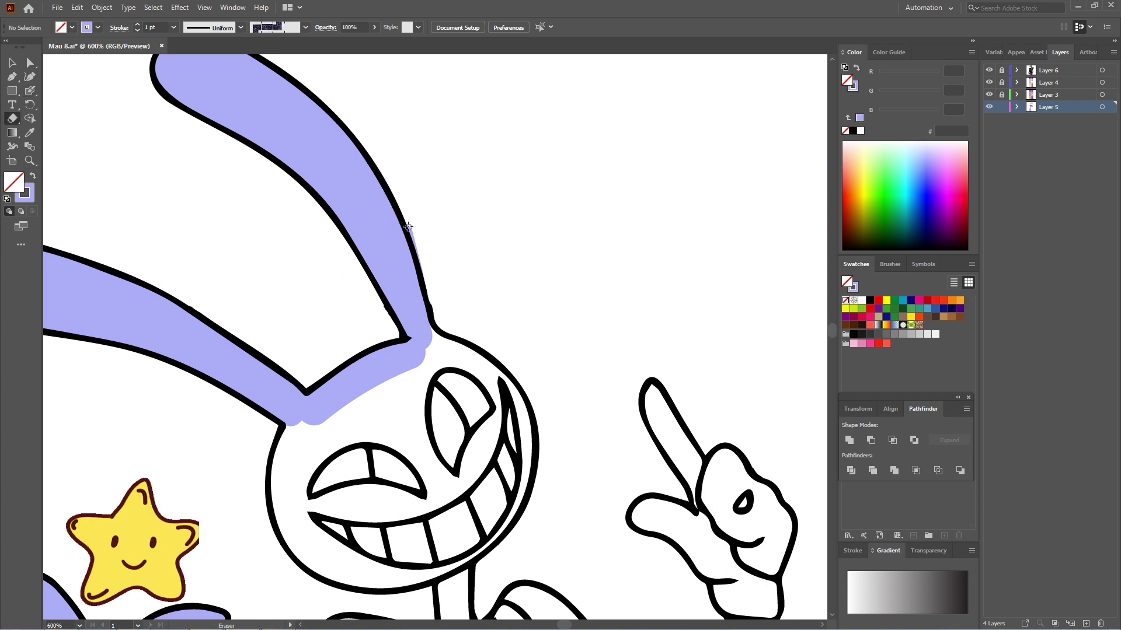
Edge the rabbit's face in lilac from the lower ear around the chin and up the far side to the upper ear.
drag(300, 280, 386, 157)
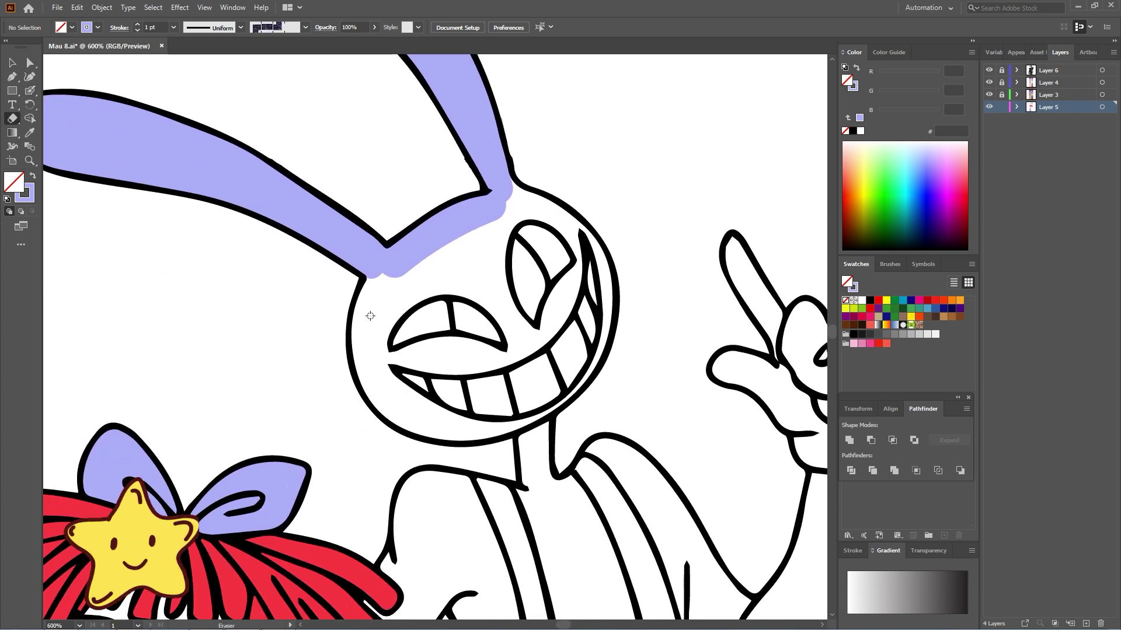
key(shift+b)
mouse_move(386, 279)
mouse_down()
mouse_move(367, 370)
mouse_move(379, 393)
mouse_move(403, 419)
mouse_move(467, 435)
mouse_move(511, 430)
mouse_up()
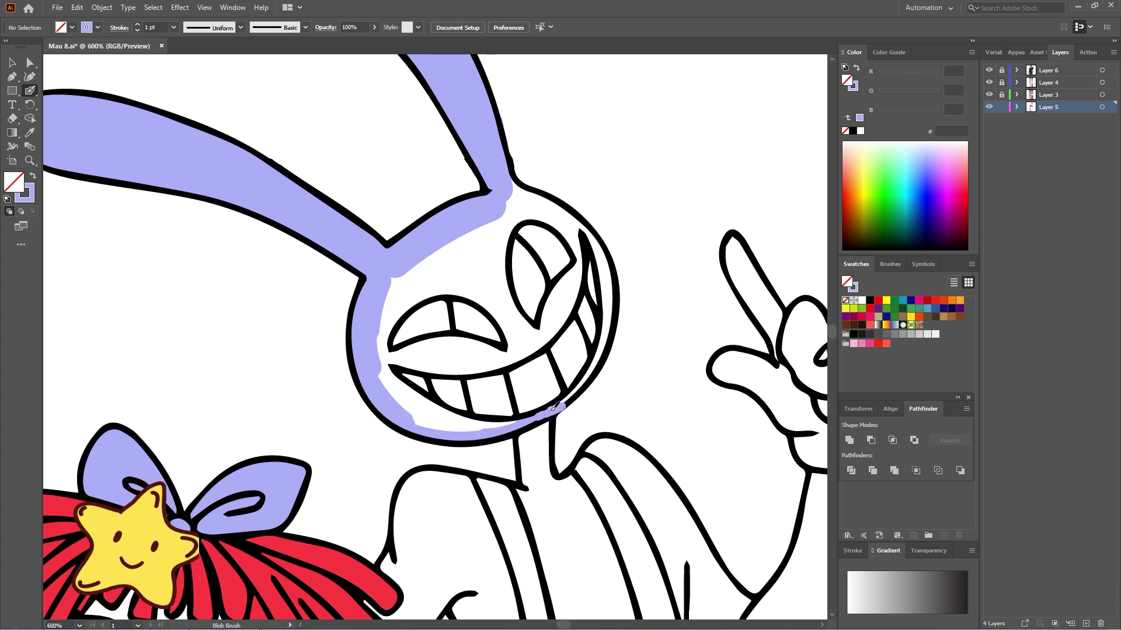
drag(596, 362, 590, 372)
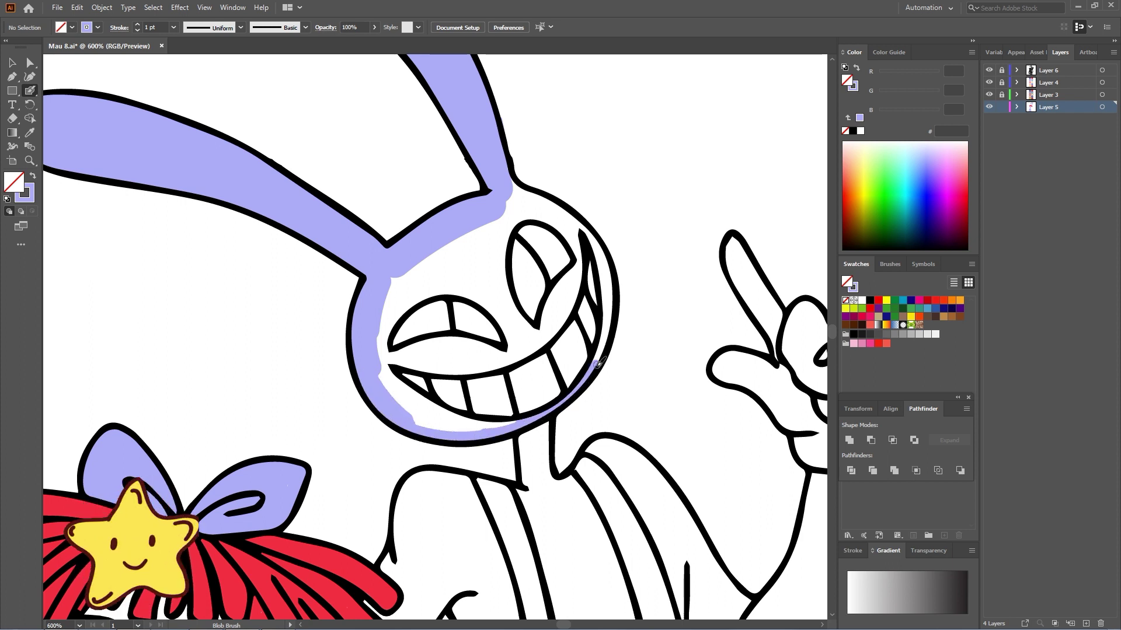
drag(609, 325, 604, 314)
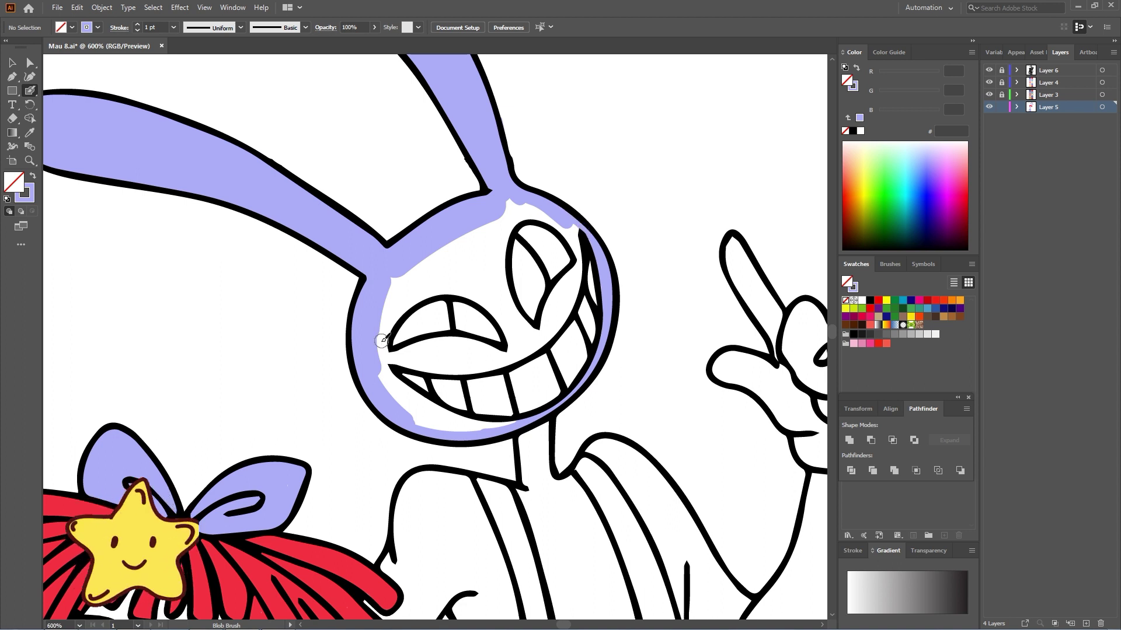
Paint lilac around both of the rabbit's eyes and the grin, and fill the rest of the face, leaving eyes and teeth unpainted.
mouse_move(384, 333)
mouse_down()
mouse_move(447, 280)
mouse_move(487, 295)
mouse_move(517, 342)
mouse_move(494, 359)
mouse_move(437, 345)
mouse_move(382, 353)
mouse_up()
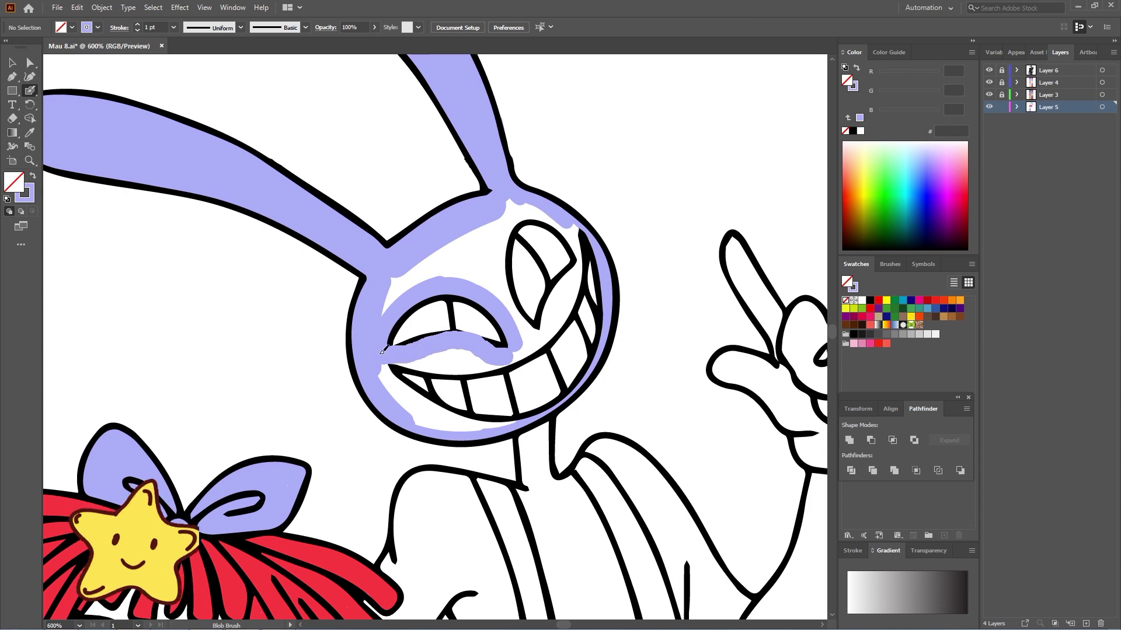
drag(547, 325, 576, 270)
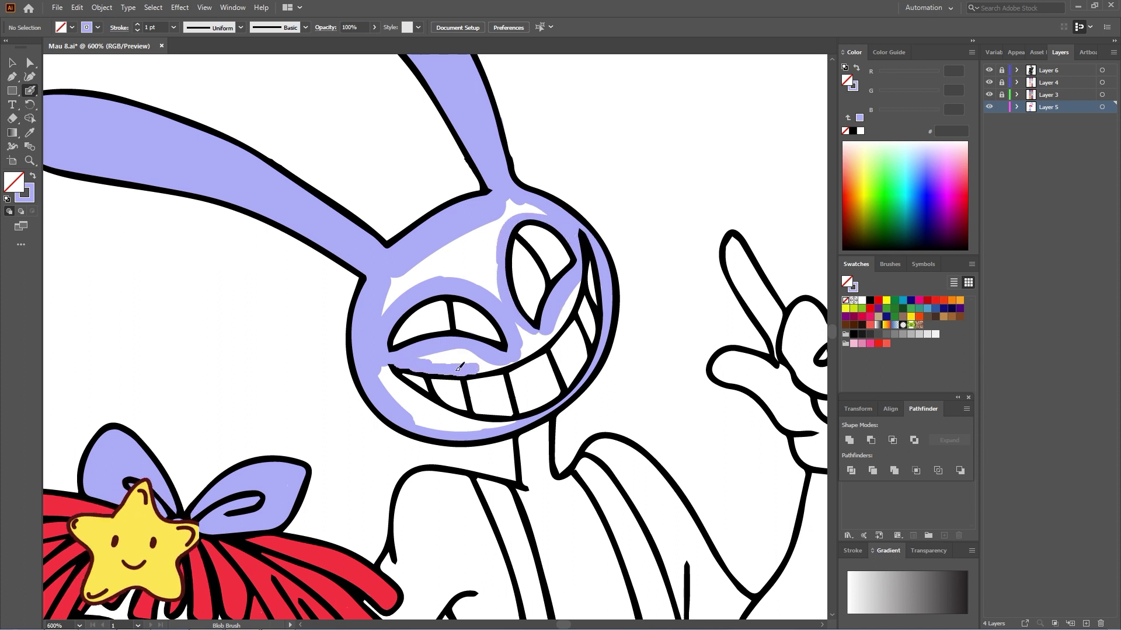
drag(458, 368, 544, 343)
drag(582, 275, 524, 323)
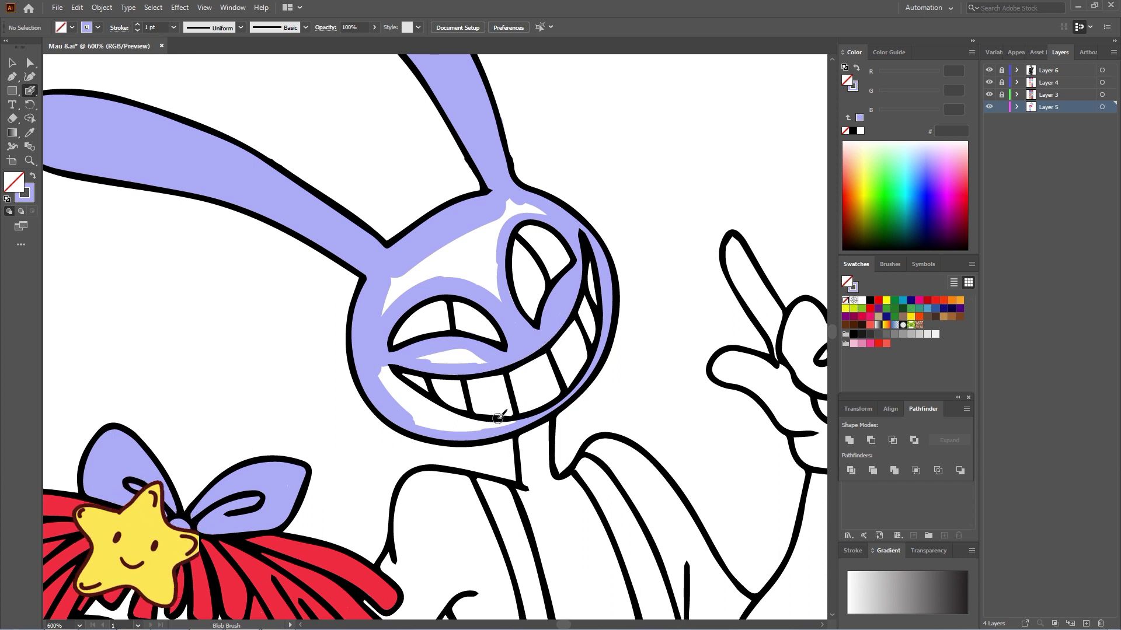
mouse_move(517, 421)
mouse_down()
mouse_move(459, 412)
mouse_move(478, 432)
mouse_move(399, 402)
mouse_move(430, 358)
mouse_move(463, 366)
mouse_up()
mouse_move(382, 306)
mouse_down()
mouse_move(401, 279)
mouse_move(499, 217)
mouse_move(496, 225)
mouse_move(546, 211)
mouse_move(532, 205)
mouse_move(499, 266)
mouse_up()
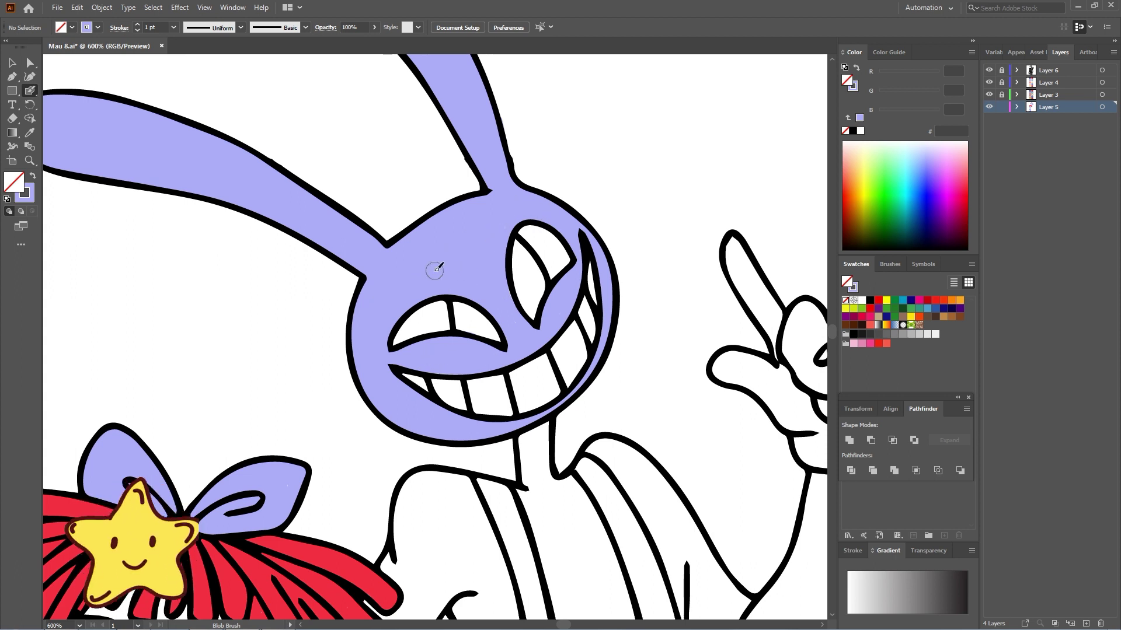
Fill the rabbit's neck and the chest between the two overall straps with lilac using the Blob Brush.
drag(446, 438, 329, 274)
mouse_move(411, 283)
mouse_down()
mouse_move(454, 499)
mouse_move(529, 515)
mouse_move(503, 436)
mouse_up()
key(shift+e)
key(shift+b)
key(k)
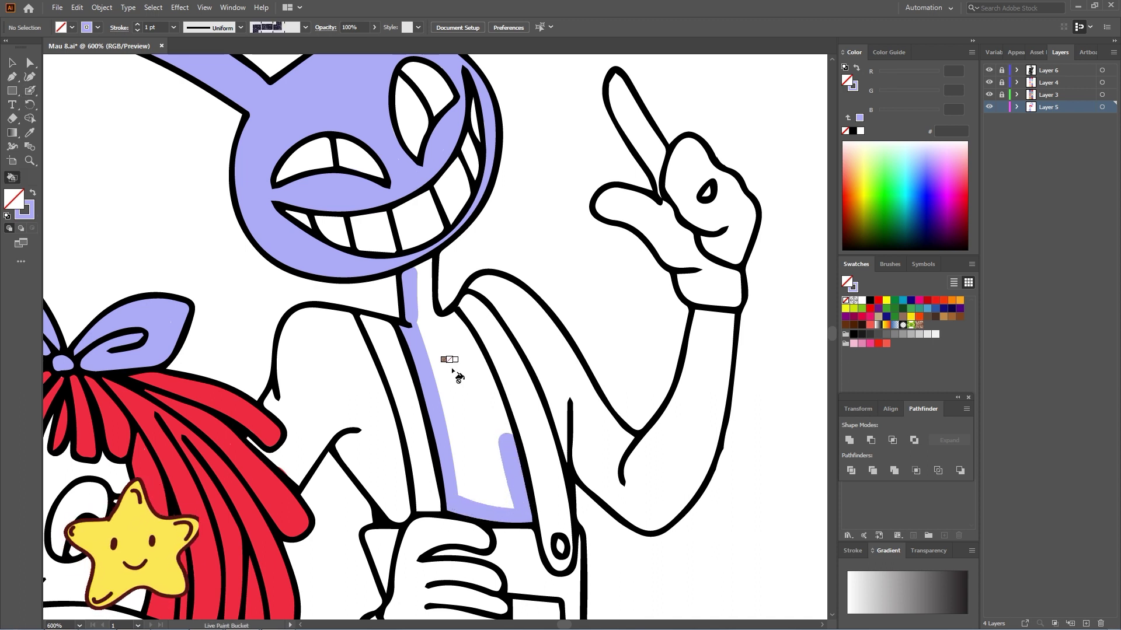
key(shift+b)
mouse_move(423, 274)
mouse_down()
mouse_move(440, 325)
mouse_move(452, 320)
mouse_move(482, 359)
mouse_move(506, 431)
mouse_move(418, 344)
mouse_move(429, 332)
mouse_move(444, 355)
mouse_move(459, 325)
mouse_move(436, 360)
mouse_move(467, 389)
mouse_move(448, 387)
mouse_move(471, 465)
mouse_move(505, 472)
mouse_up()
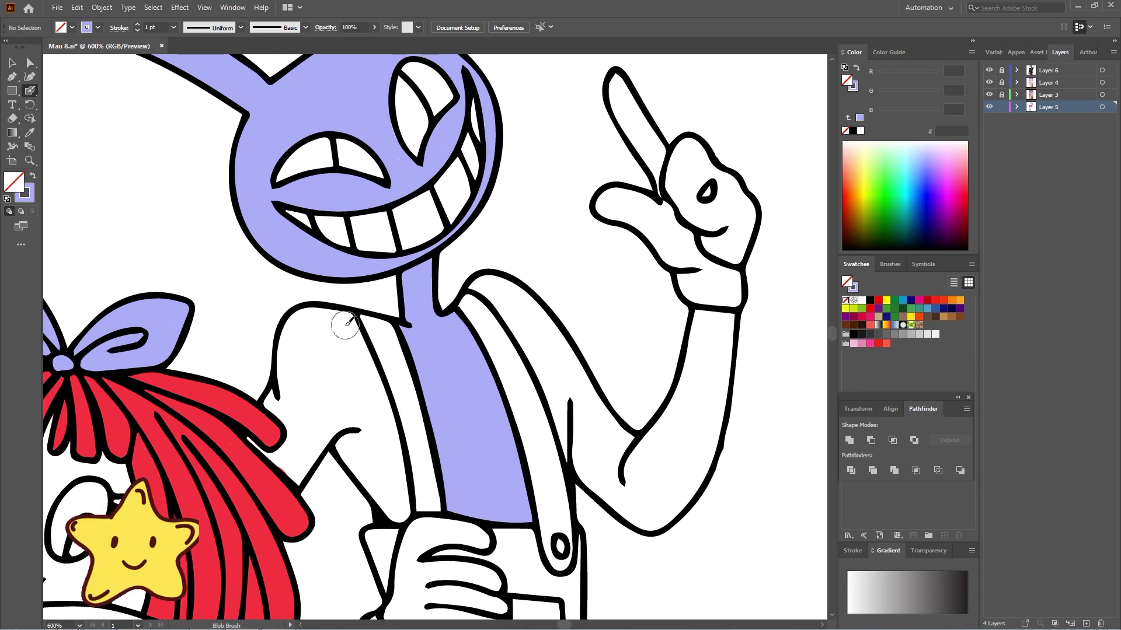
Edge the rabbit's lowered arm, shoulder and the side of the torso outside the strap in lilac, and fill the inside.
mouse_move(347, 323)
mouse_down()
mouse_move(314, 319)
mouse_move(297, 333)
mouse_move(281, 401)
mouse_move(271, 401)
mouse_move(292, 415)
mouse_move(294, 439)
mouse_move(299, 396)
mouse_move(266, 439)
mouse_move(250, 439)
mouse_move(278, 451)
mouse_up()
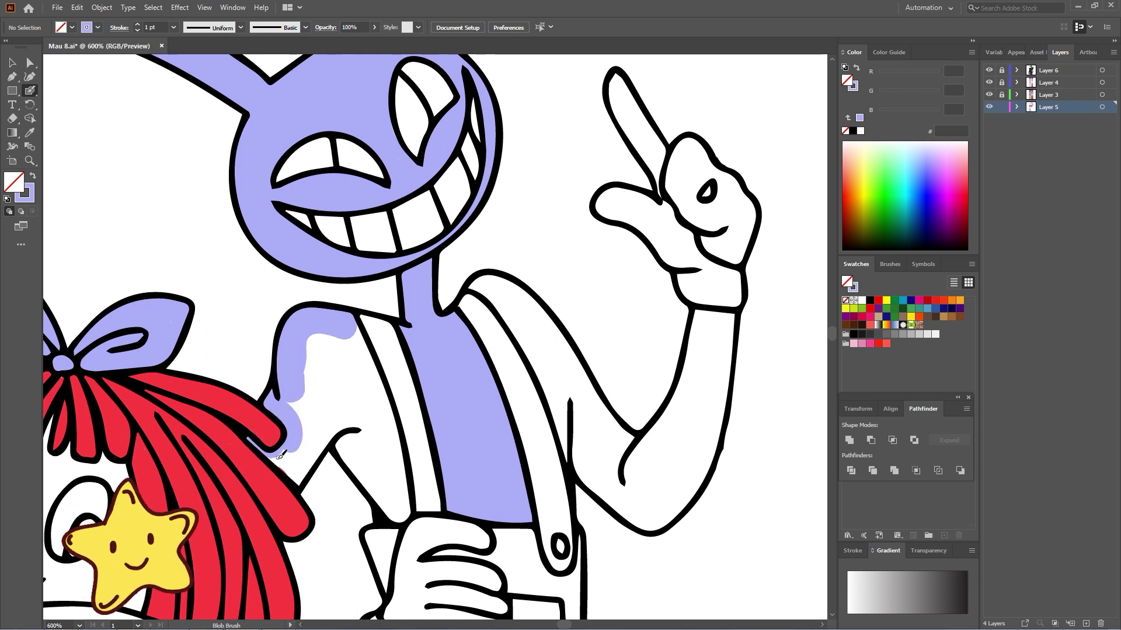
drag(302, 474, 342, 439)
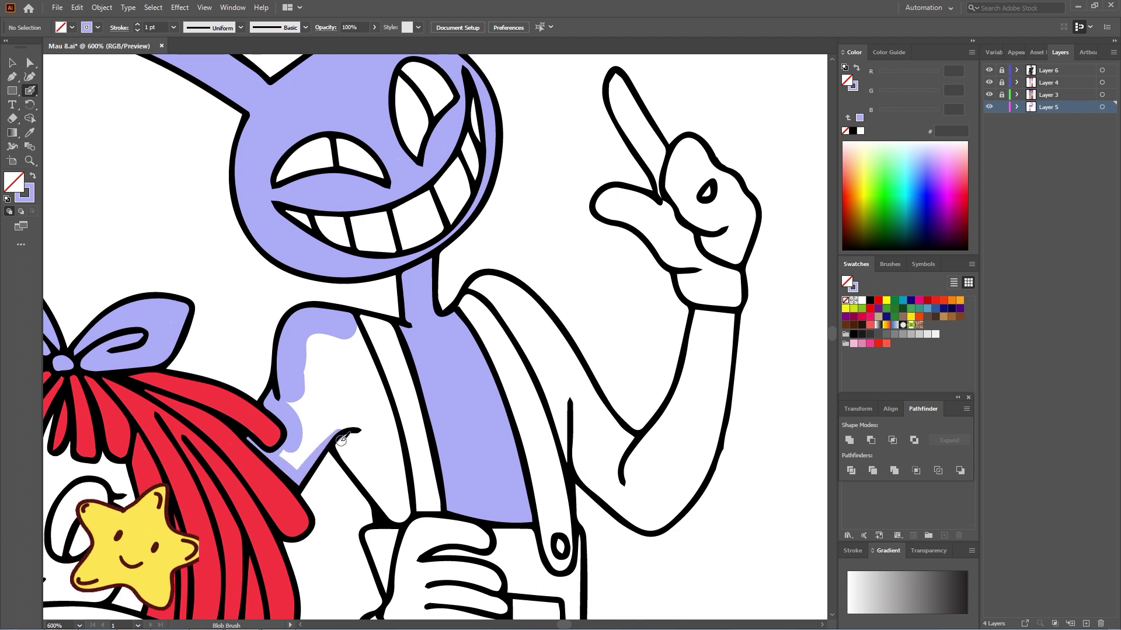
drag(394, 512, 404, 503)
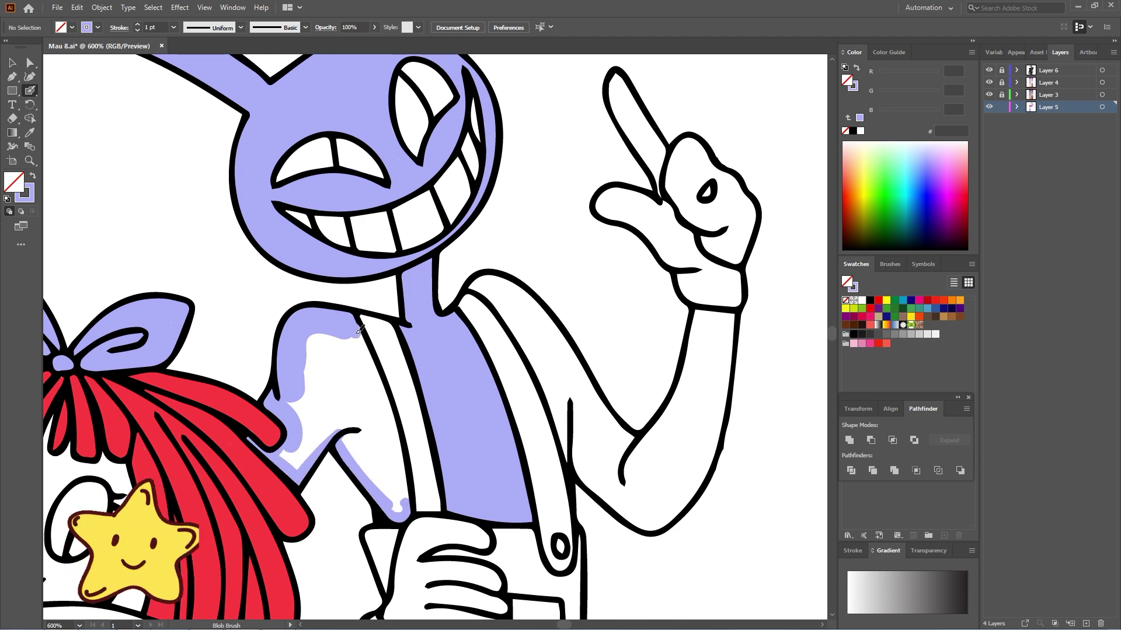
drag(358, 331, 390, 402)
mouse_move(408, 471)
mouse_down()
mouse_move(395, 507)
mouse_move(385, 473)
mouse_up()
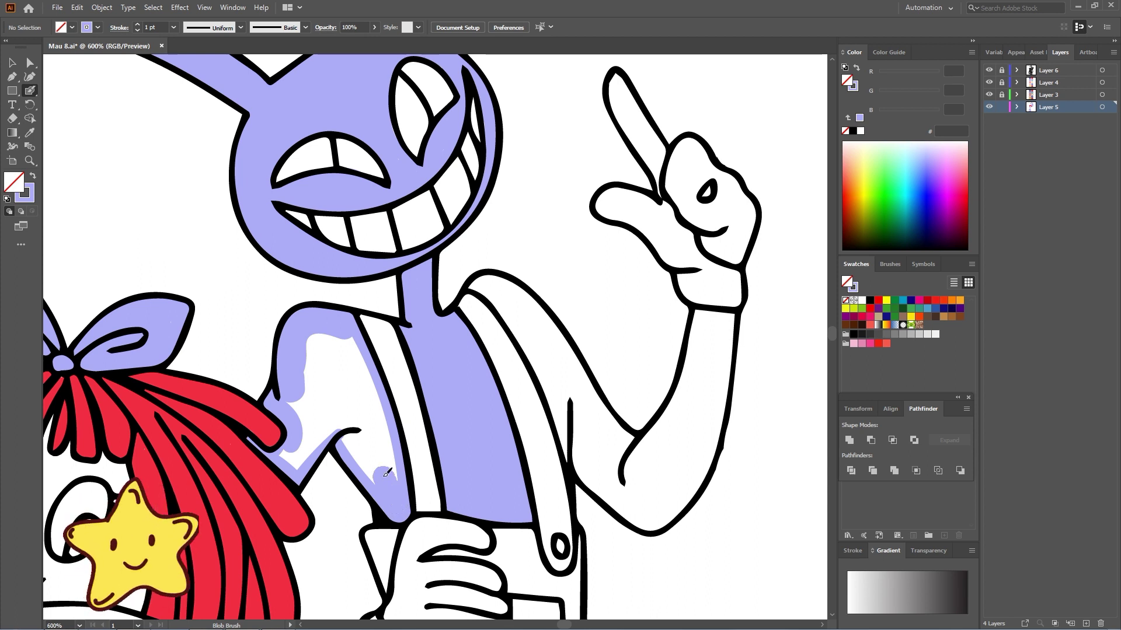
mouse_move(304, 452)
mouse_down()
mouse_move(340, 420)
mouse_move(295, 453)
mouse_move(310, 440)
mouse_move(334, 344)
mouse_move(302, 407)
mouse_move(338, 369)
mouse_move(365, 386)
mouse_move(380, 424)
mouse_move(371, 474)
mouse_move(344, 389)
mouse_move(379, 419)
mouse_up()
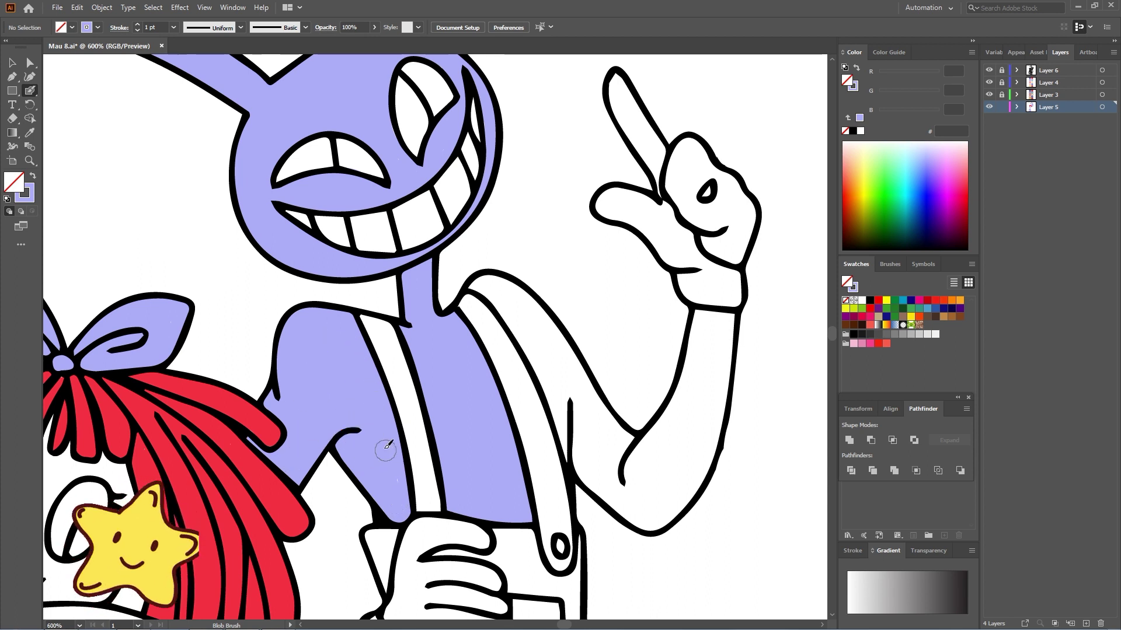
Paint the rabbit's raised arm and adjoining shoulder lilac from the strap up to the glove cuff.
drag(454, 442, 370, 462)
mouse_move(386, 305)
mouse_down()
mouse_move(448, 314)
mouse_move(477, 357)
mouse_move(410, 320)
mouse_move(436, 354)
mouse_move(436, 376)
mouse_move(431, 349)
mouse_move(440, 358)
mouse_move(484, 475)
mouse_move(485, 367)
mouse_move(501, 404)
mouse_move(562, 460)
mouse_move(601, 406)
mouse_move(619, 332)
mouse_up()
mouse_move(485, 462)
mouse_down()
mouse_move(507, 501)
mouse_move(569, 540)
mouse_move(628, 443)
mouse_move(643, 359)
mouse_move(634, 331)
mouse_move(607, 443)
mouse_move(564, 480)
mouse_move(517, 482)
mouse_up()
mouse_move(405, 309)
mouse_down()
mouse_move(486, 392)
mouse_move(477, 375)
mouse_move(483, 442)
mouse_move(530, 479)
mouse_move(495, 408)
mouse_up()
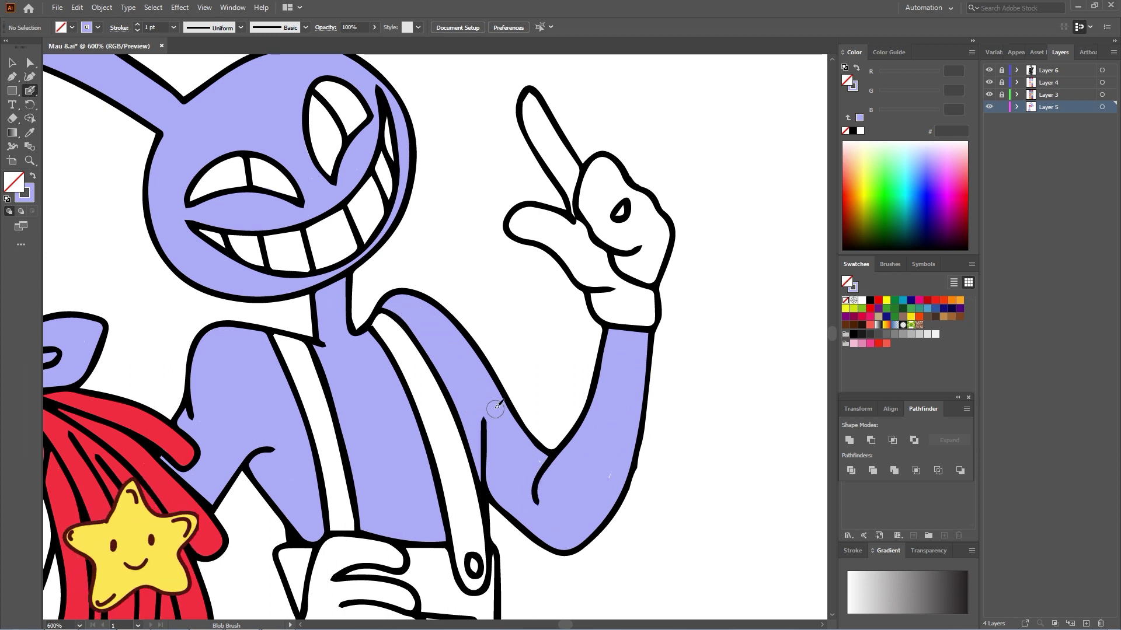
Fill all three toes of the rabbit's foot below the trouser cuff with lilac.
drag(428, 523, 476, 64)
drag(467, 537, 443, 251)
drag(411, 509, 506, 150)
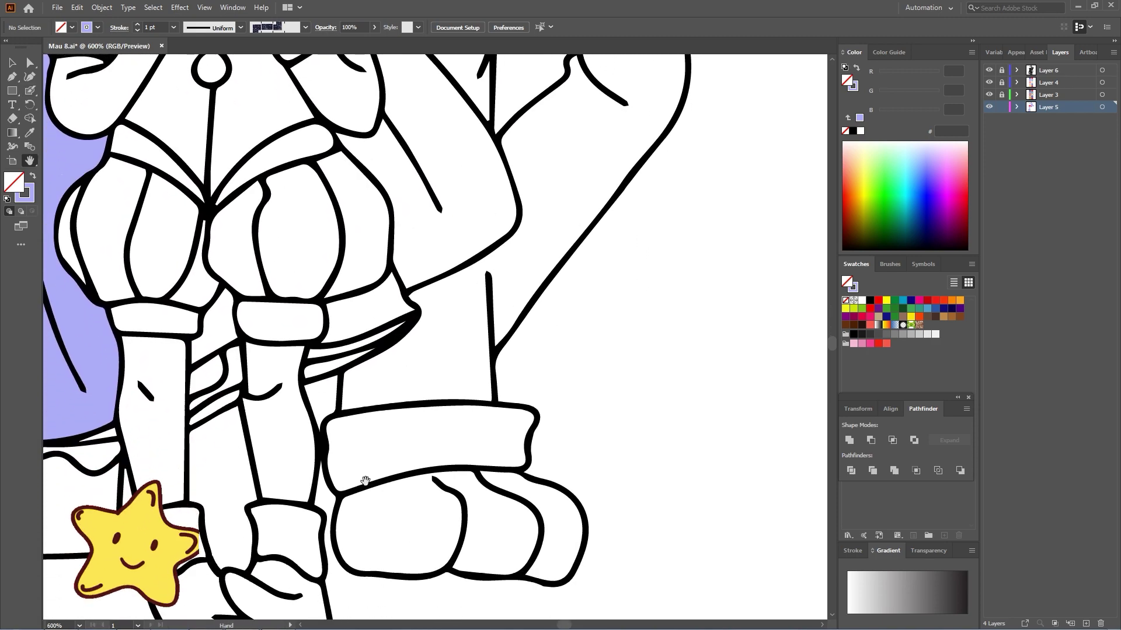
mouse_move(351, 497)
mouse_down()
mouse_move(347, 544)
mouse_move(385, 562)
mouse_move(559, 571)
mouse_move(577, 538)
mouse_move(573, 507)
mouse_move(544, 488)
mouse_move(384, 489)
mouse_move(453, 474)
mouse_move(503, 486)
mouse_up()
mouse_move(383, 526)
mouse_down()
mouse_move(471, 495)
mouse_move(564, 517)
mouse_move(542, 555)
mouse_move(364, 532)
mouse_move(498, 542)
mouse_up()
key(ctrl+equal)
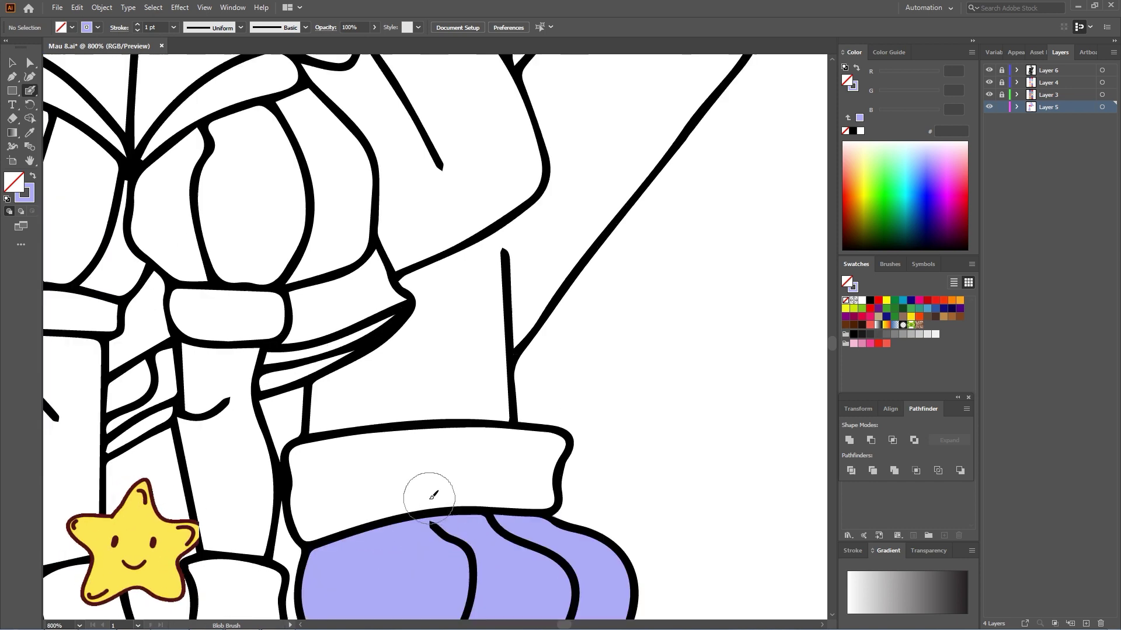
Edge the part of the dress between the jester's sleeve and the rabbit's leg in lilac, and fill its interior.
key(space)
drag(469, 233, 603, 626)
mouse_move(515, 330)
mouse_down()
mouse_move(565, 492)
mouse_move(555, 315)
mouse_up()
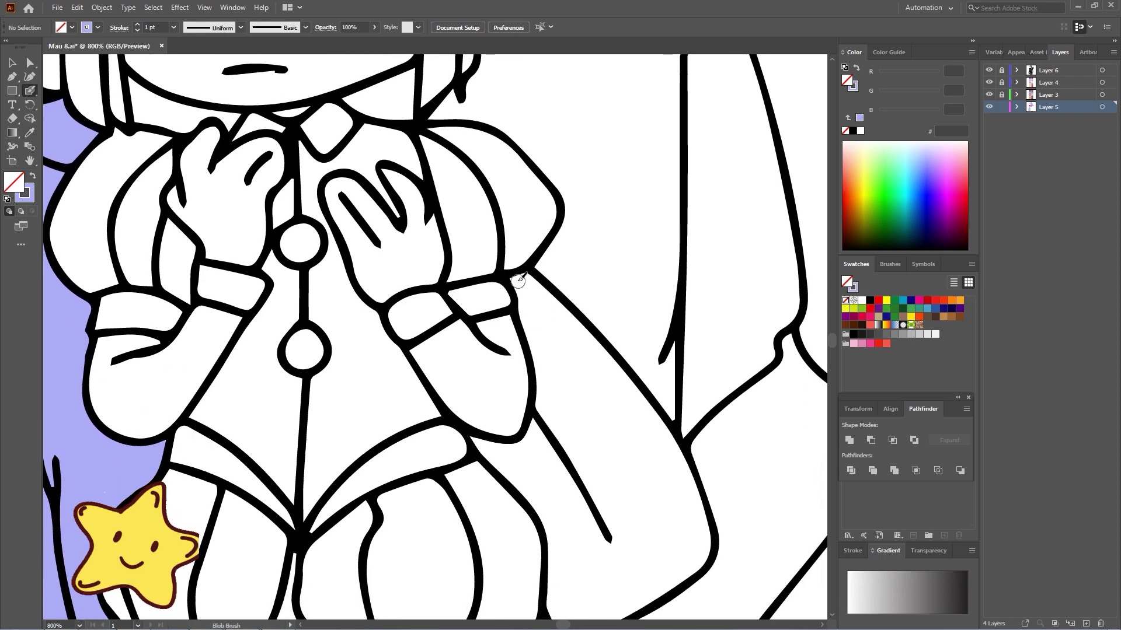
mouse_move(518, 280)
mouse_down()
mouse_move(543, 392)
mouse_move(526, 443)
mouse_move(544, 412)
mouse_move(513, 445)
mouse_move(480, 441)
mouse_move(406, 357)
mouse_move(472, 427)
mouse_move(459, 411)
mouse_move(486, 544)
mouse_move(626, 455)
mouse_up()
mouse_move(446, 182)
mouse_down()
mouse_move(602, 357)
mouse_move(624, 443)
mouse_up()
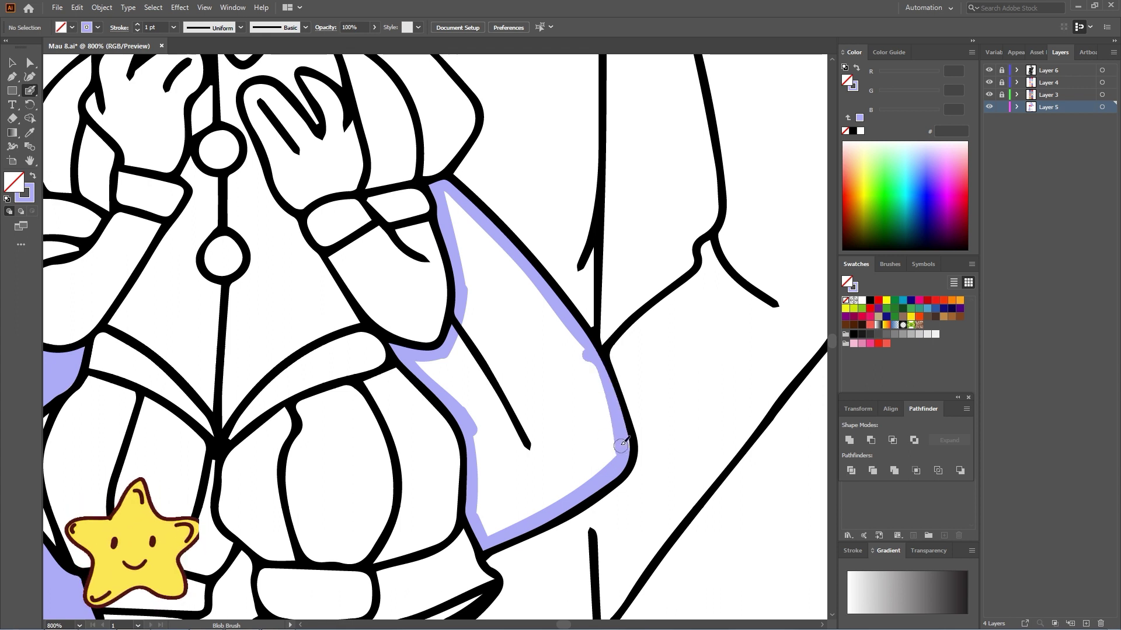
mouse_move(458, 217)
mouse_down()
mouse_move(477, 265)
mouse_move(482, 240)
mouse_move(526, 293)
mouse_move(496, 281)
mouse_move(487, 317)
mouse_move(457, 356)
mouse_move(432, 367)
mouse_move(487, 363)
mouse_move(454, 379)
mouse_move(483, 429)
mouse_move(492, 522)
mouse_move(555, 488)
mouse_move(604, 426)
mouse_move(572, 346)
mouse_move(523, 311)
mouse_move(517, 449)
mouse_move(538, 465)
mouse_move(586, 417)
mouse_move(517, 395)
mouse_move(580, 406)
mouse_up()
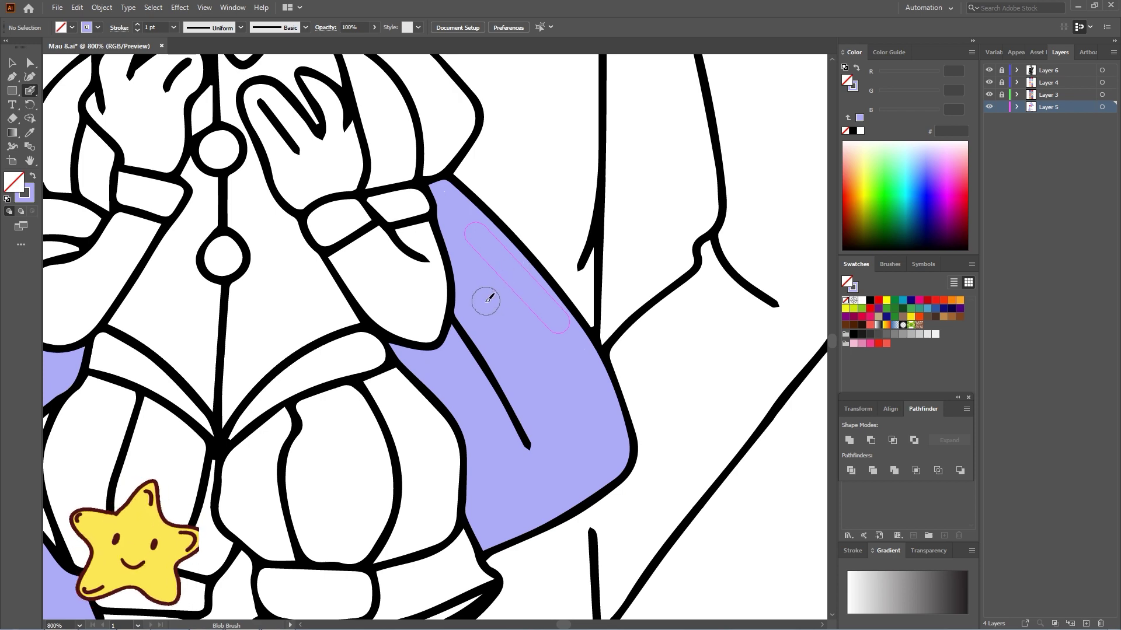
Paint the remaining strip of dress between the jester's puffed shorts and the hem lilac.
mouse_move(257, 518)
mouse_down()
mouse_move(363, 386)
mouse_move(425, 330)
mouse_move(380, 450)
mouse_move(435, 422)
mouse_move(396, 425)
mouse_move(430, 383)
mouse_up()
mouse_move(601, 370)
mouse_down()
mouse_move(642, 345)
mouse_move(569, 380)
mouse_up()
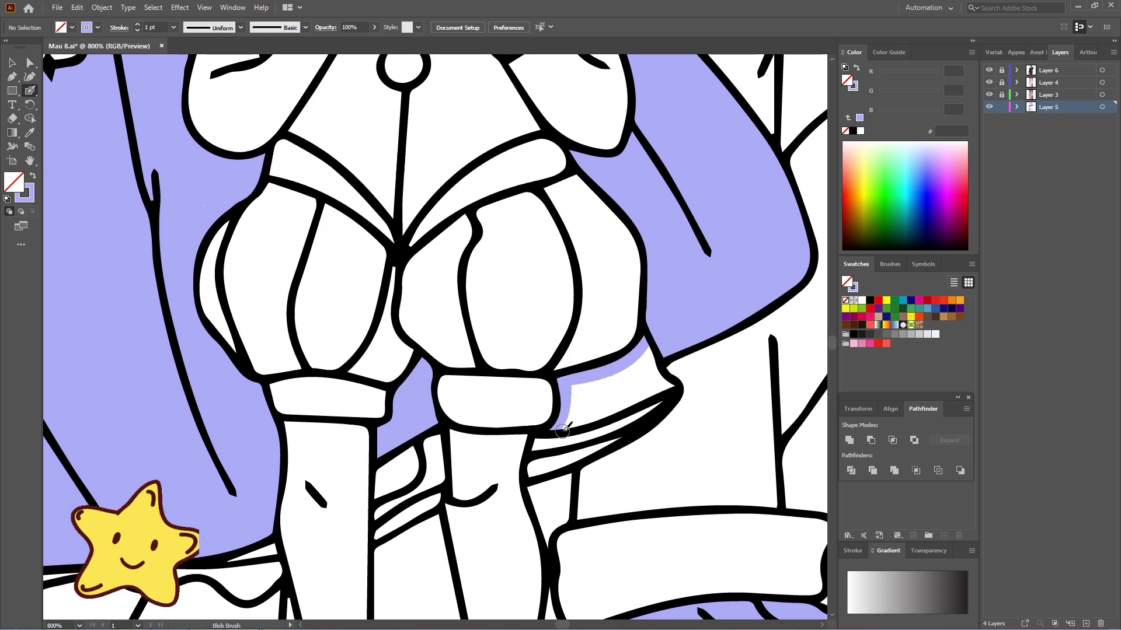
mouse_move(564, 431)
mouse_down()
mouse_move(671, 385)
mouse_move(650, 354)
mouse_move(620, 375)
mouse_move(609, 402)
mouse_move(585, 406)
mouse_up()
drag(263, 413, 510, 437)
Sample the light blue palette square (77BFFE) and fill the doll's button eye with it using the Blob Brush.
drag(561, 131, 564, 522)
drag(611, 178, 572, 562)
key(ctrl+minus)
key(ctrl+minus)
key(ctrl+minus)
key(ctrl+minus)
key(ctrl+minus)
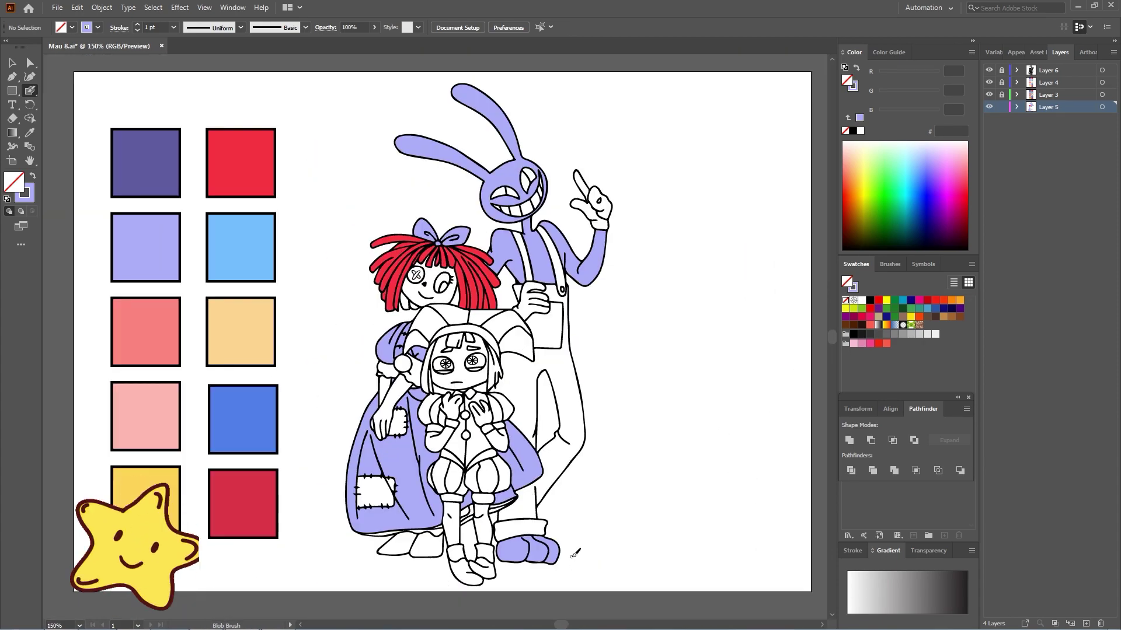
key(i)
click(232, 241)
key(shift+b)
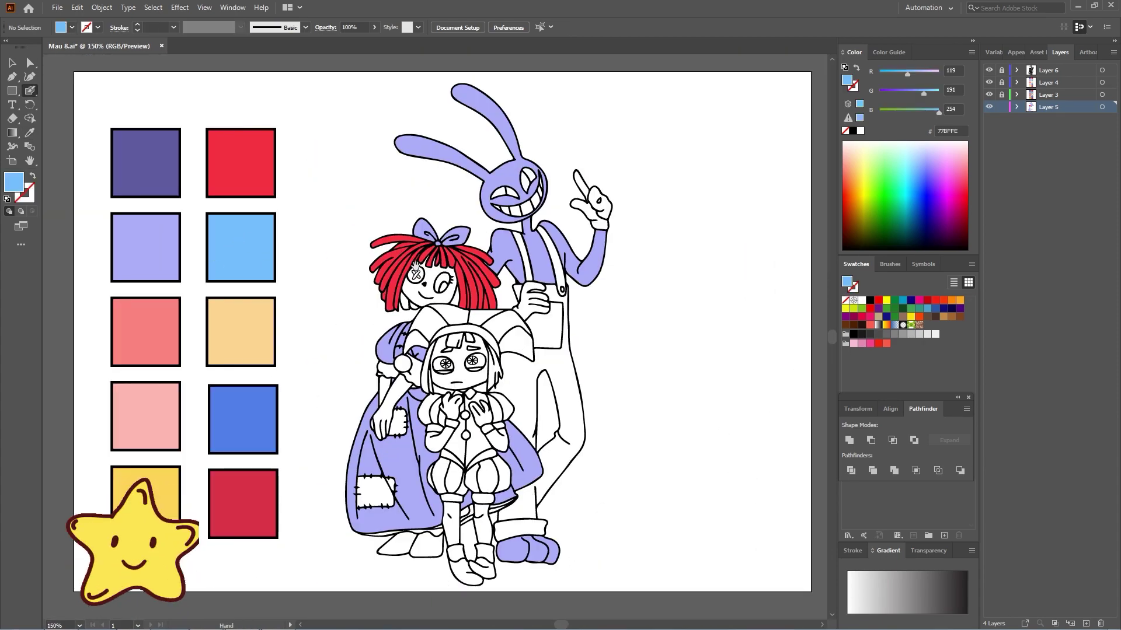
key(ctrl+plus)
key(ctrl+plus)
key(ctrl+plus)
key(ctrl+plus)
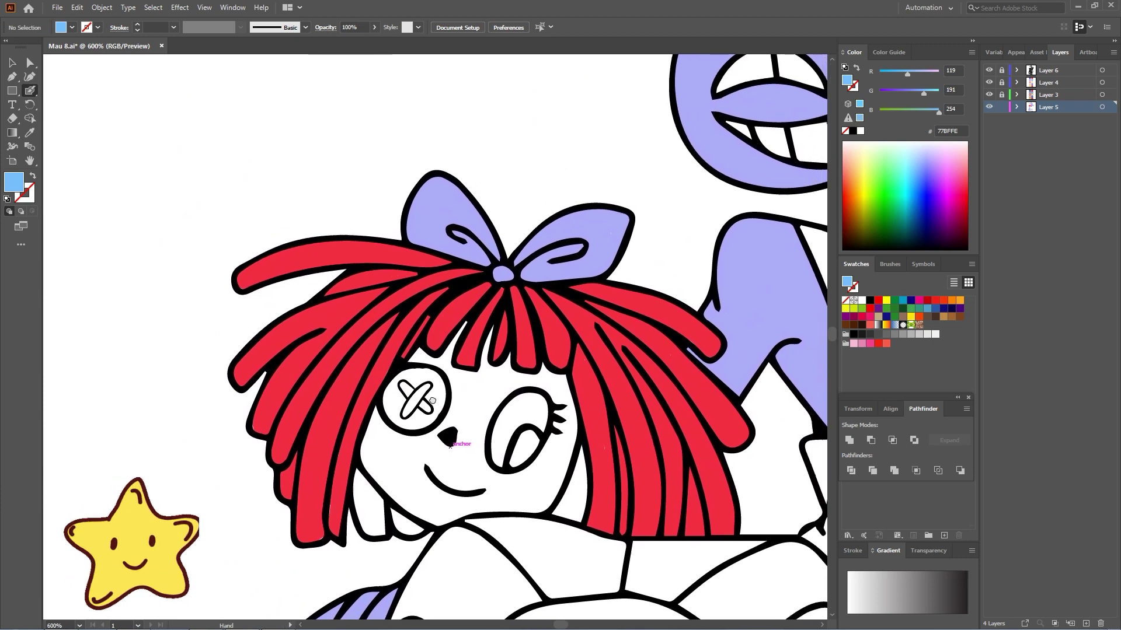
mouse_move(412, 378)
mouse_down()
mouse_move(390, 403)
mouse_move(408, 423)
mouse_move(429, 397)
mouse_move(424, 415)
mouse_up()
Set the brush colour to black and fill the crossed stitches on the doll's button eye.
click(869, 300)
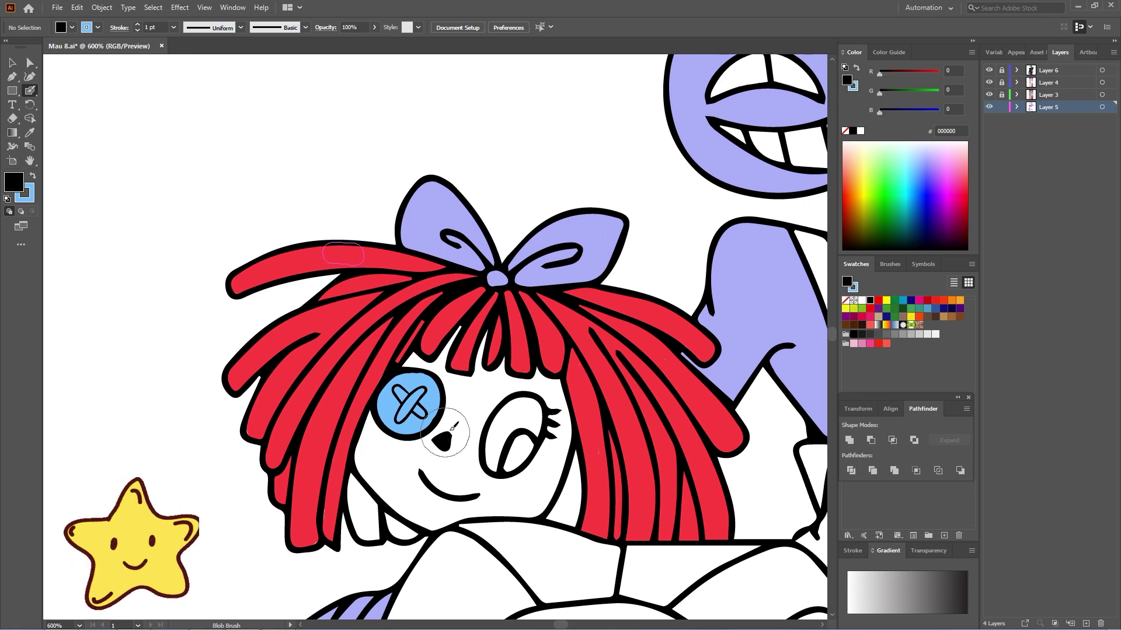
key(ctrl+equal)
key(ctrl+equal)
drag(368, 450, 372, 453)
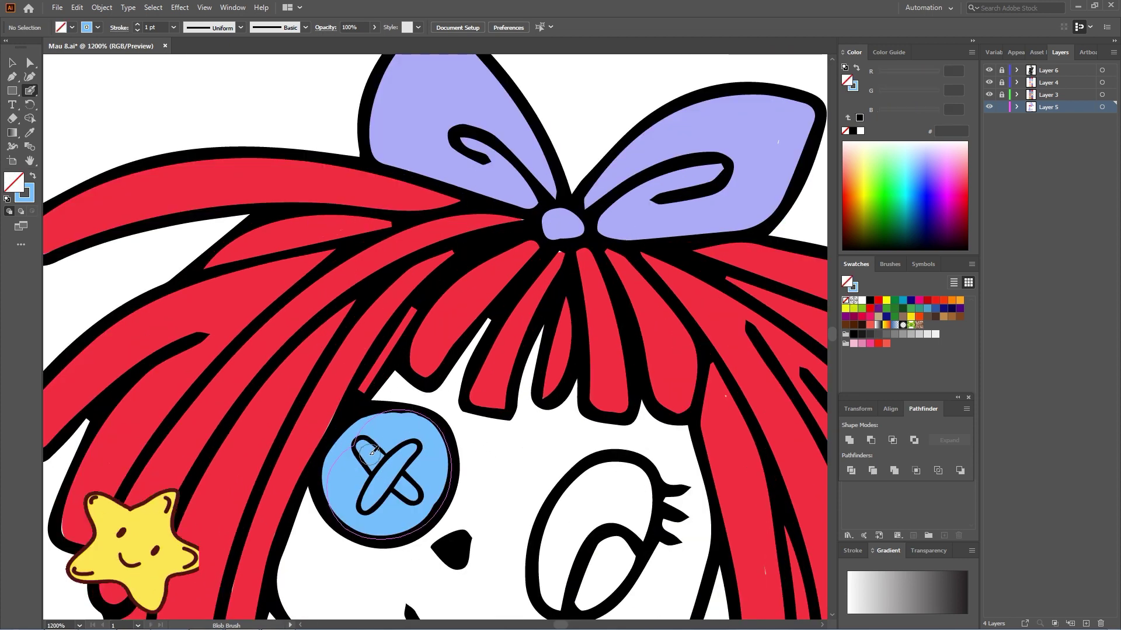
click(869, 300)
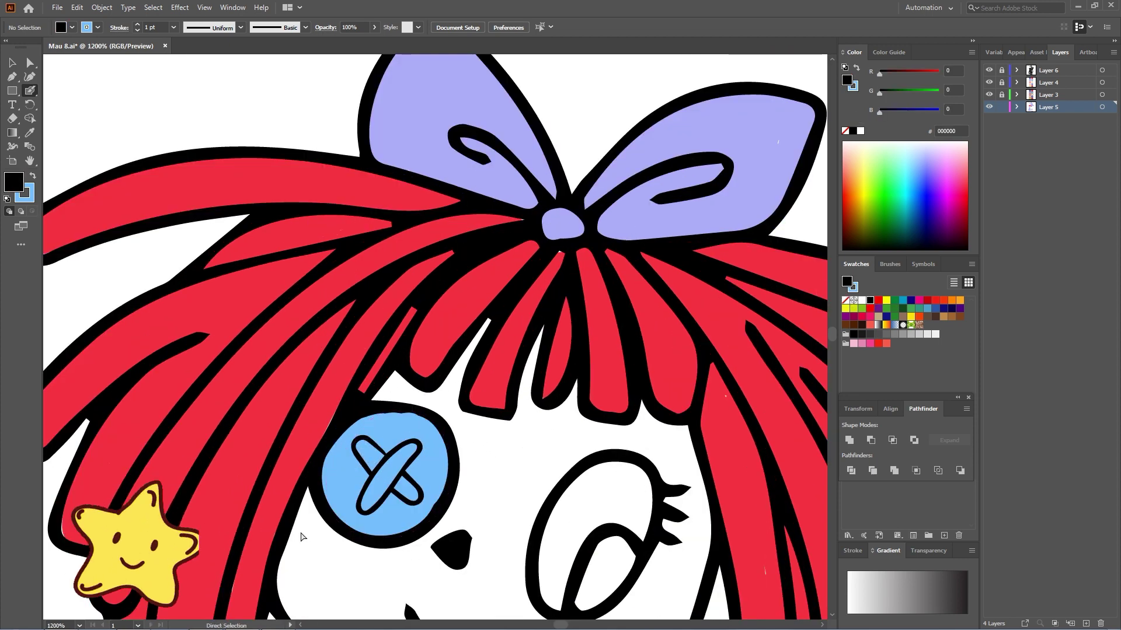
key(shift+x)
drag(376, 485, 398, 461)
key(slash)
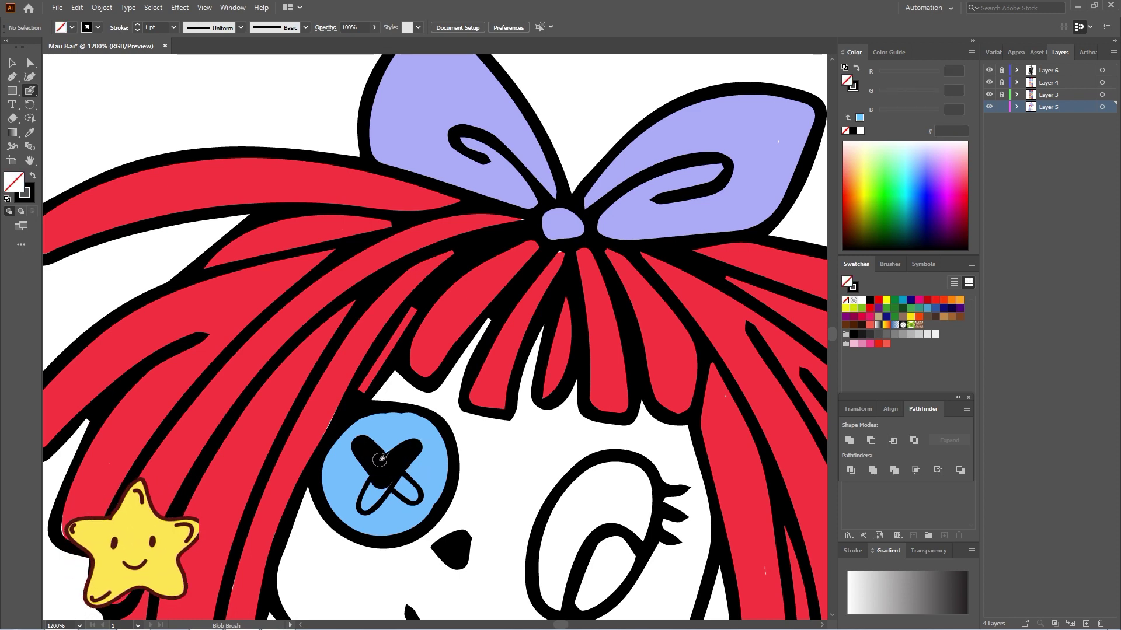
drag(376, 496, 402, 484)
Sample the cream palette colour (FFD593) and edge the doll's face with it beneath the fringe and down the cheek beside the winking eye.
drag(399, 566, 387, 64)
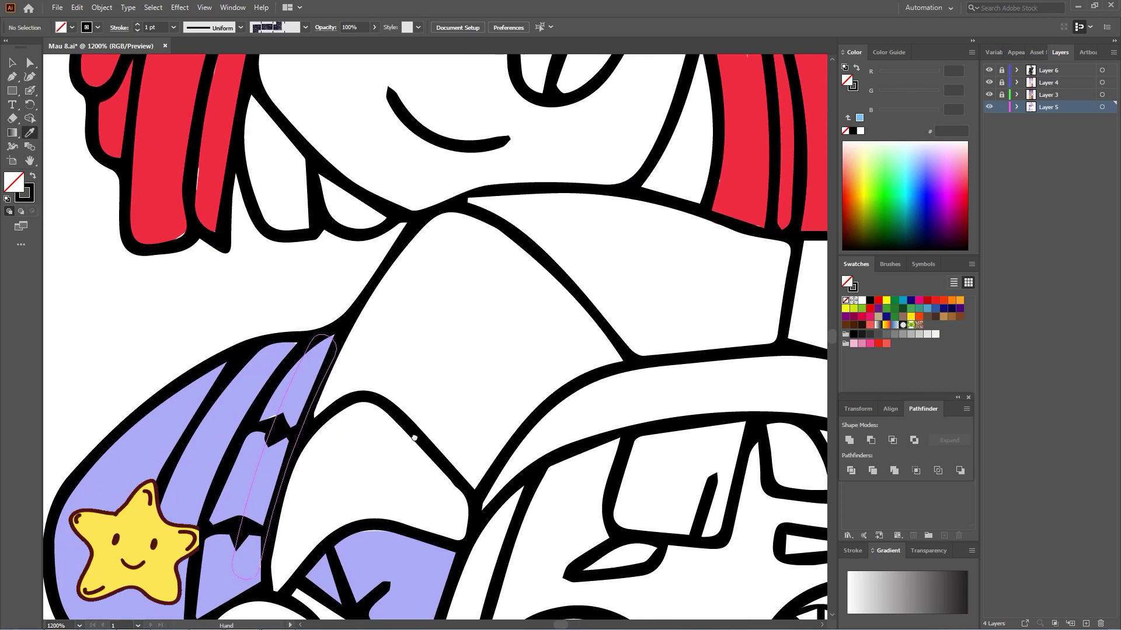
key(ctrl+minus)
key(ctrl+minus)
key(ctrl+minus)
key(ctrl+minus)
drag(409, 490, 391, 205)
key(ctrl+minus)
key(ctrl+plus)
key(ctrl+plus)
key(i)
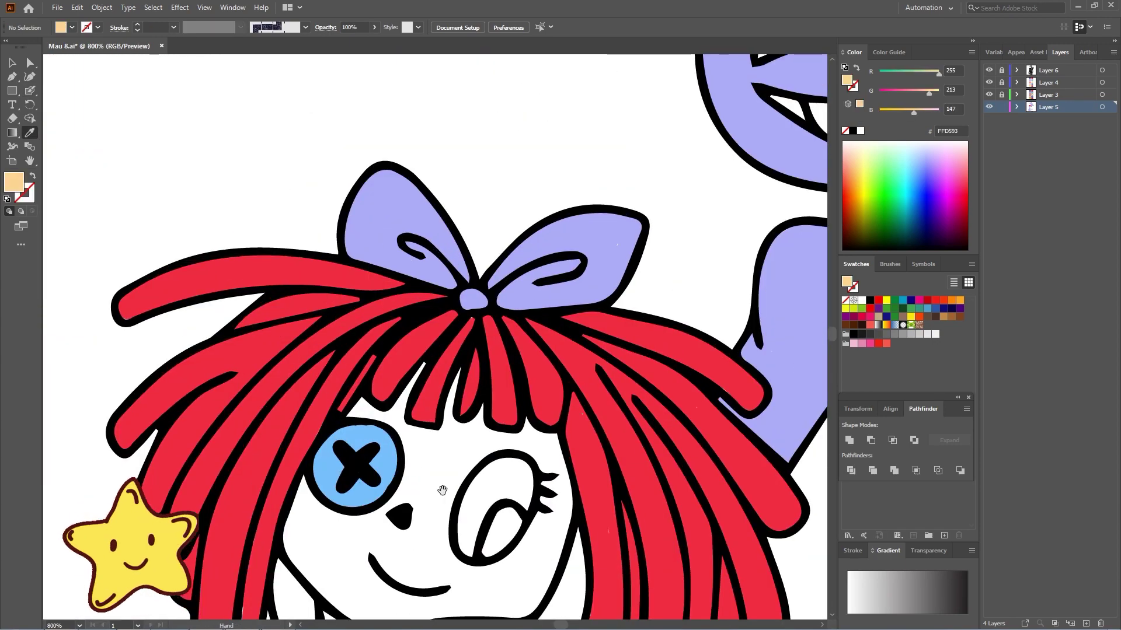
scroll(409, 303, up, 2)
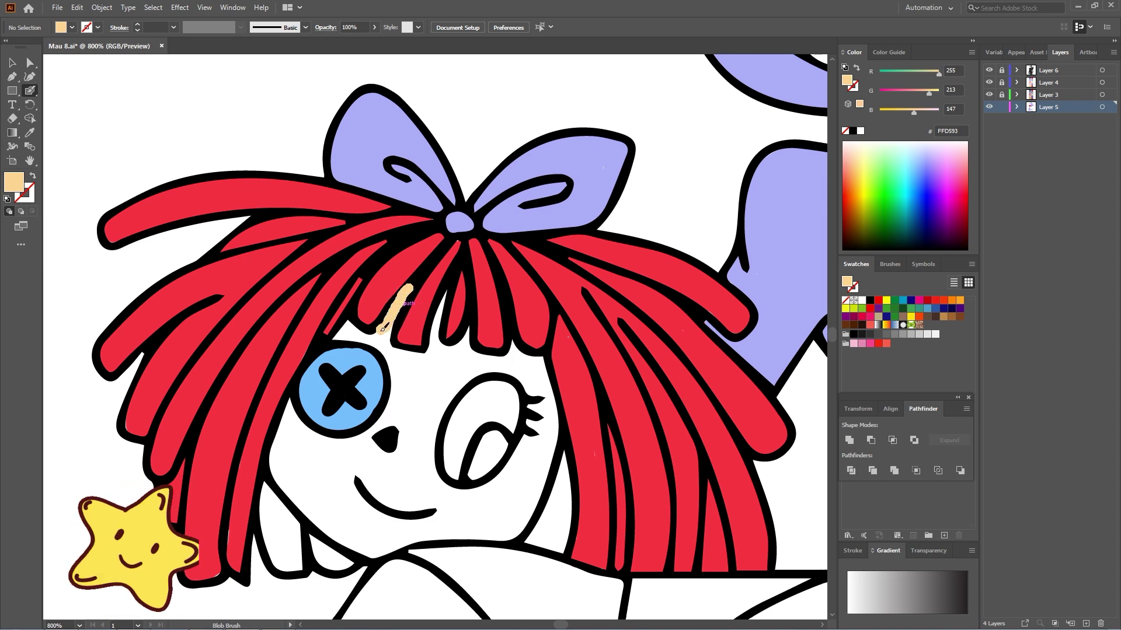
drag(342, 336, 343, 337)
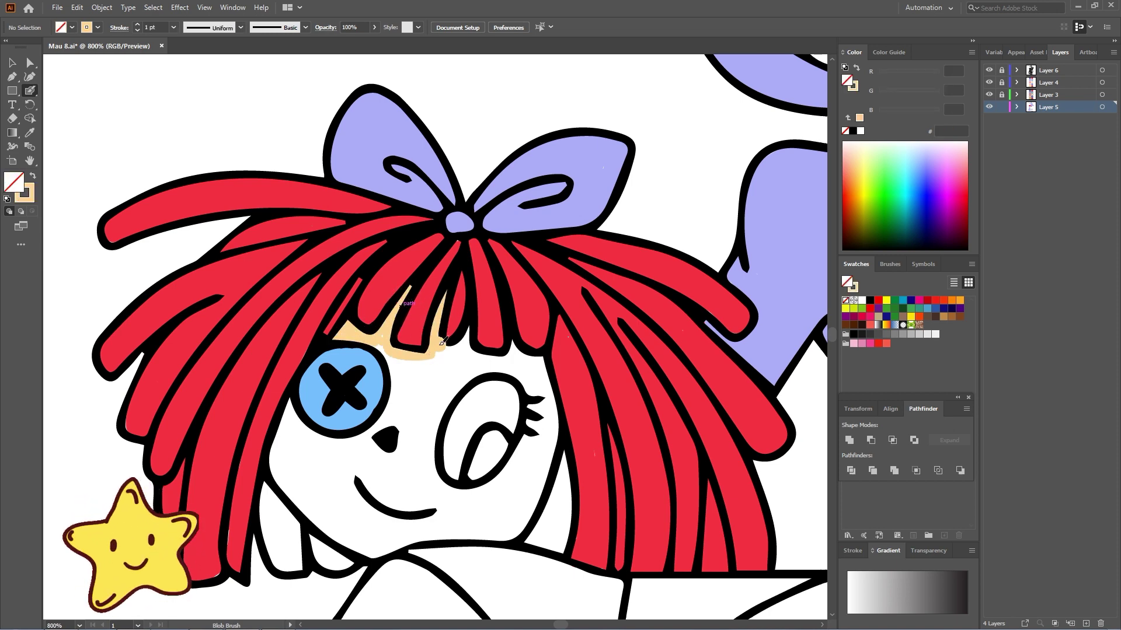
drag(442, 341, 516, 347)
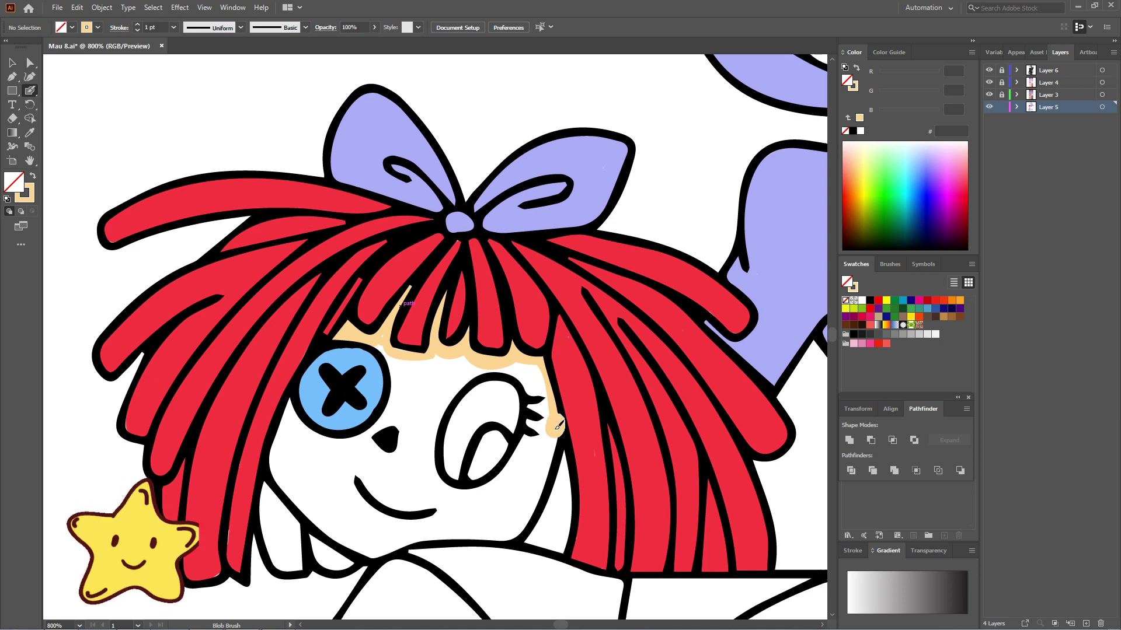
drag(558, 426, 504, 534)
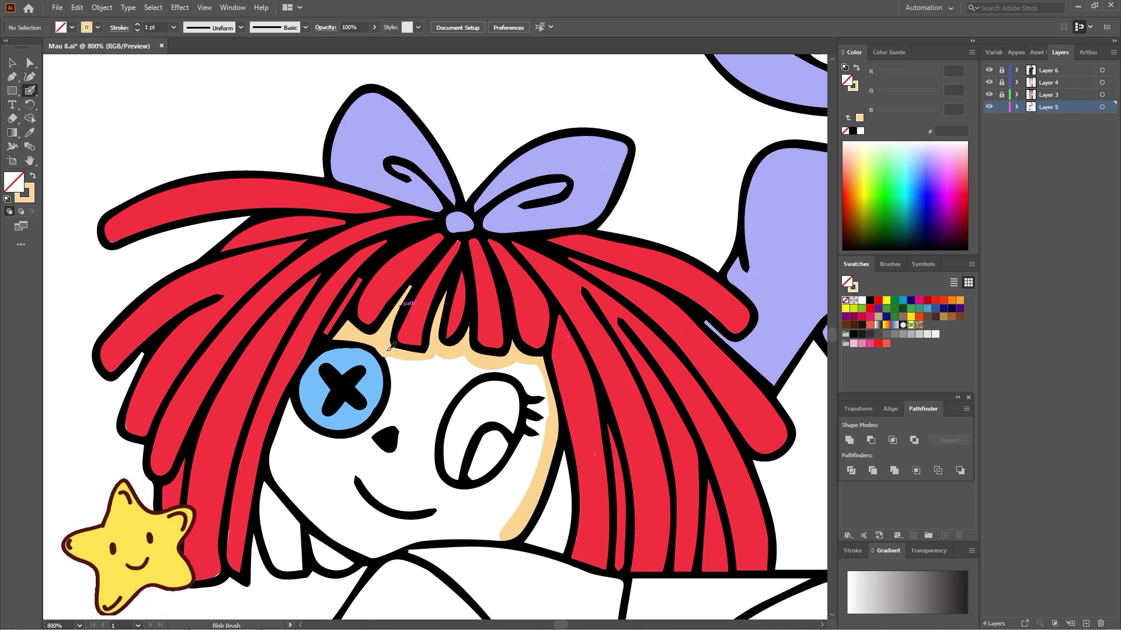
Fill the rest of the doll's face with the cream skin colour, around both eyes and the mouth.
mouse_move(390, 348)
mouse_down()
mouse_move(394, 410)
mouse_move(366, 457)
mouse_move(301, 423)
mouse_move(278, 467)
mouse_move(294, 493)
mouse_move(379, 537)
mouse_move(509, 518)
mouse_up()
mouse_move(475, 369)
mouse_down()
mouse_move(433, 408)
mouse_move(437, 496)
mouse_move(494, 496)
mouse_move(531, 447)
mouse_move(543, 402)
mouse_move(514, 375)
mouse_up()
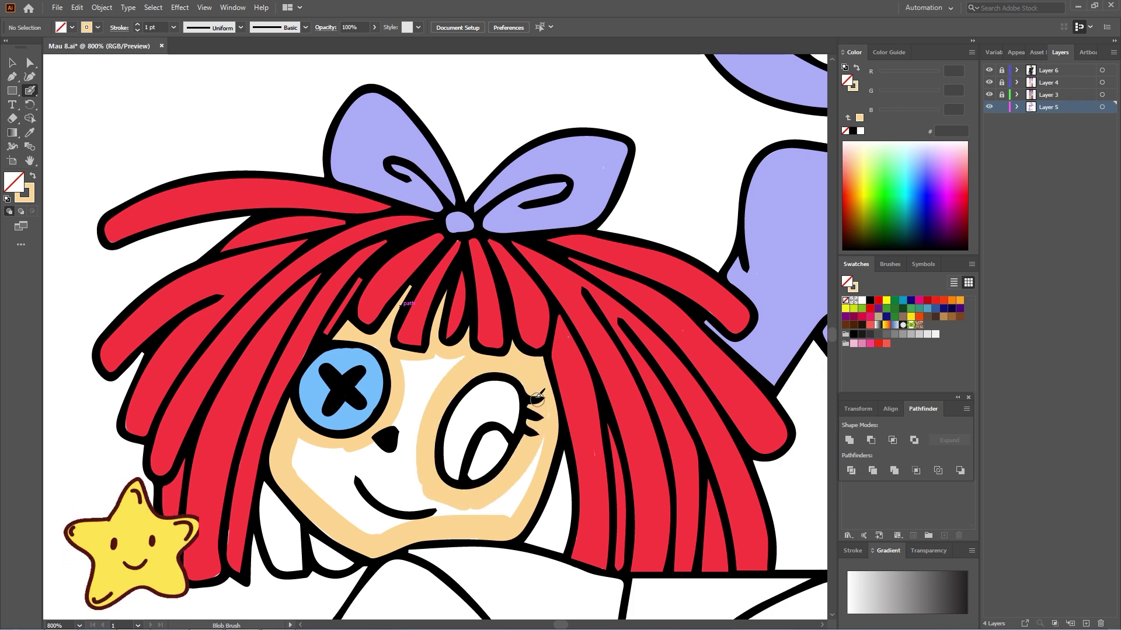
mouse_move(518, 478)
mouse_down()
mouse_move(493, 514)
mouse_move(417, 505)
mouse_move(408, 385)
mouse_move(354, 451)
mouse_move(432, 511)
mouse_up()
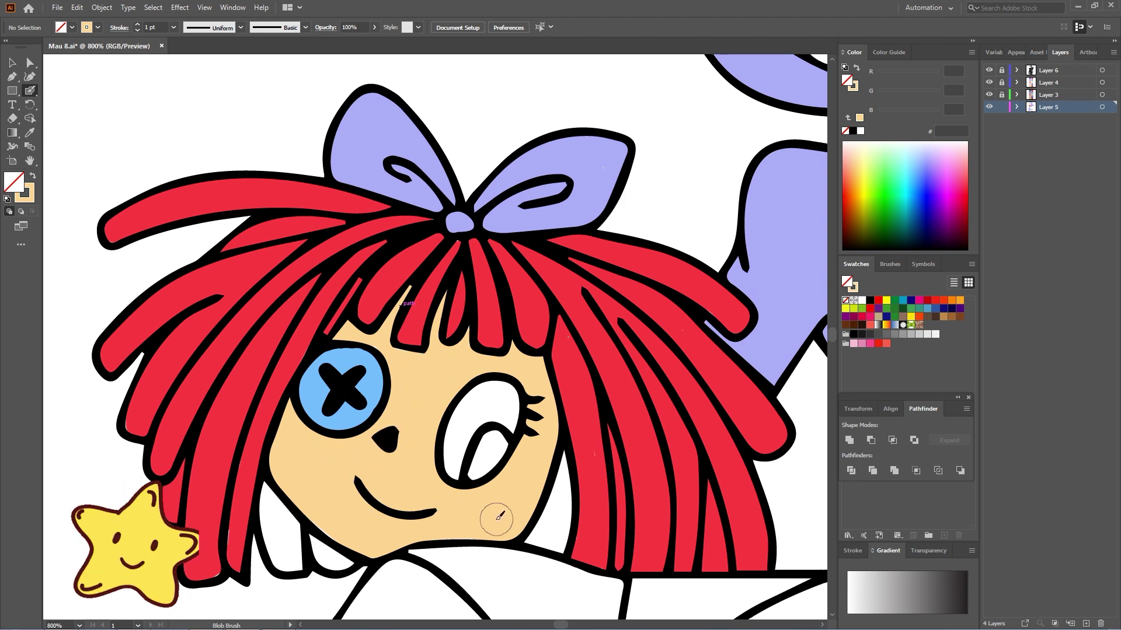
Sample the black of the button eye's stitches and fill the pupil of the doll's other eye with the Blob Brush.
key(i)
click(350, 402)
key(shift+b)
drag(501, 435, 485, 459)
Sample the red of the doll's hair and touch up the hair strand beside the face.
key(i)
click(591, 466)
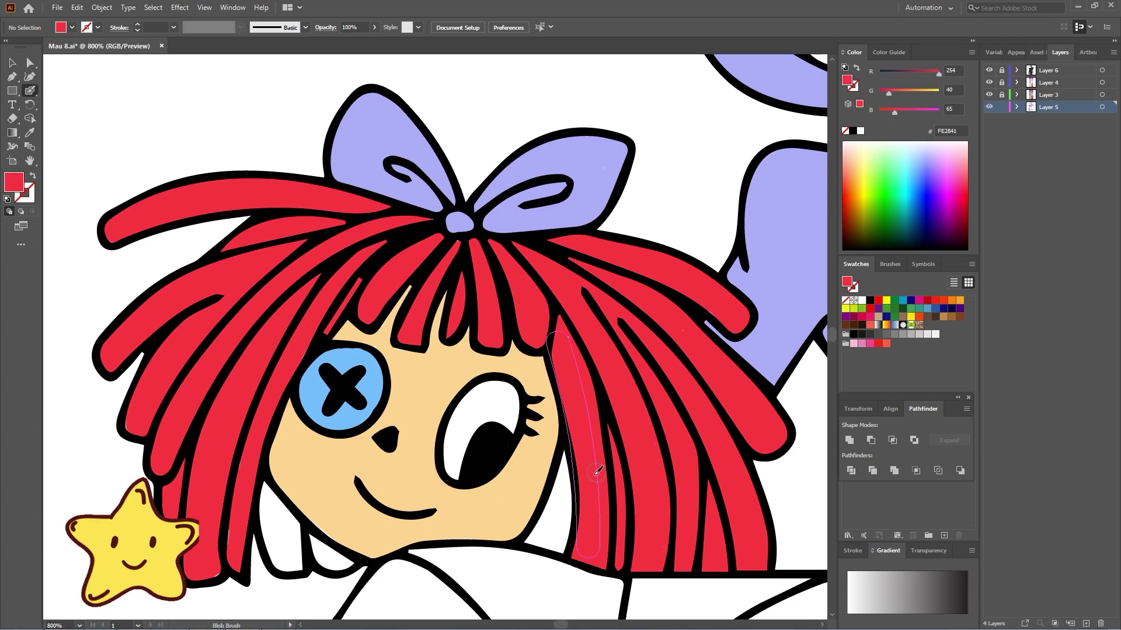
key(shift+b)
drag(490, 523, 525, 278)
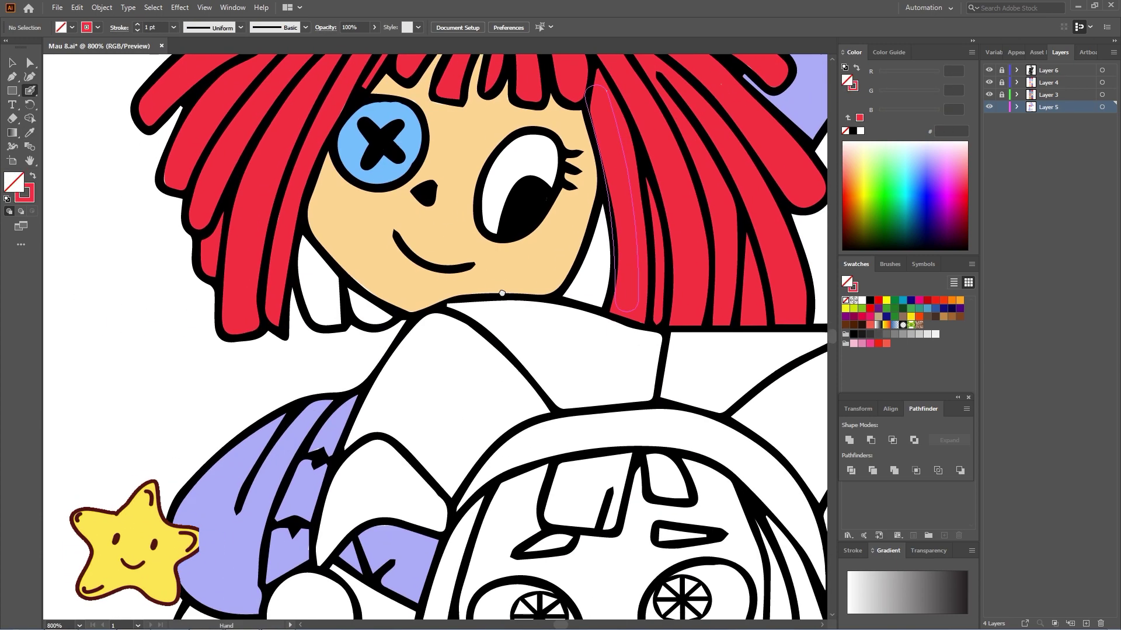
Sample the cream face colour (FFD593) and fill both of the doll's forearms and the hand resting on the dress.
key(i)
click(520, 275)
mouse_move(375, 515)
mouse_down()
mouse_move(395, 369)
mouse_move(490, 127)
mouse_up()
key(shift+b)
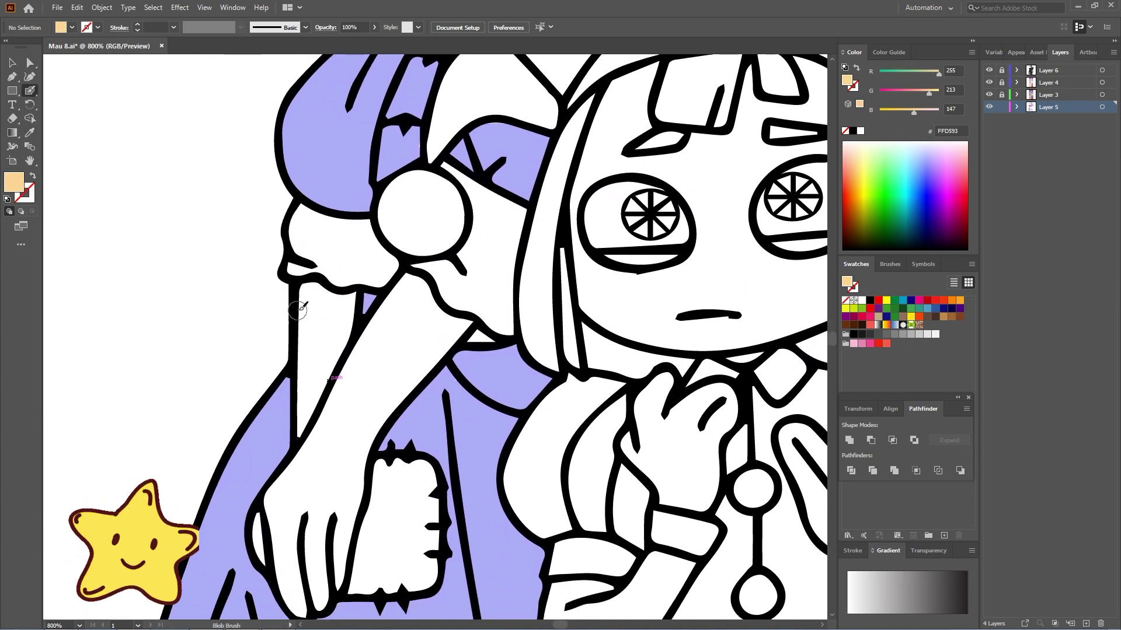
drag(303, 285, 308, 343)
mouse_move(304, 454)
mouse_down()
mouse_move(268, 512)
mouse_move(279, 584)
mouse_move(309, 610)
mouse_move(339, 572)
mouse_move(364, 351)
mouse_move(406, 280)
mouse_move(464, 333)
mouse_move(394, 397)
mouse_move(359, 458)
mouse_move(320, 589)
mouse_move(297, 569)
mouse_move(411, 318)
mouse_move(383, 375)
mouse_up()
mouse_move(325, 299)
mouse_down()
mouse_move(352, 303)
mouse_move(326, 430)
mouse_up()
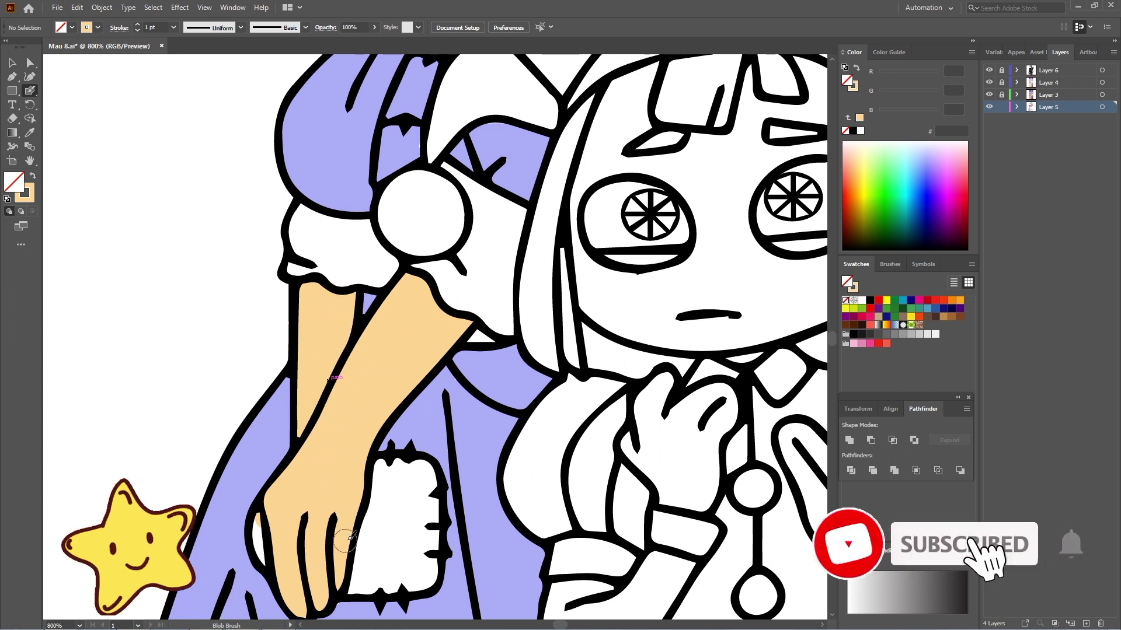
key(space)
drag(324, 554, 322, 478)
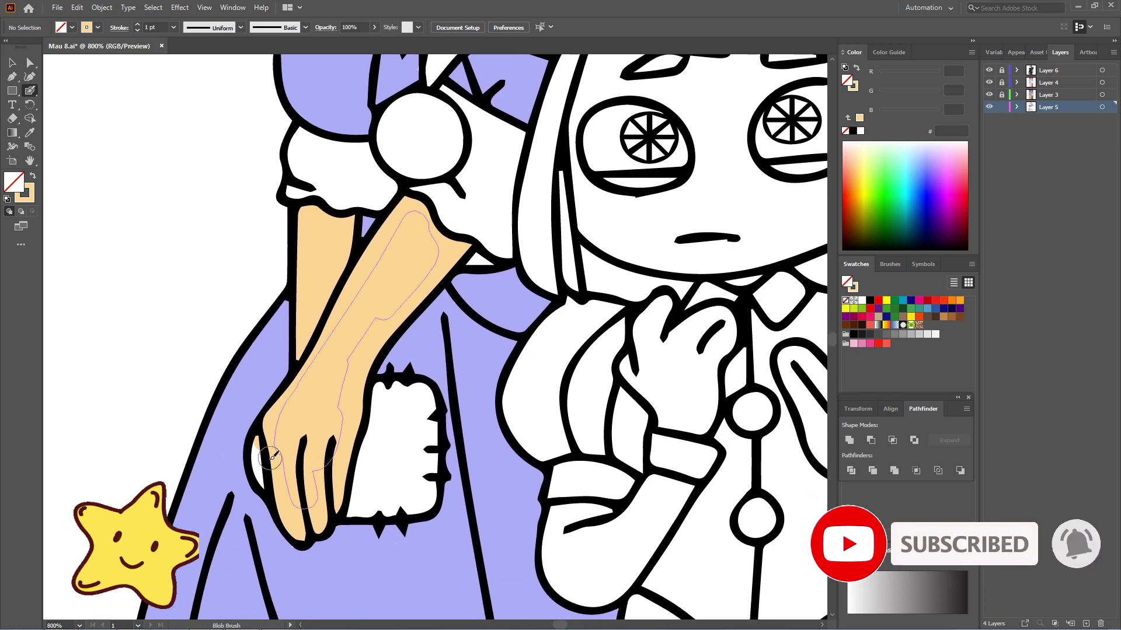
Fill both of the doll's feet below the dress hem with the same cream.
scroll(395, 528, down, 10)
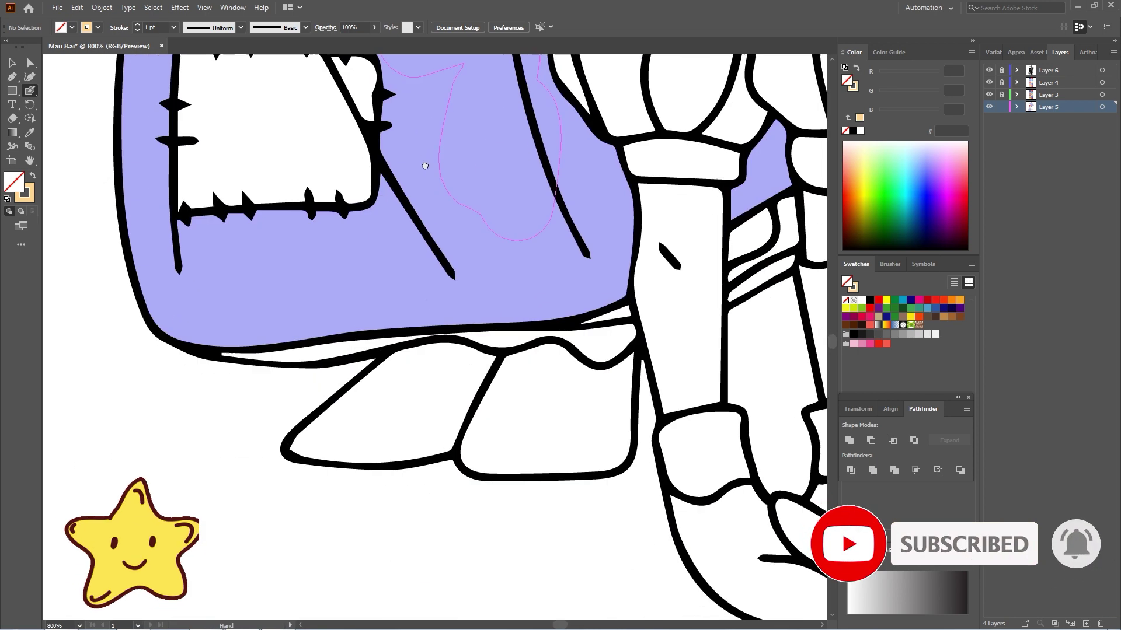
drag(405, 375, 360, 407)
mouse_move(317, 448)
mouse_down()
mouse_move(297, 460)
mouse_move(305, 474)
mouse_move(430, 468)
mouse_move(475, 491)
mouse_move(561, 484)
mouse_move(610, 478)
mouse_move(544, 484)
mouse_move(611, 460)
mouse_move(616, 416)
mouse_up()
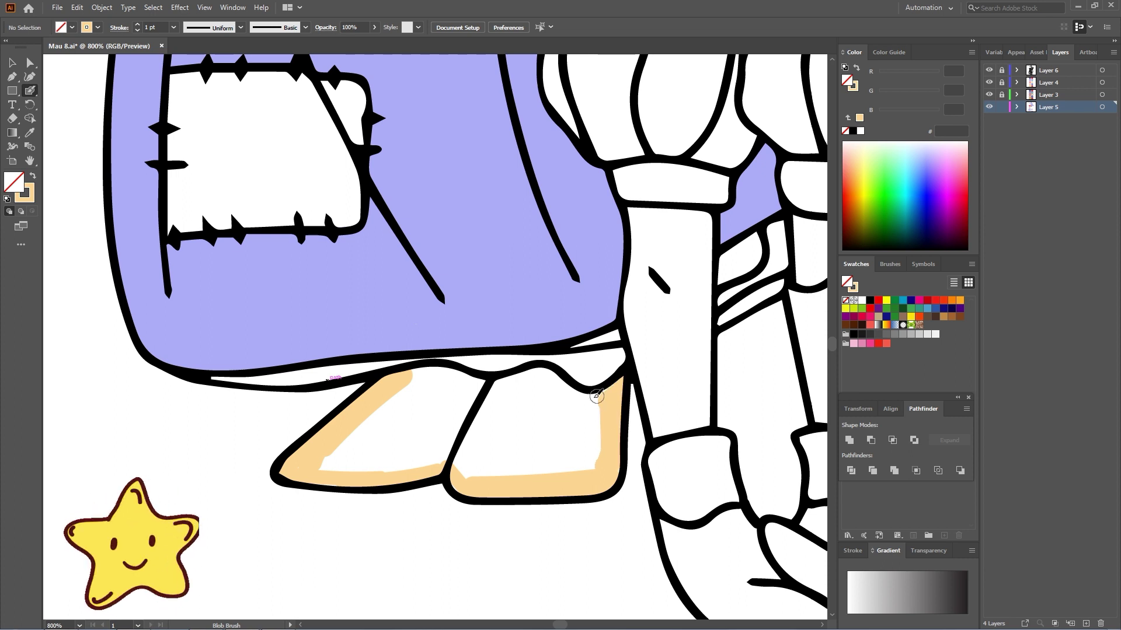
mouse_move(527, 378)
mouse_down()
mouse_move(413, 380)
mouse_move(338, 469)
mouse_move(352, 450)
mouse_move(485, 398)
mouse_move(575, 416)
mouse_move(602, 466)
mouse_move(374, 452)
mouse_move(545, 421)
mouse_move(530, 439)
mouse_up()
Sample the dark purple palette square (5F599C) and fill the dress patch beside the doll's hand with the Blob Brush.
drag(449, 250, 506, 585)
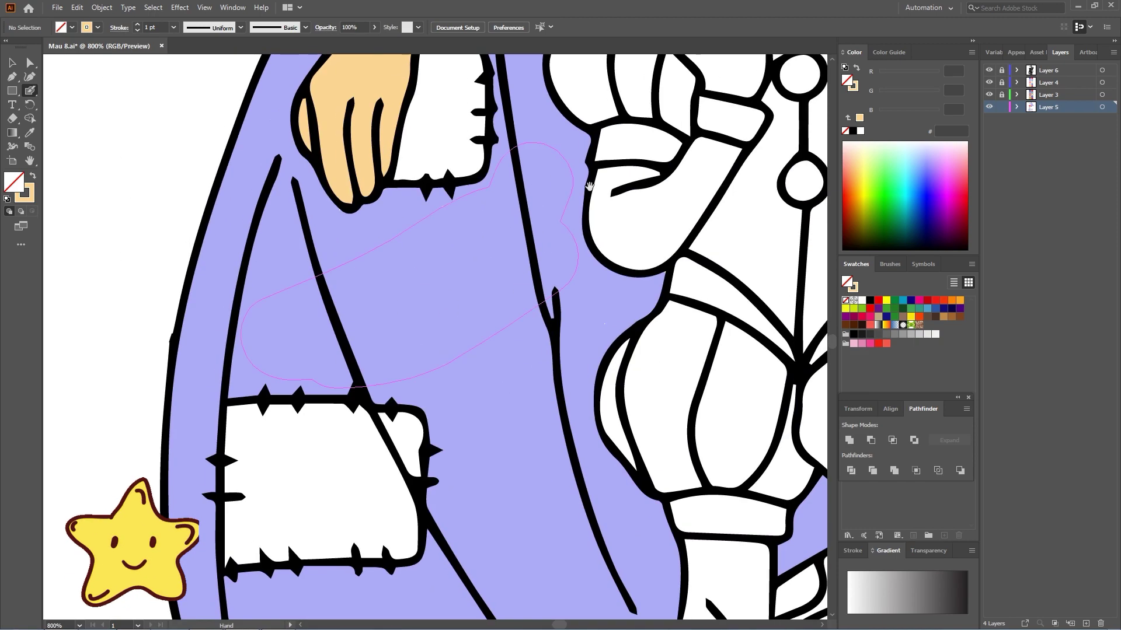
key(ctrl+minus)
key(ctrl+minus)
drag(424, 265, 414, 481)
key(ctrl+minus)
key(ctrl+minus)
drag(451, 333, 477, 385)
key(i)
click(155, 134)
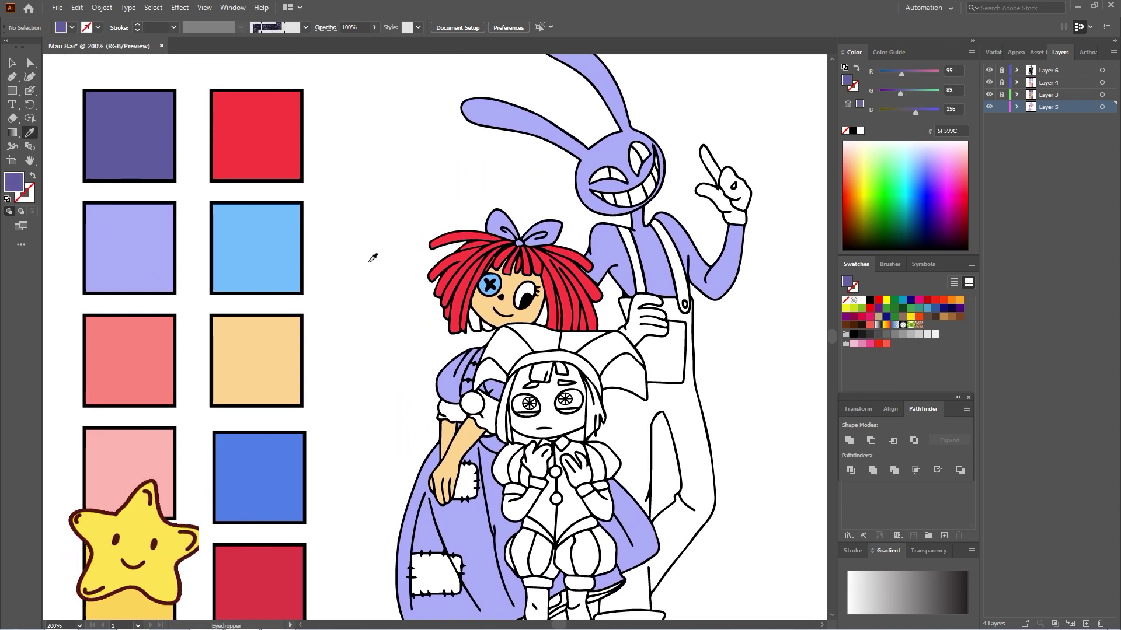
key(shift+b)
scroll(467, 505, up, 4)
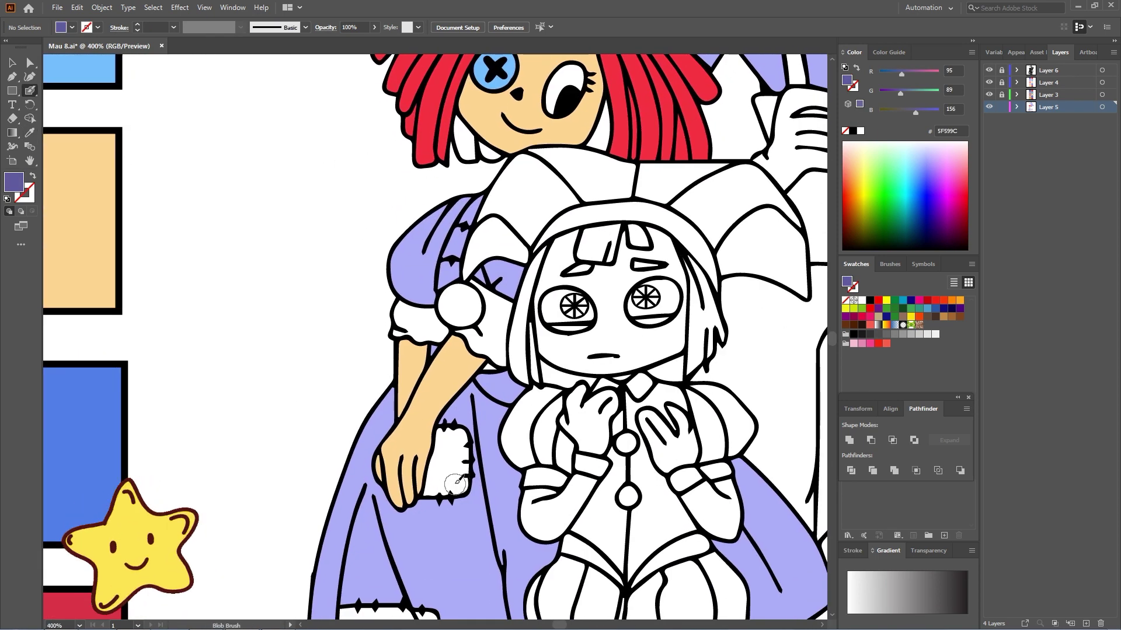
scroll(459, 482, up, 4)
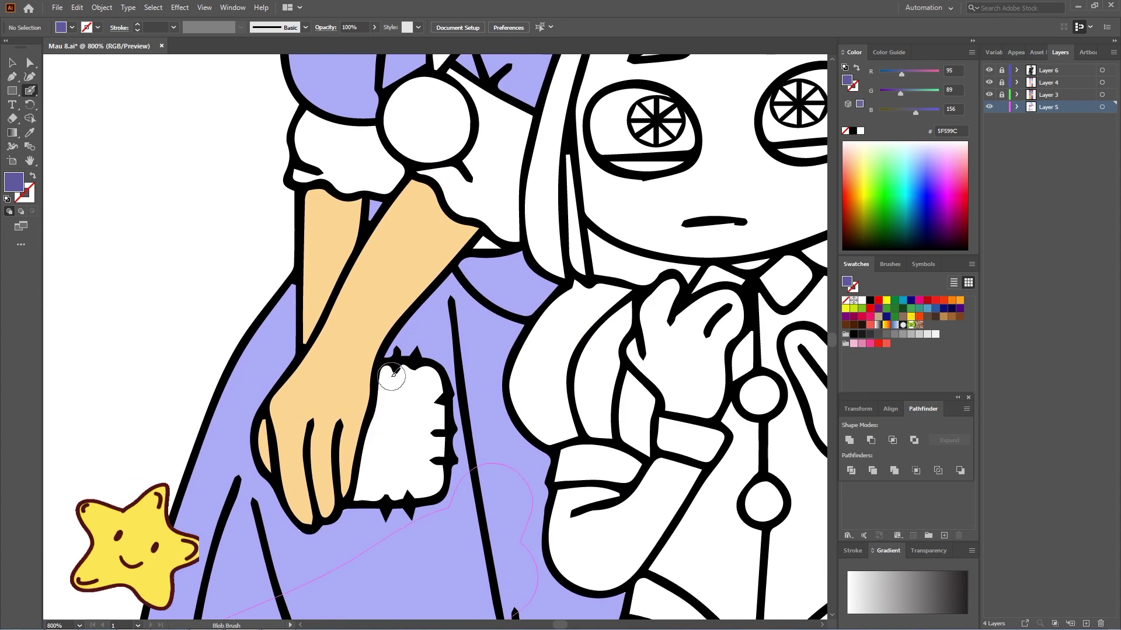
mouse_move(392, 374)
mouse_down()
mouse_move(382, 464)
mouse_move(367, 492)
mouse_up()
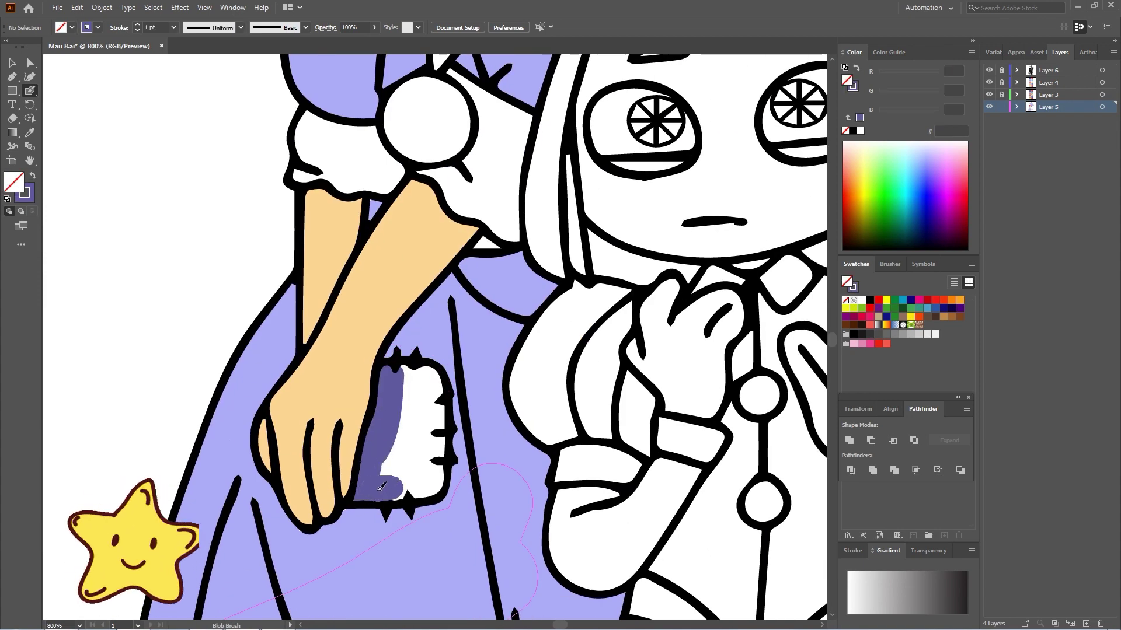
mouse_move(434, 482)
mouse_down()
mouse_move(430, 374)
mouse_move(410, 370)
mouse_move(404, 446)
mouse_move(422, 481)
mouse_move(412, 450)
mouse_up()
Fill the large stitched patch low on the doll's dress with the same dark purple.
scroll(412, 450, down, 5)
scroll(338, 226, left, 1)
drag(251, 359, 254, 502)
drag(256, 498, 432, 495)
mouse_move(271, 371)
mouse_down()
mouse_move(422, 371)
mouse_move(433, 383)
mouse_move(431, 490)
mouse_up()
mouse_move(292, 411)
mouse_down()
mouse_move(280, 391)
mouse_move(345, 466)
mouse_move(365, 431)
mouse_move(270, 350)
mouse_move(246, 399)
mouse_move(278, 441)
mouse_up()
drag(433, 286, 400, 411)
Shrink the brush, sample the dress lilac and fill the small white gap beneath the doll's sleeve cuff.
key(ctrl+minus)
key(ctrl+minus)
key(ctrl+minus)
key(ctrl+minus)
key(ctrl+minus)
key(ctrl+minus)
key(ctrl+plus)
key(ctrl+plus)
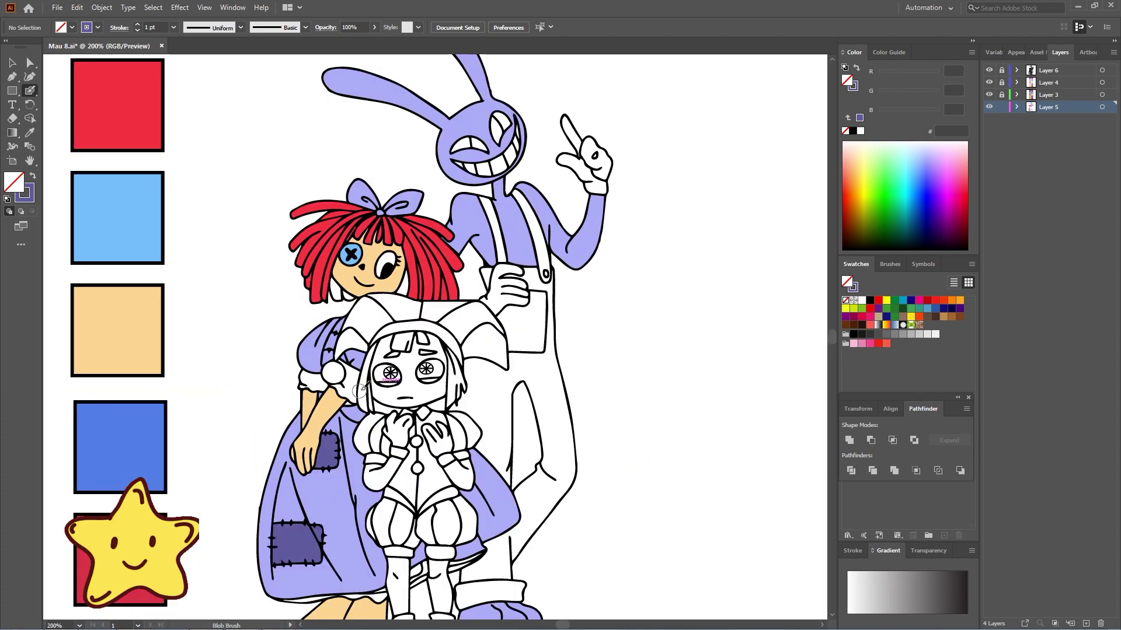
key(ctrl+plus)
key(ctrl+plus)
key(ctrl+plus)
drag(218, 500, 471, 380)
key(ctrl+plus)
key(ctrl+plus)
key(ctrl+plus)
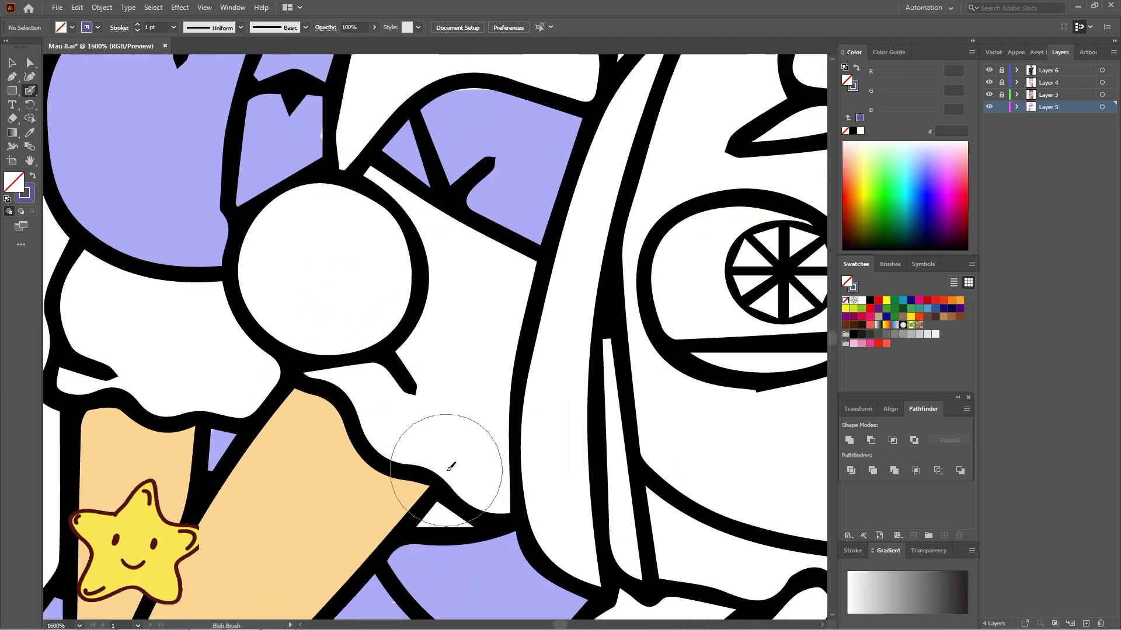
mouse_move(447, 467)
mouse_down()
mouse_move(447, 386)
mouse_move(457, 375)
mouse_up()
key(bracketleft)
key(bracketleft)
key(bracketleft)
key(bracketleft)
key(bracketleft)
drag(447, 416, 471, 431)
key(i)
click(441, 475)
key(shift+b)
drag(408, 508, 415, 503)
Sample the patch's dark purple (5F599C) and paint the narrow underskirt strip from its outer end towards the doll's feet.
mouse_move(398, 566)
mouse_down()
mouse_move(362, 383)
mouse_move(356, 58)
mouse_up()
drag(408, 484, 385, 235)
drag(351, 418, 375, 62)
drag(449, 454, 504, 41)
drag(346, 147, 507, 137)
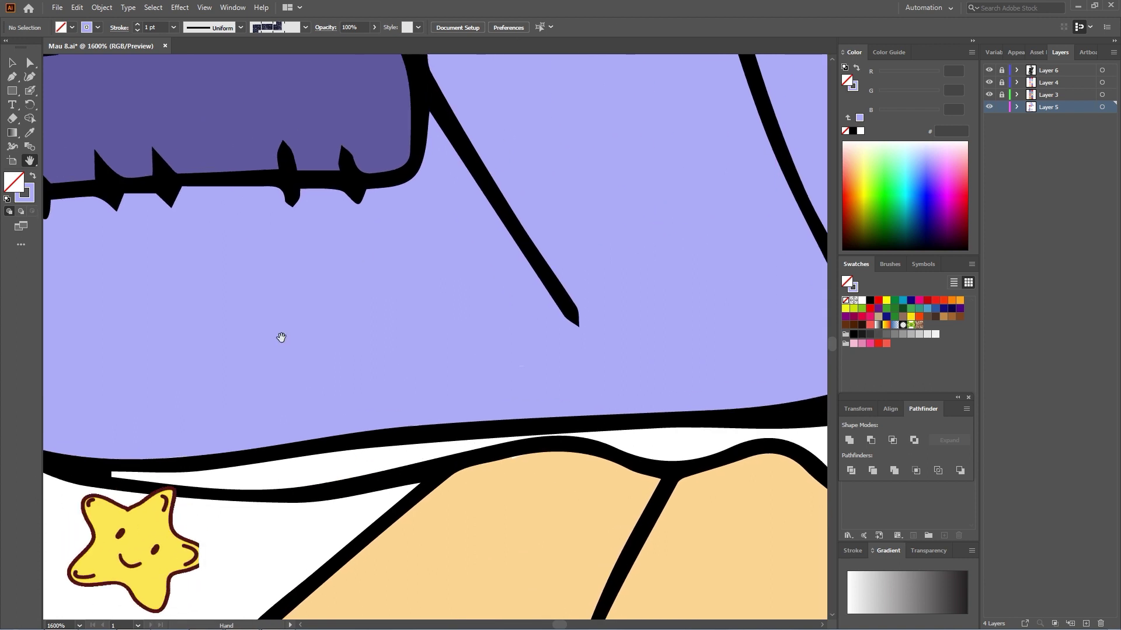
drag(283, 338, 309, 349)
key(i)
click(234, 158)
key(shift+b)
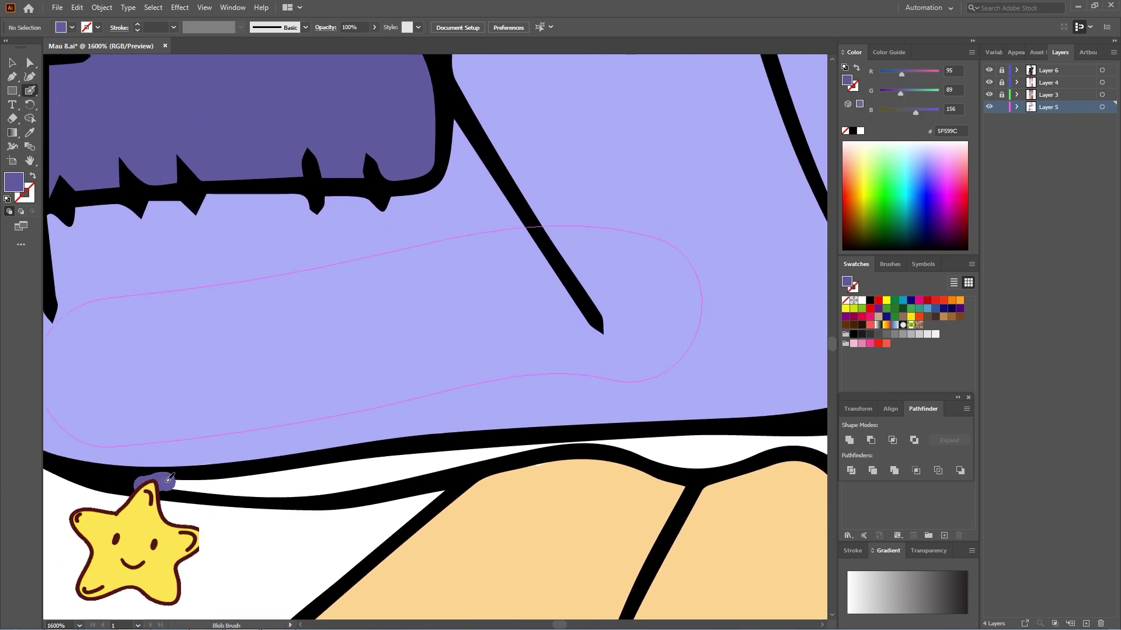
drag(168, 480, 374, 463)
drag(158, 487, 409, 475)
mouse_move(260, 485)
mouse_down()
mouse_move(548, 446)
mouse_move(296, 453)
mouse_move(501, 447)
mouse_up()
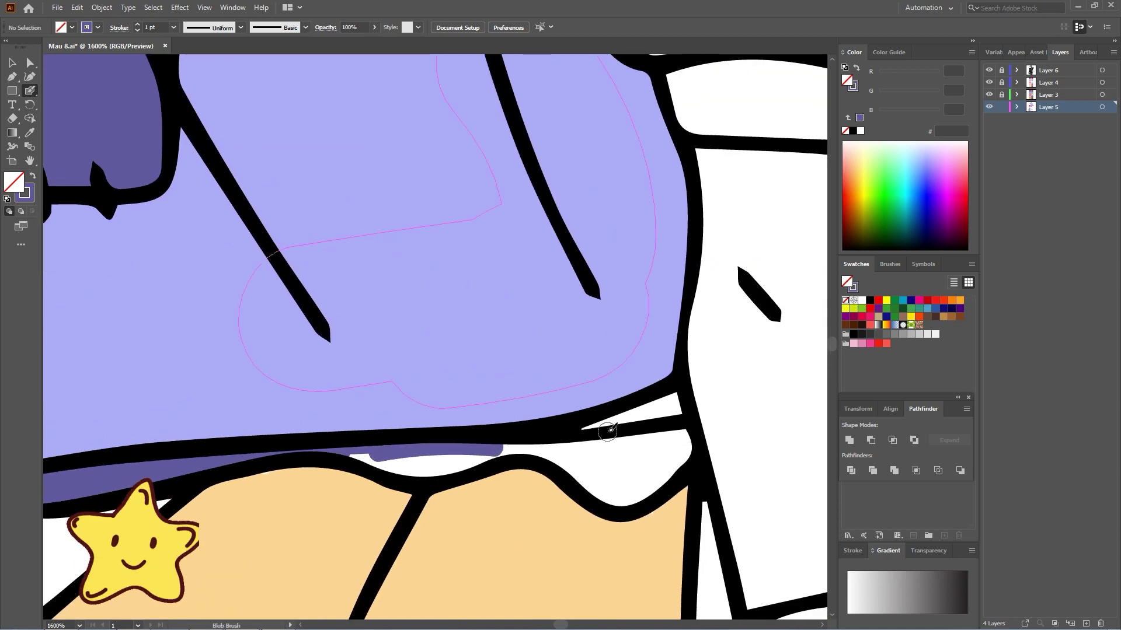
Fill the remaining underskirt ruffle above the doll's feet and the thin fold beside the jester's leg dark purple.
drag(604, 429, 680, 403)
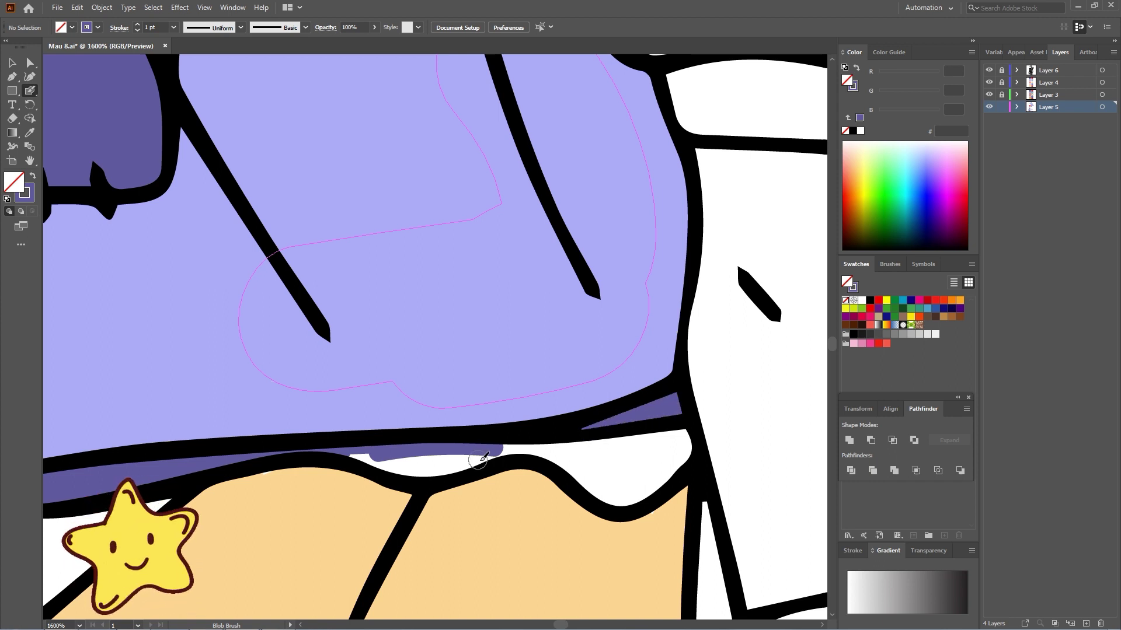
mouse_move(351, 451)
mouse_down()
mouse_move(405, 472)
mouse_move(493, 452)
mouse_move(440, 456)
mouse_move(548, 445)
mouse_move(593, 487)
mouse_move(641, 495)
mouse_move(685, 460)
mouse_move(619, 439)
mouse_up()
key(ctrl+minus)
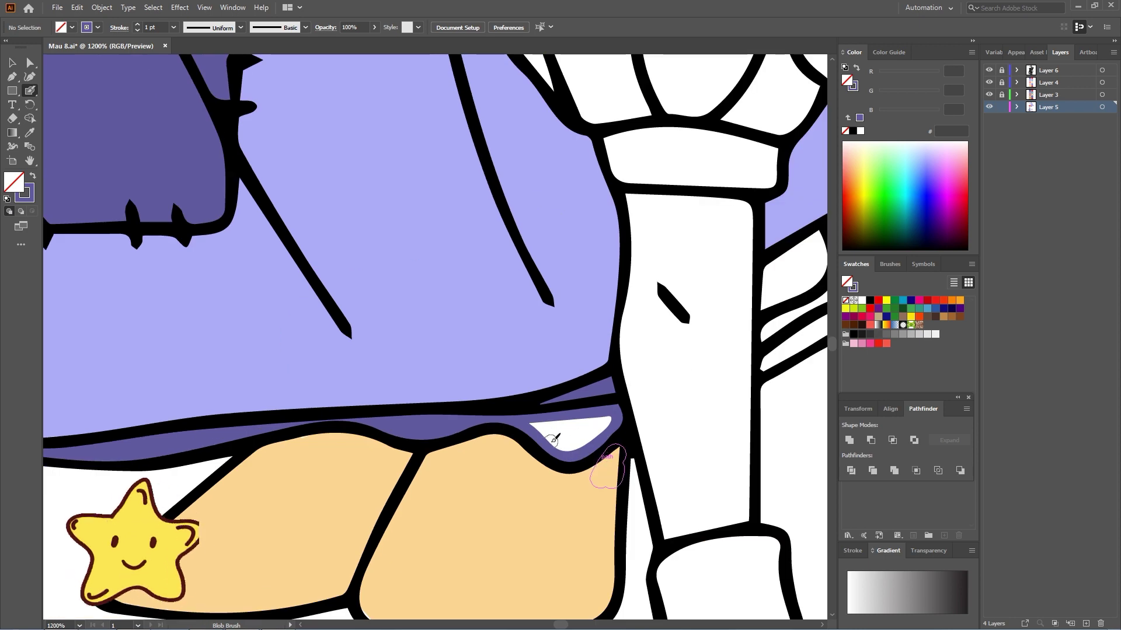
drag(539, 422, 551, 437)
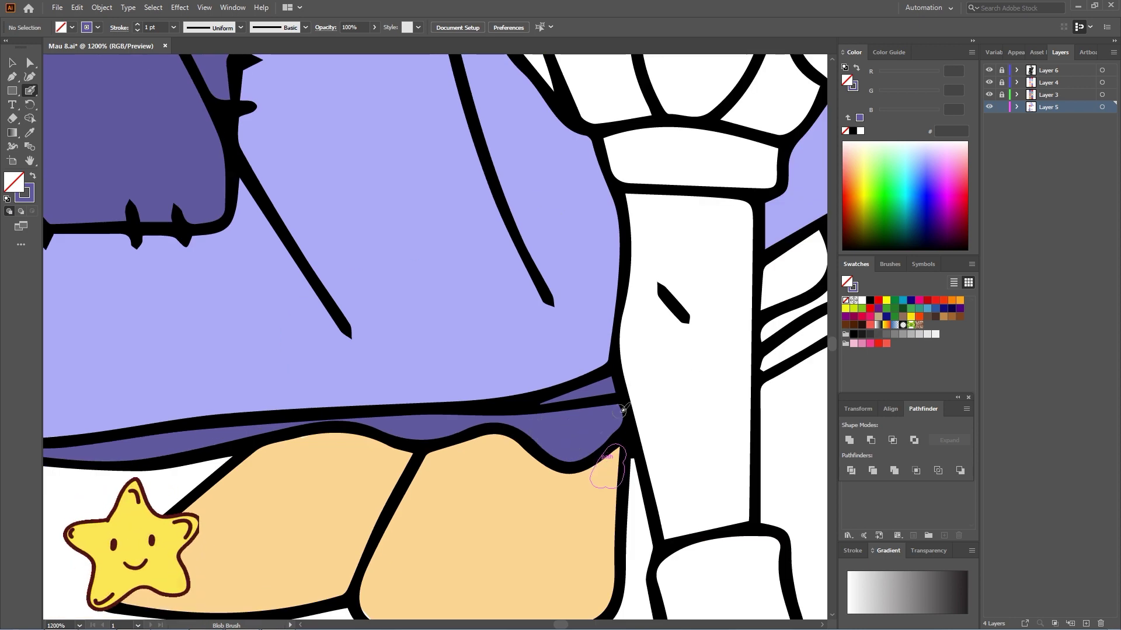
Sample the cream skin colour and touch up the edge of the doll's foot beside the jester's leg.
key(i)
click(336, 476)
key(shift+b)
key(shift+x)
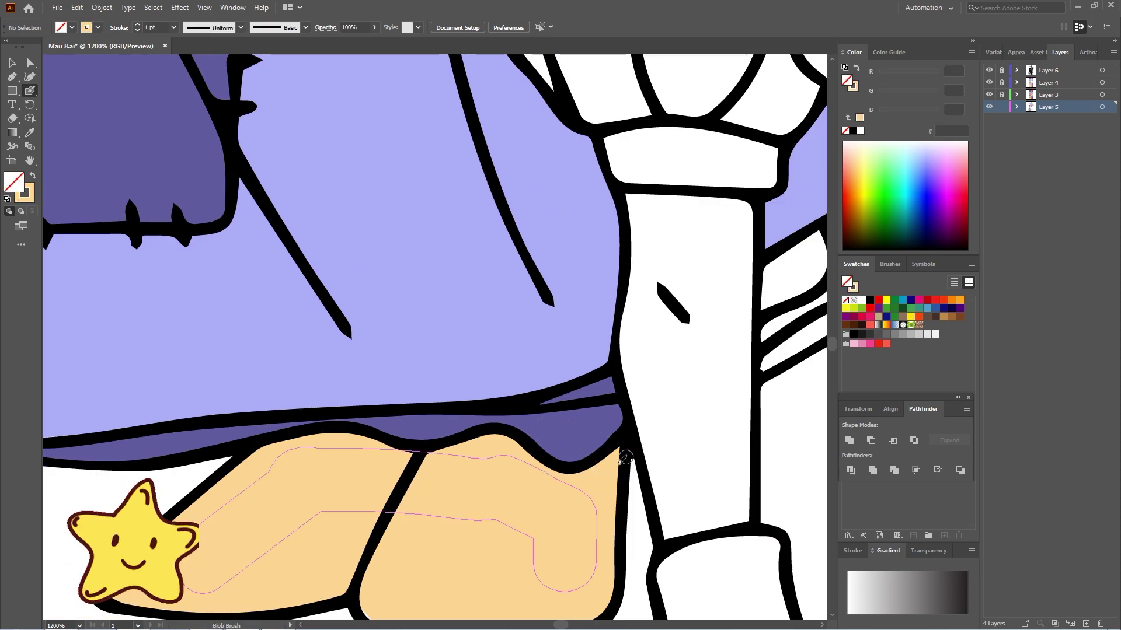
Sample the underskirt's dark purple and fill its folds between the jester's legs and on the far side of them.
mouse_move(781, 391)
mouse_down()
mouse_move(446, 491)
mouse_move(449, 455)
mouse_move(524, 403)
mouse_up()
key(i)
click(271, 489)
key(shift+b)
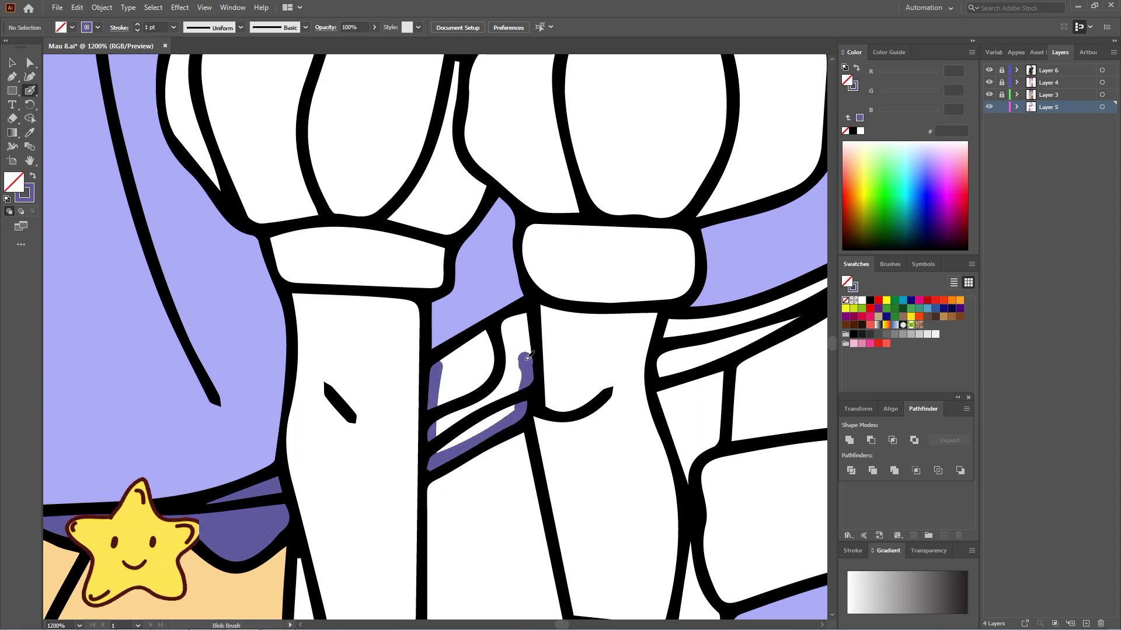
mouse_move(521, 316)
mouse_down()
mouse_move(439, 370)
mouse_move(508, 395)
mouse_move(500, 373)
mouse_up()
mouse_move(782, 348)
mouse_down()
mouse_move(754, 348)
mouse_move(555, 430)
mouse_up()
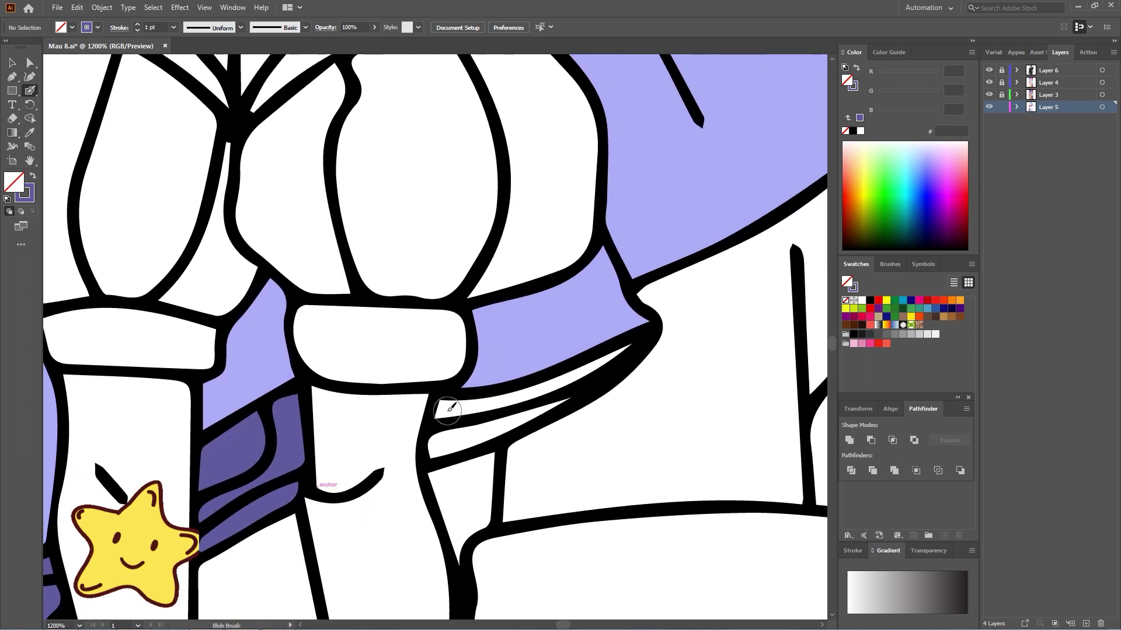
mouse_move(447, 410)
mouse_down()
mouse_move(444, 448)
mouse_move(547, 408)
mouse_move(489, 401)
mouse_move(634, 346)
mouse_move(519, 386)
mouse_up()
mouse_move(496, 409)
mouse_down()
mouse_move(459, 421)
mouse_move(514, 410)
mouse_up()
Sample the crimson palette square (D52C48) and fill the back hair locks on both sides of the doll's face.
key(ctrl+minus)
key(ctrl+minus)
key(ctrl+minus)
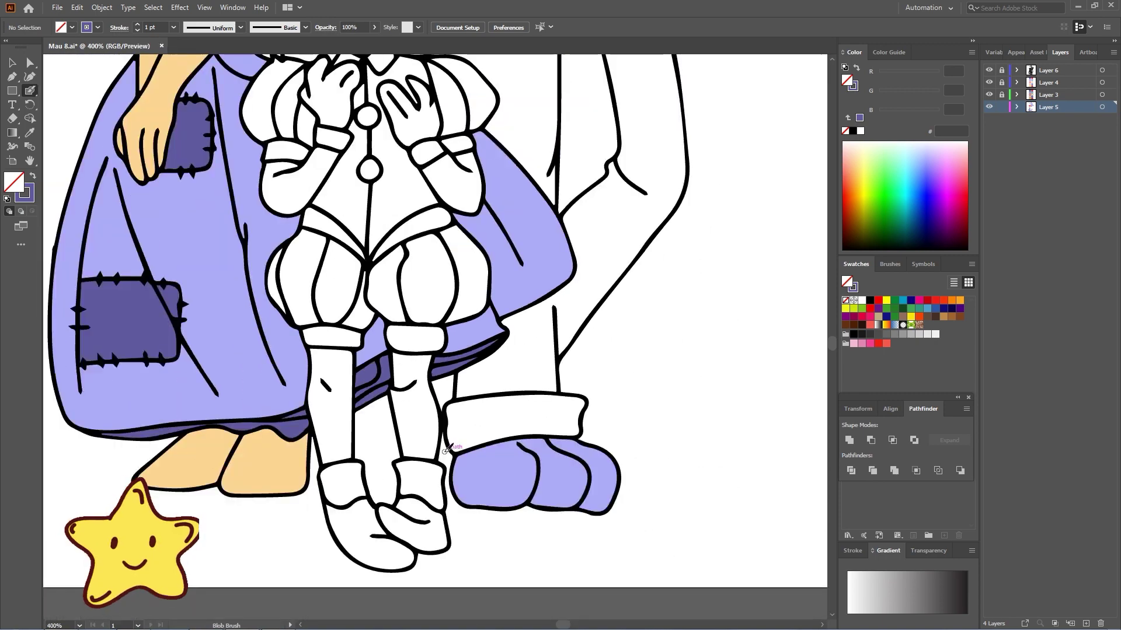
key(ctrl+minus)
drag(467, 266, 498, 480)
key(ctrl+minus)
key(ctrl+minus)
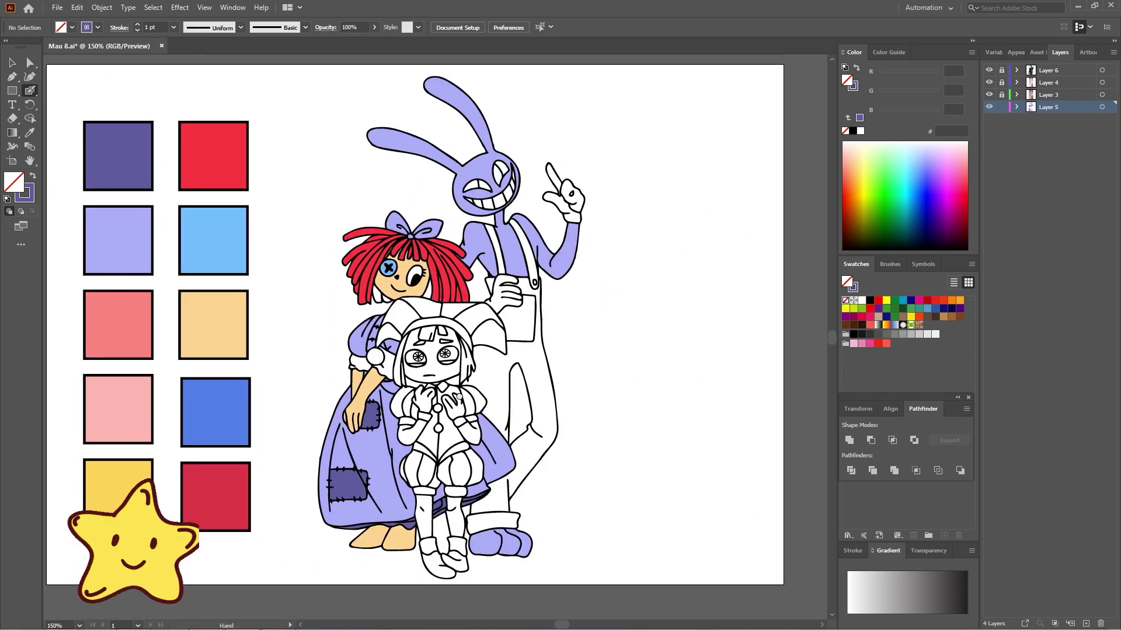
drag(459, 396, 472, 415)
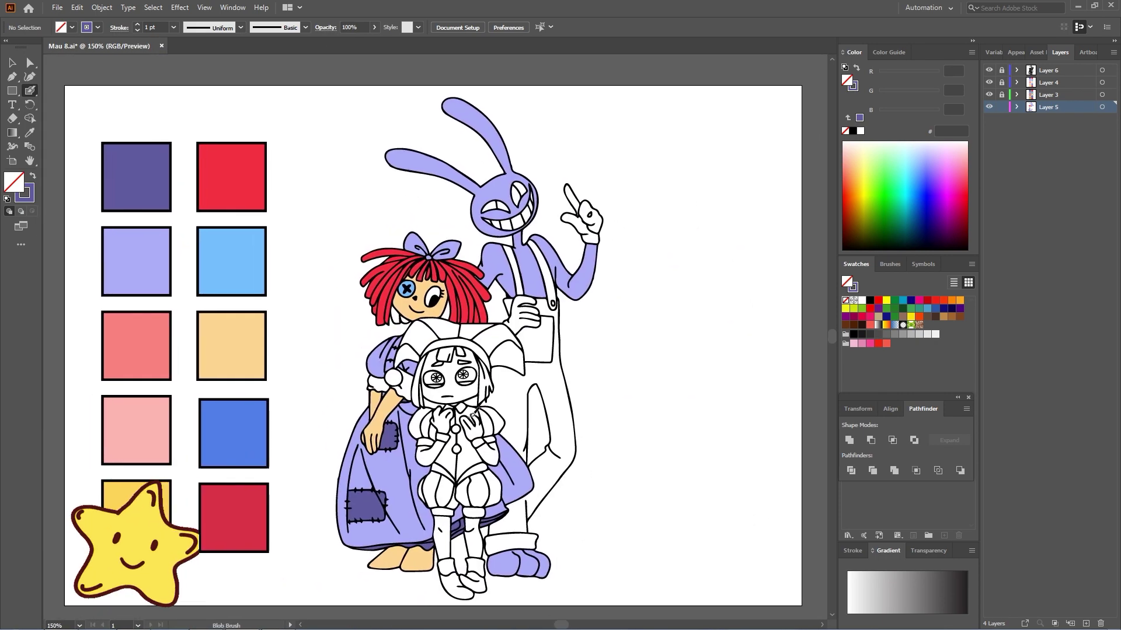
key(i)
click(236, 514)
scroll(405, 319, up, 6)
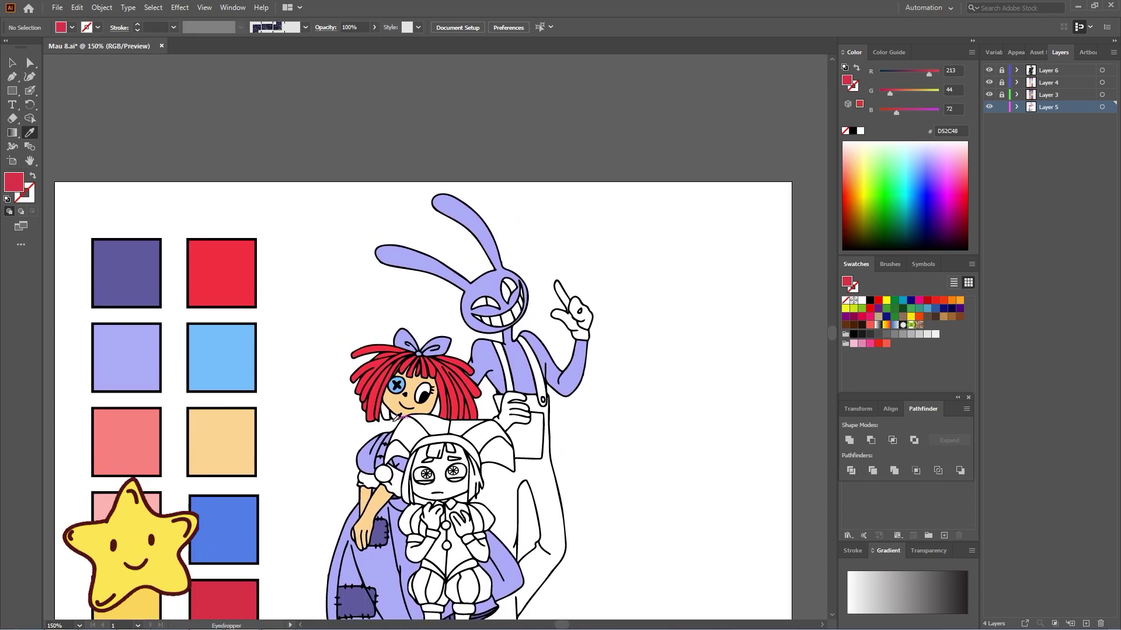
key(shift+b)
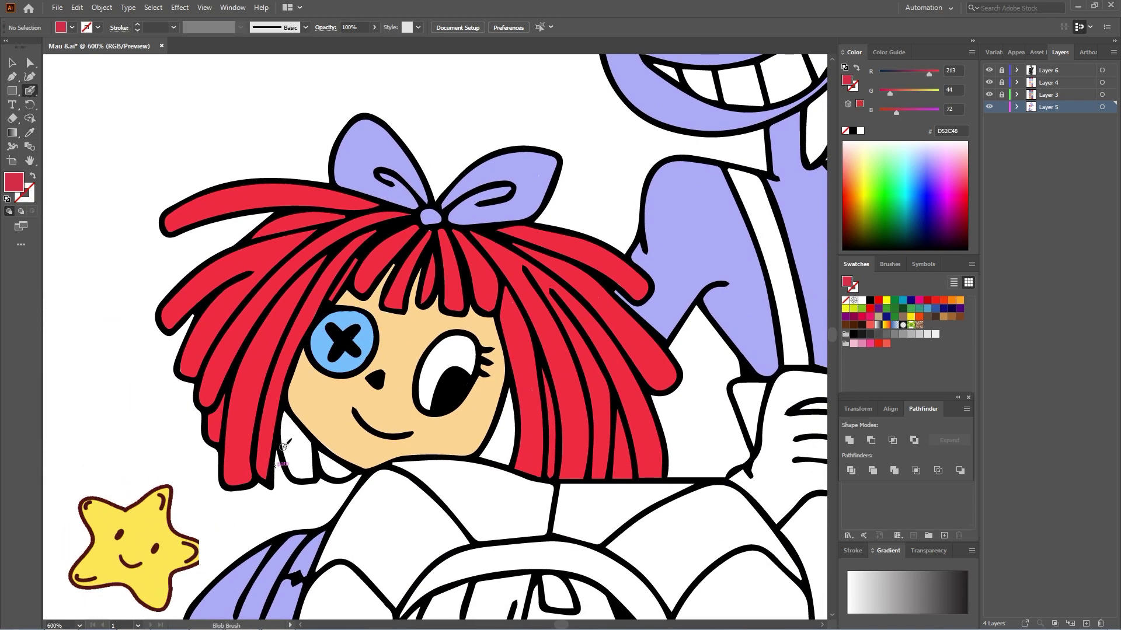
key(shift+x)
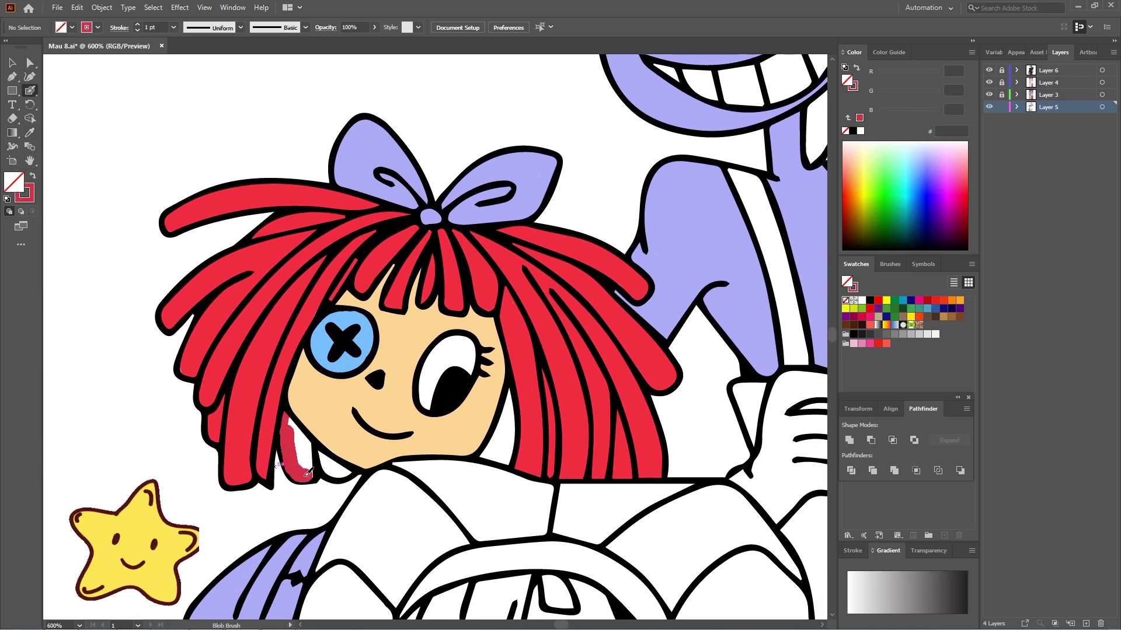
drag(307, 436, 328, 460)
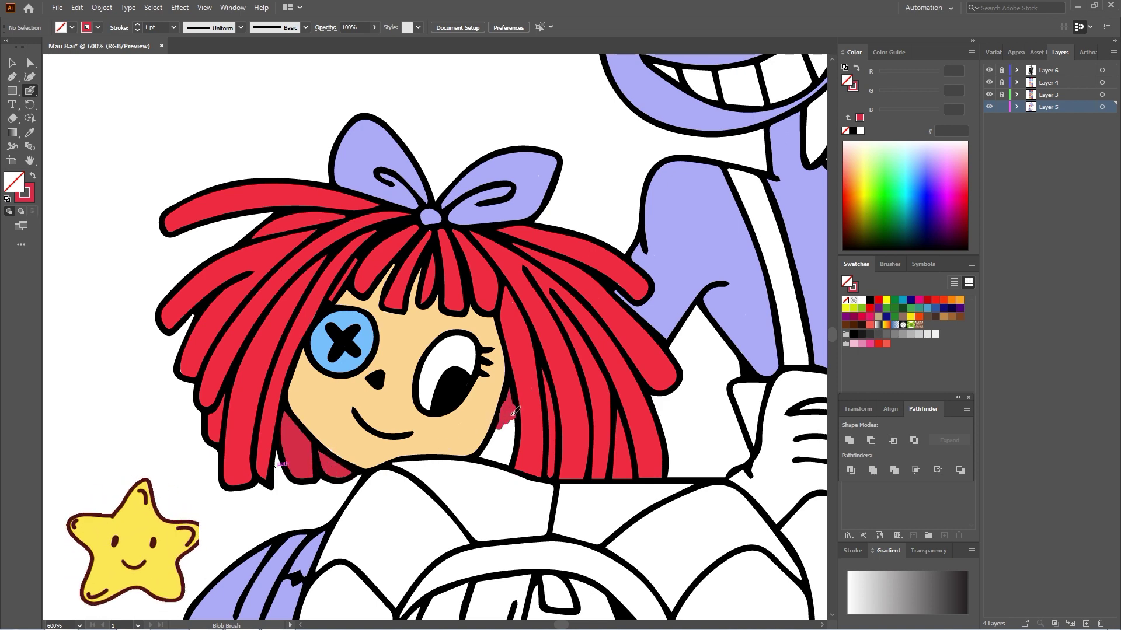
drag(499, 453, 508, 435)
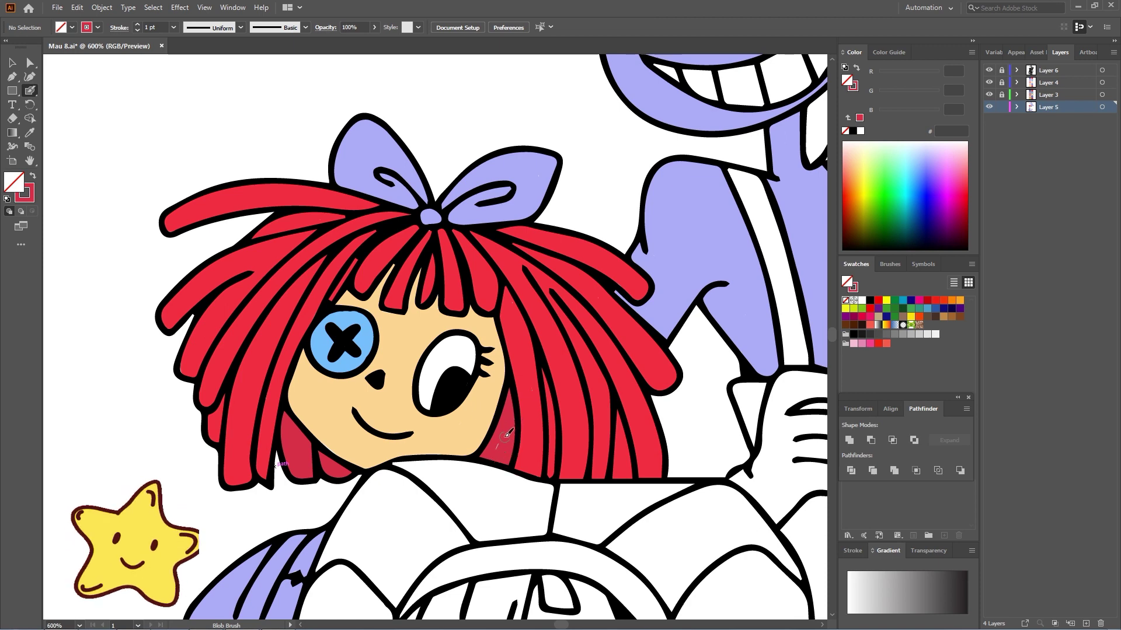
Fill the stripe near the jester hat's pompom, its centre panel and the stripe on the opposite horn crimson.
scroll(437, 546, down, 3)
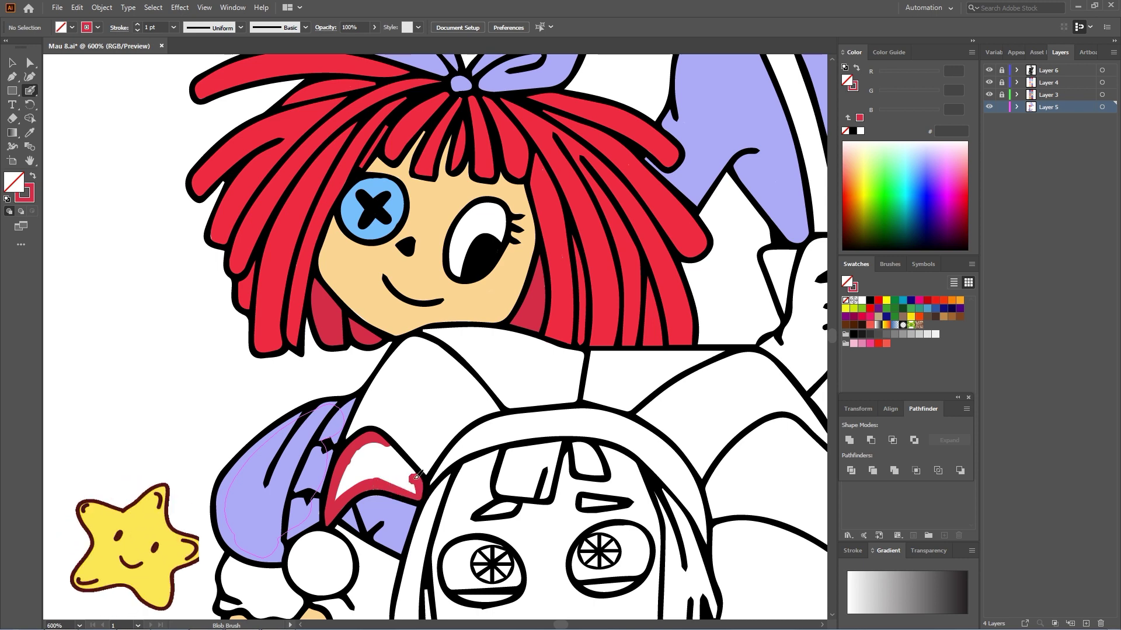
drag(375, 451, 352, 474)
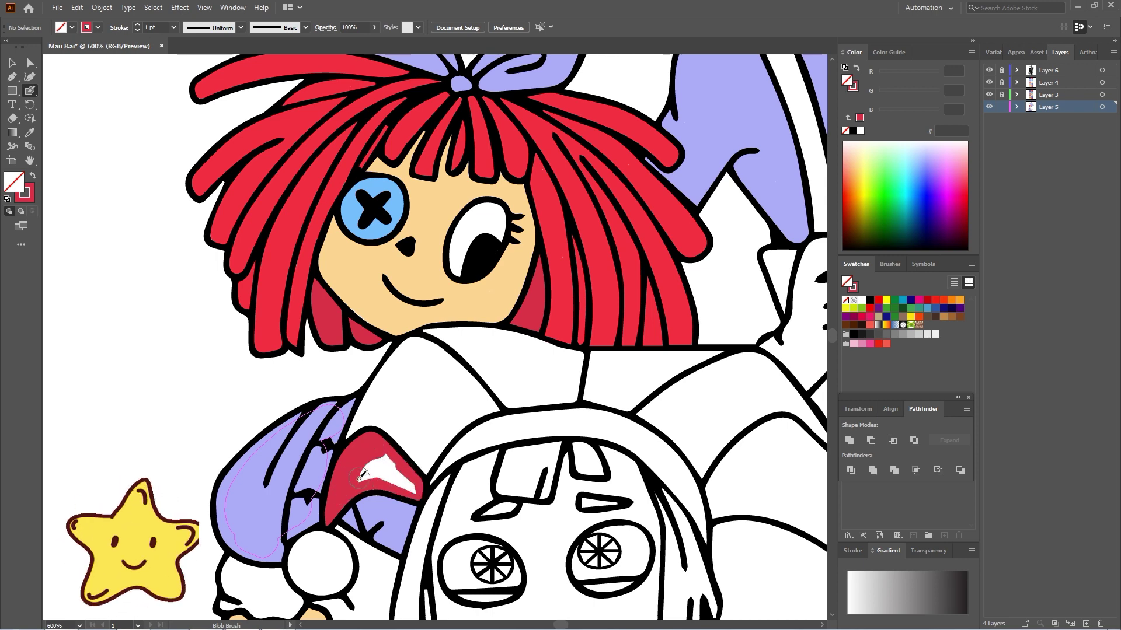
scroll(484, 418, up, 2)
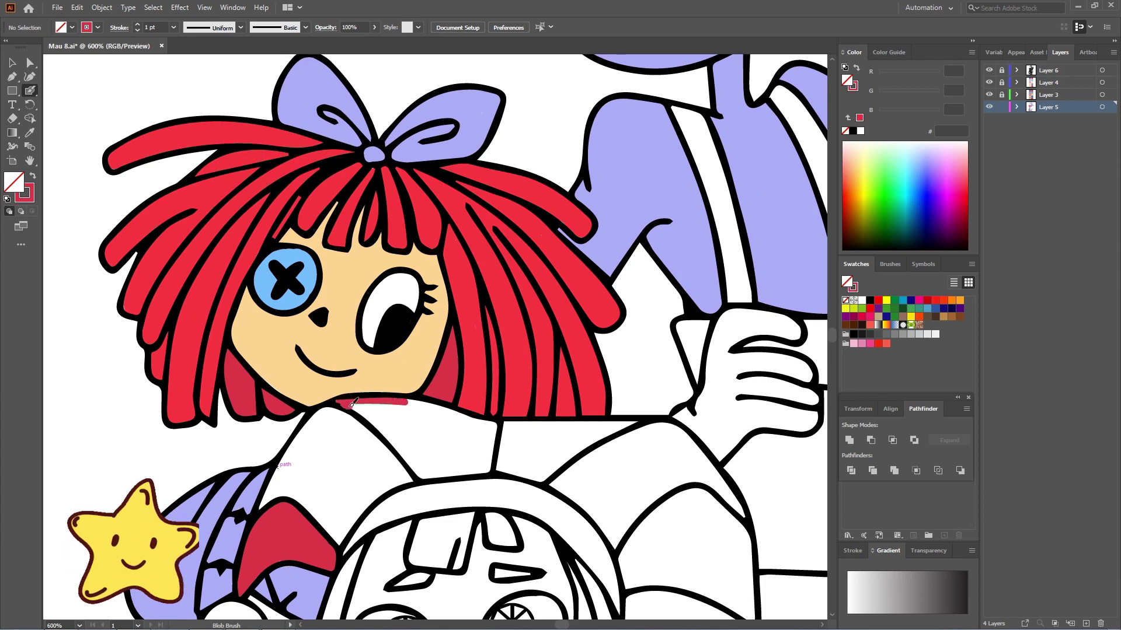
mouse_move(425, 470)
mouse_down()
mouse_move(488, 463)
mouse_move(488, 419)
mouse_move(410, 404)
mouse_move(403, 420)
mouse_move(458, 438)
mouse_move(458, 454)
mouse_up()
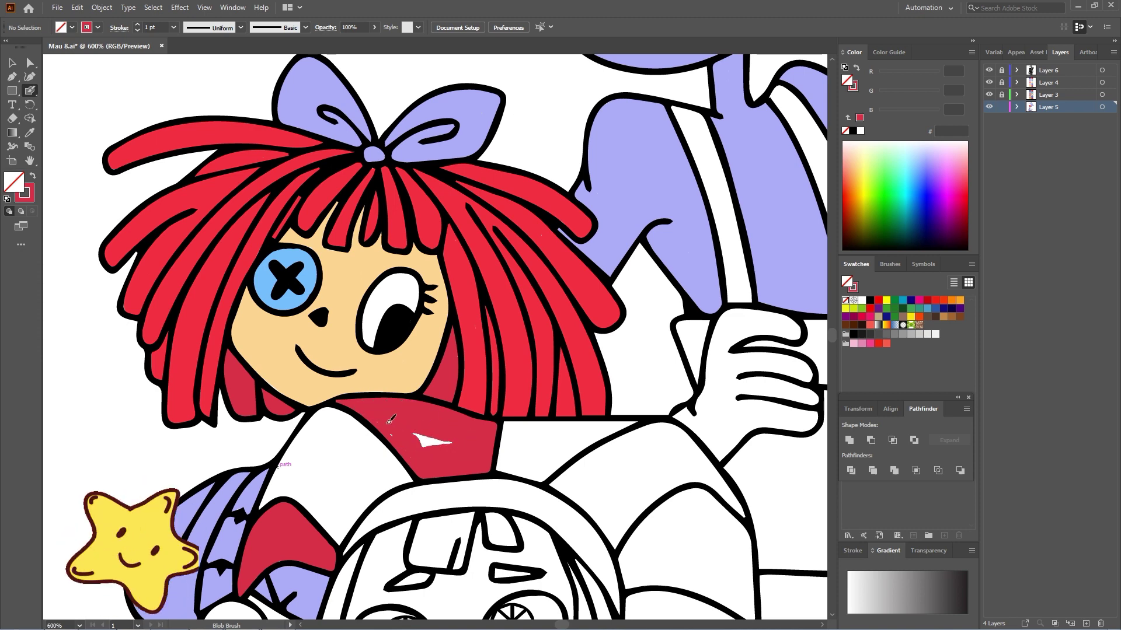
drag(621, 492, 486, 488)
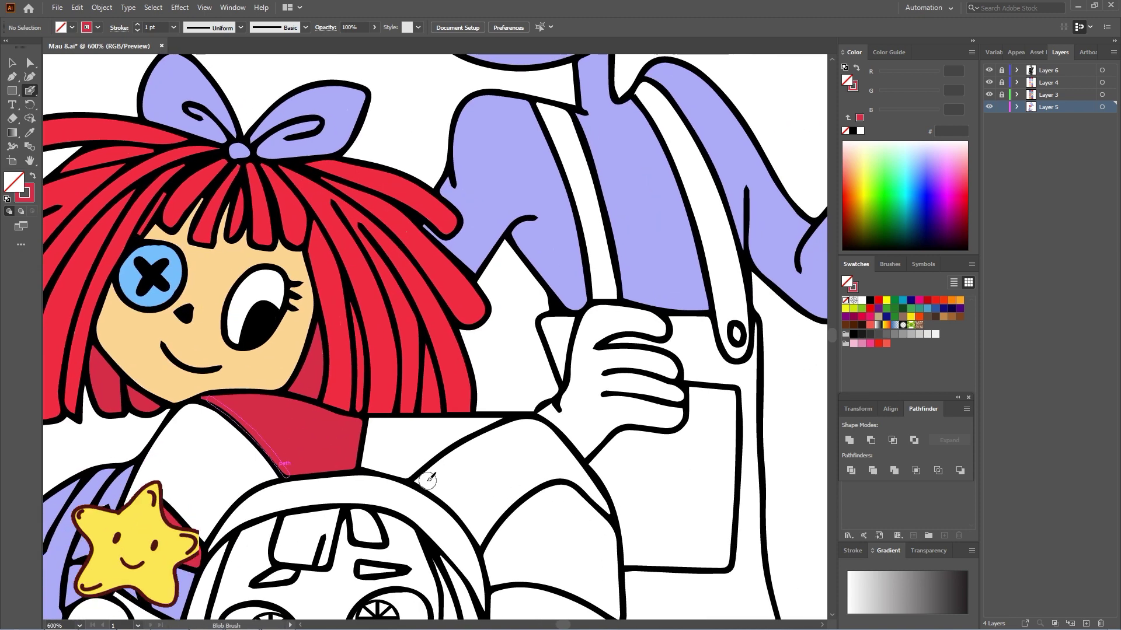
mouse_move(420, 480)
mouse_down()
mouse_move(518, 427)
mouse_move(438, 481)
mouse_move(479, 525)
mouse_move(569, 472)
mouse_move(548, 432)
mouse_move(478, 462)
mouse_move(483, 512)
mouse_move(537, 453)
mouse_move(493, 503)
mouse_up()
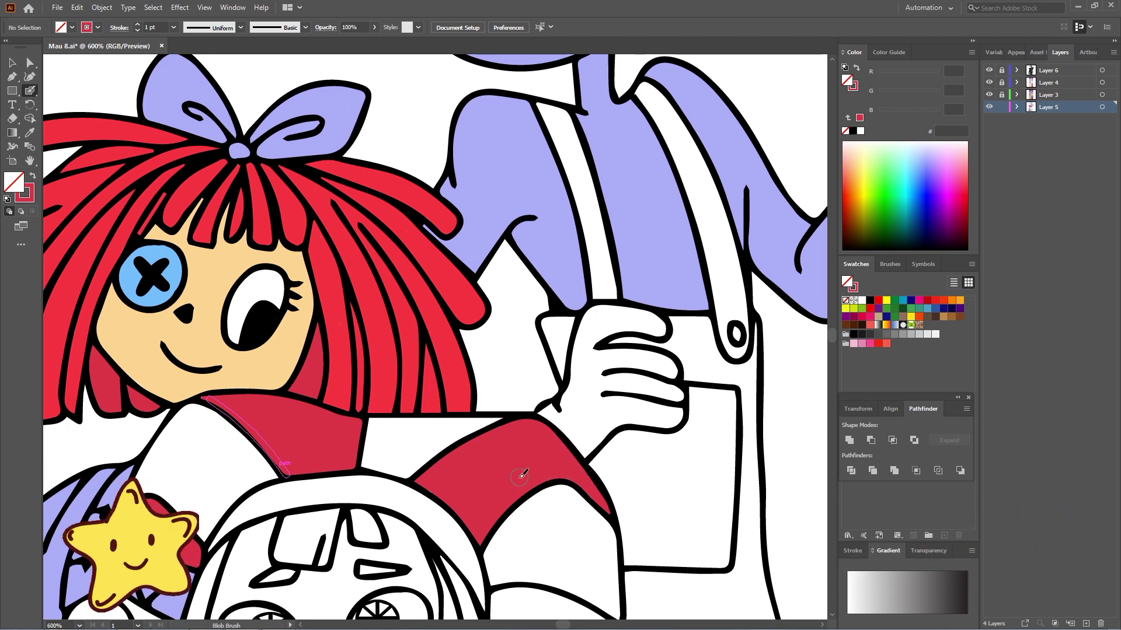
Fill alternating segments of the jester's pinwheel pupils and the stripe on the puffed sleeve below the pompom crimson.
drag(414, 581, 479, 416)
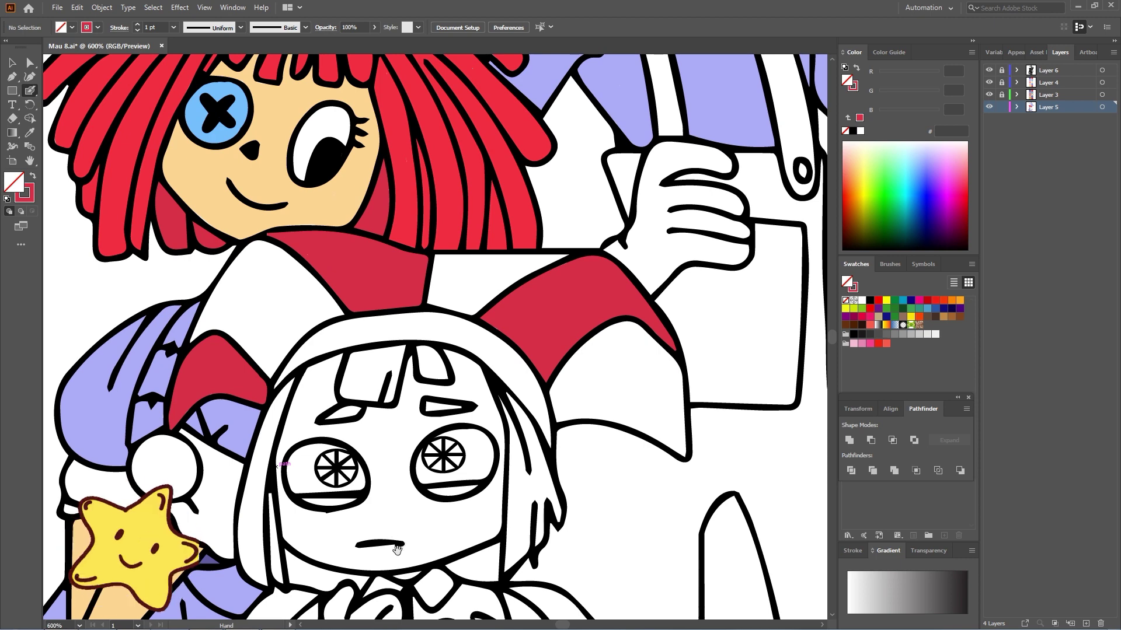
mouse_move(397, 551)
mouse_down()
mouse_move(400, 569)
mouse_move(408, 399)
mouse_up()
key(ctrl+plus)
key(ctrl+plus)
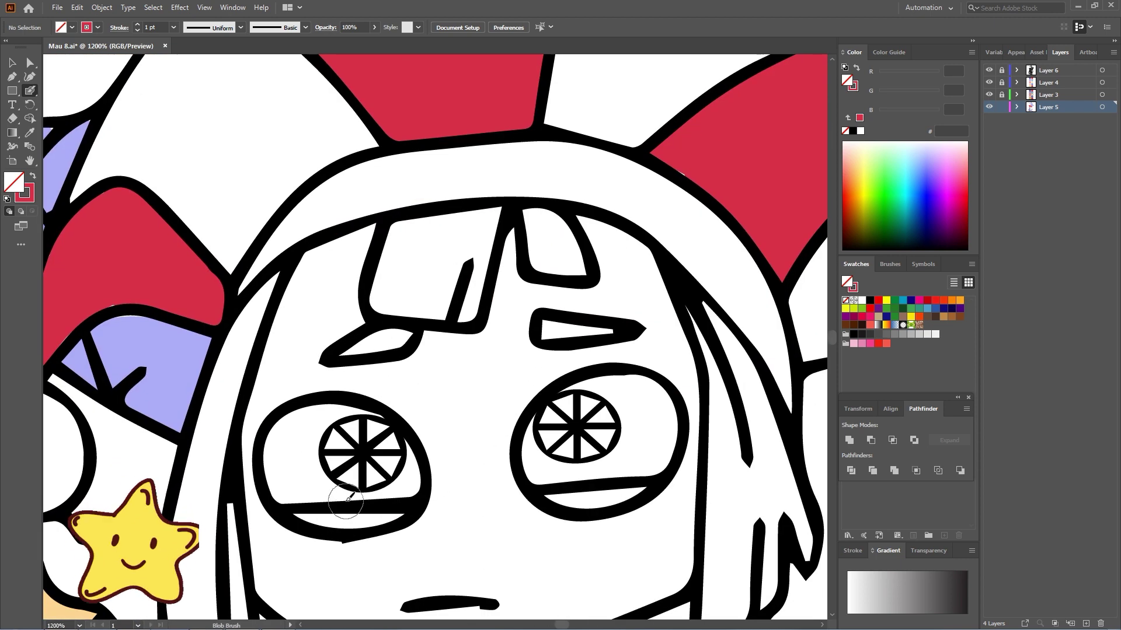
scroll(347, 498, up, 1)
scroll(362, 485, down, 8)
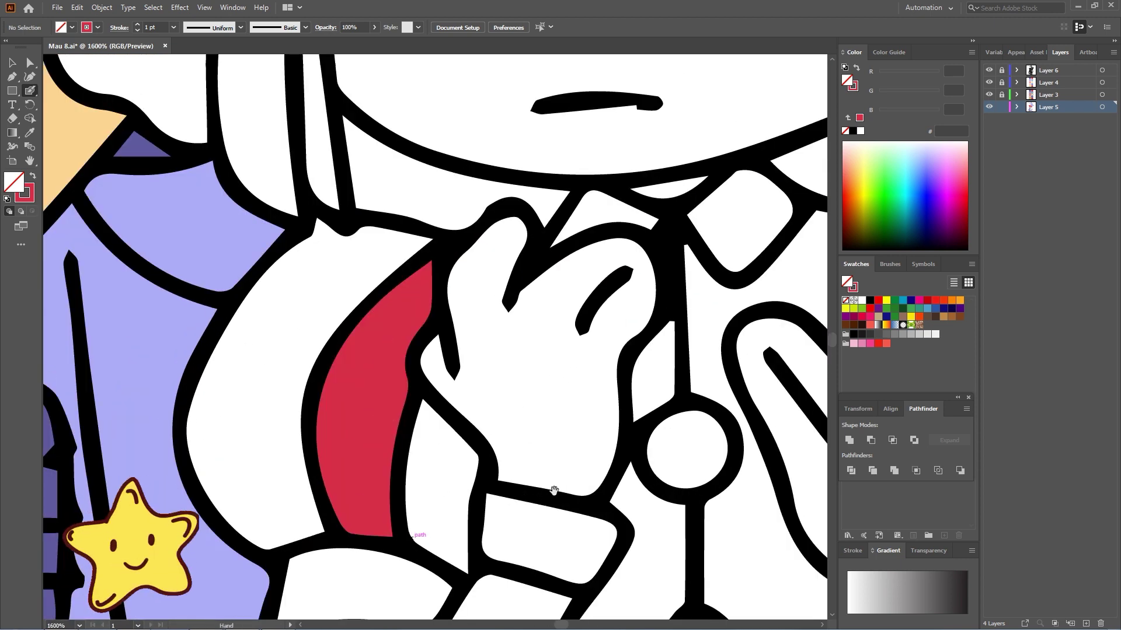
Fill the jester's glove beside the striped sleeve crimson, from the fingers down to the wrist cuff.
drag(528, 490, 399, 510)
mouse_move(316, 355)
mouse_down()
mouse_move(376, 488)
mouse_move(461, 502)
mouse_up()
mouse_move(321, 306)
mouse_down()
mouse_move(339, 359)
mouse_move(382, 298)
mouse_move(513, 283)
mouse_move(464, 487)
mouse_up()
mouse_move(460, 443)
mouse_down()
mouse_move(437, 393)
mouse_move(482, 318)
mouse_move(382, 350)
mouse_move(348, 383)
mouse_move(401, 426)
mouse_up()
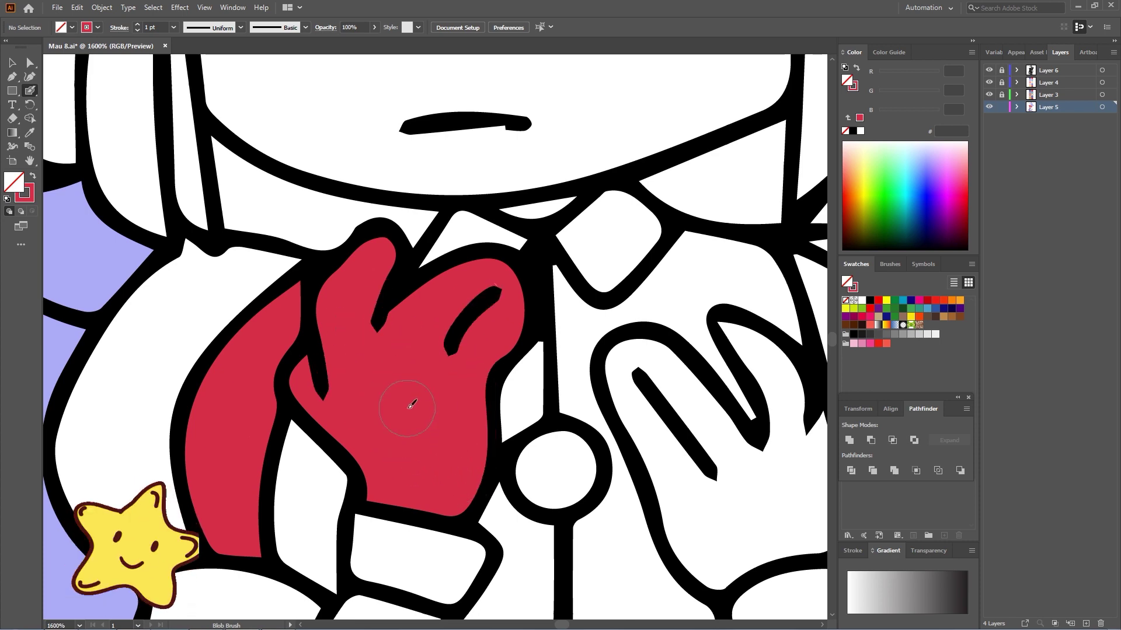
Fill the upper chest of the jester's suit crimson, between the collar, the button and the white glove.
drag(602, 353, 415, 385)
mouse_move(367, 296)
mouse_down()
mouse_move(378, 443)
mouse_move(422, 463)
mouse_up()
mouse_move(385, 327)
mouse_down()
mouse_move(435, 342)
mouse_move(499, 266)
mouse_move(575, 287)
mouse_move(612, 375)
mouse_move(553, 329)
mouse_move(505, 345)
mouse_move(566, 448)
mouse_up()
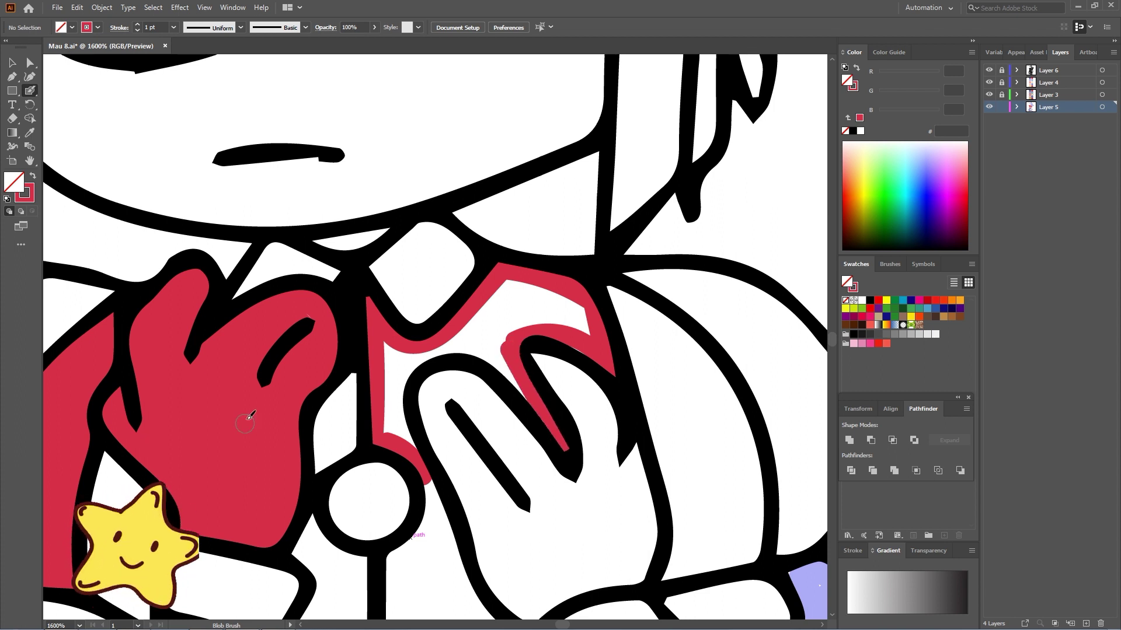
mouse_move(486, 350)
mouse_down()
mouse_move(412, 435)
mouse_move(390, 417)
mouse_move(392, 341)
mouse_move(516, 280)
mouse_move(586, 315)
mouse_move(541, 307)
mouse_up()
Fill the lower half-panel of the jester's suit crimson, from the upper button down to the pointed hem.
drag(428, 558, 427, 332)
mouse_move(432, 260)
mouse_down()
mouse_move(412, 319)
mouse_move(395, 331)
mouse_up()
drag(418, 408, 421, 327)
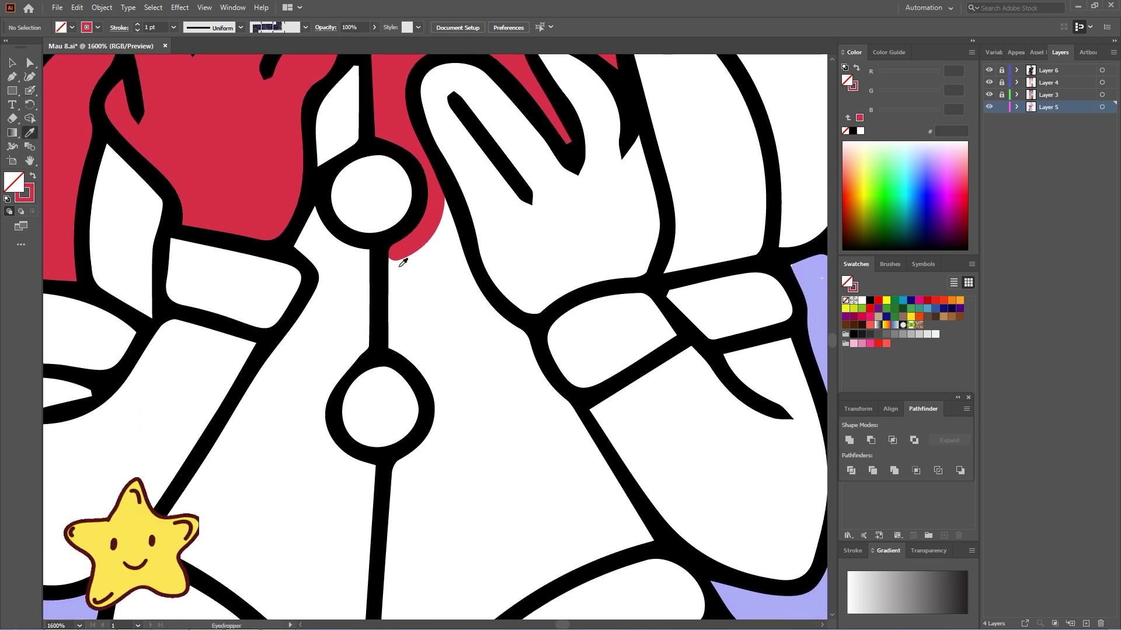
drag(403, 256, 411, 350)
mouse_move(438, 199)
mouse_down()
mouse_move(467, 280)
mouse_move(585, 458)
mouse_up()
mouse_move(586, 507)
mouse_down()
mouse_move(565, 471)
mouse_move(564, 425)
mouse_up()
drag(570, 390, 615, 456)
drag(481, 499, 508, 396)
drag(627, 346, 411, 489)
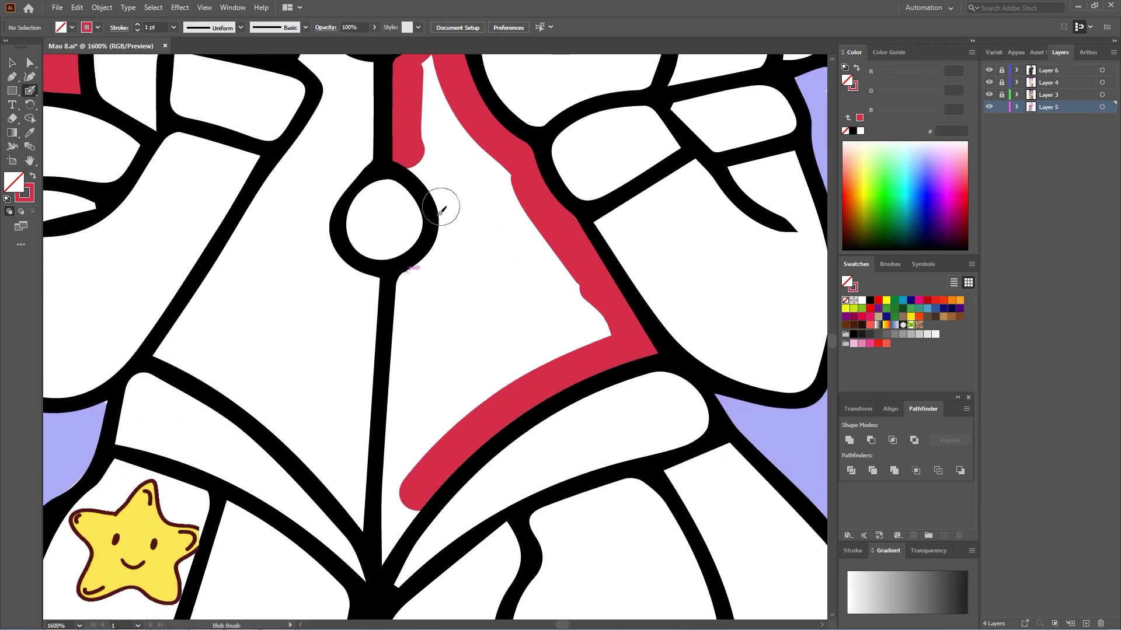
mouse_move(424, 146)
mouse_down()
mouse_move(459, 192)
mouse_move(405, 317)
mouse_move(393, 500)
mouse_move(445, 425)
mouse_move(581, 345)
mouse_move(502, 358)
mouse_move(573, 318)
mouse_move(438, 338)
mouse_move(473, 288)
mouse_move(531, 258)
mouse_up()
drag(496, 280, 474, 455)
mouse_move(444, 442)
mouse_down()
mouse_move(478, 350)
mouse_move(410, 249)
mouse_up()
Fill the outer band of the jester's puffed sleeve on the white-gloved side crimson.
key(space)
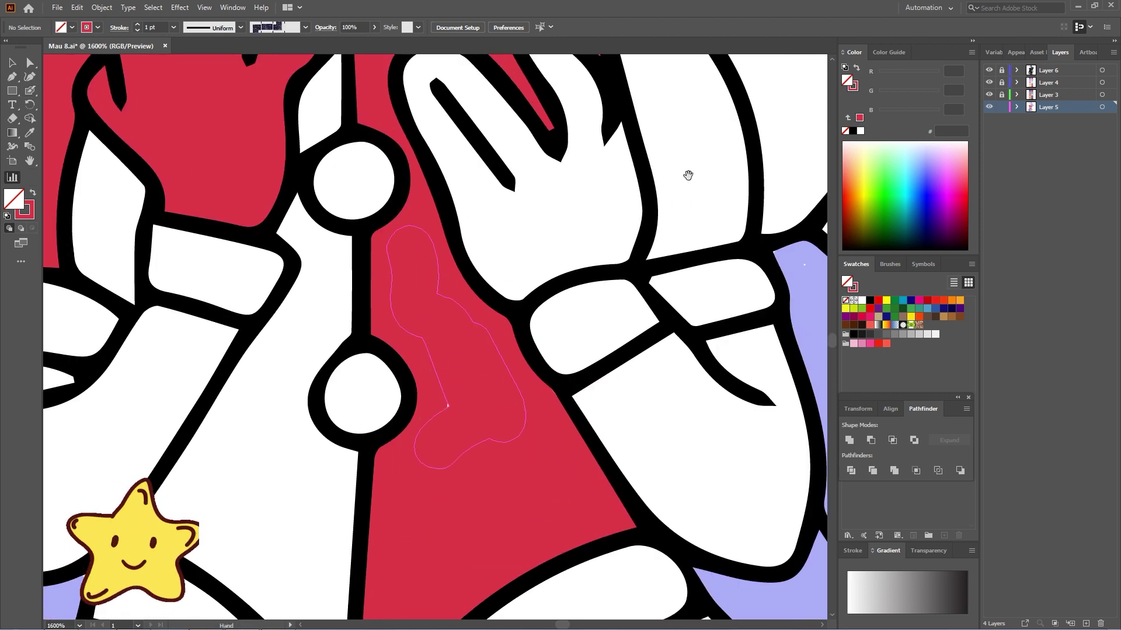
drag(688, 175, 529, 419)
key(space)
drag(429, 230, 561, 251)
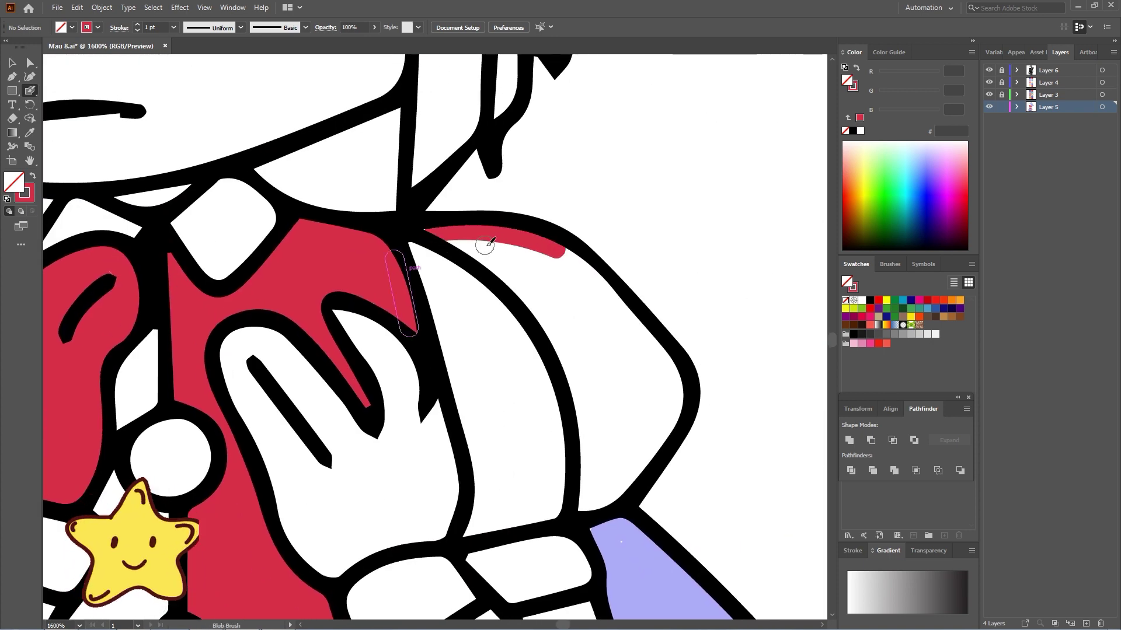
mouse_move(454, 238)
mouse_down()
mouse_move(537, 298)
mouse_move(565, 348)
mouse_move(596, 503)
mouse_move(650, 453)
mouse_move(673, 366)
mouse_up()
mouse_move(564, 258)
mouse_down()
mouse_move(593, 276)
mouse_move(661, 360)
mouse_up()
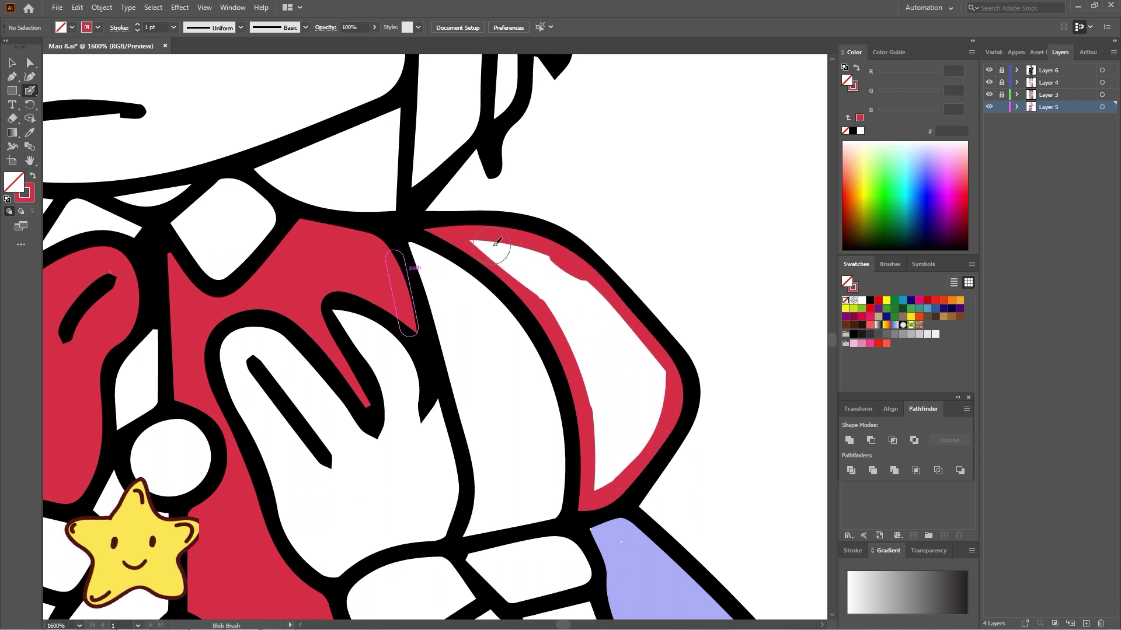
mouse_move(496, 242)
mouse_down()
mouse_move(593, 353)
mouse_move(626, 440)
mouse_move(609, 321)
mouse_move(625, 373)
mouse_up()
drag(573, 454, 619, 273)
Sample the skirt's lavender and touch up the skirt just below the jester's crimson sleeve band.
key(i)
click(671, 382)
key(shift+b)
key(shift+x)
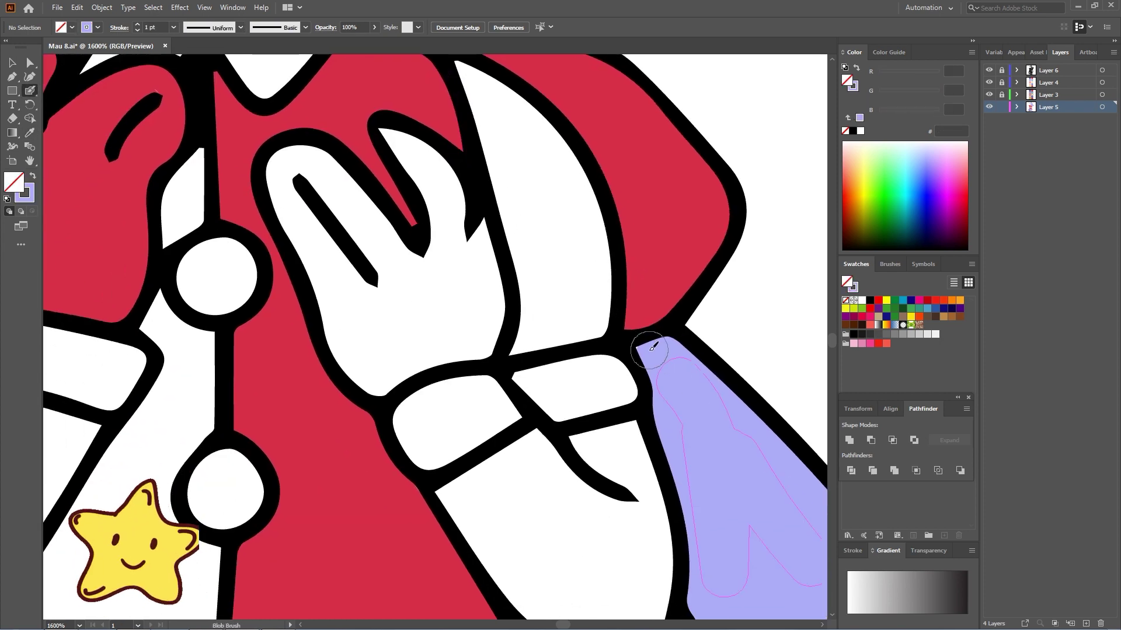
scroll(393, 515, down, 5)
scroll(368, 358, right, 8)
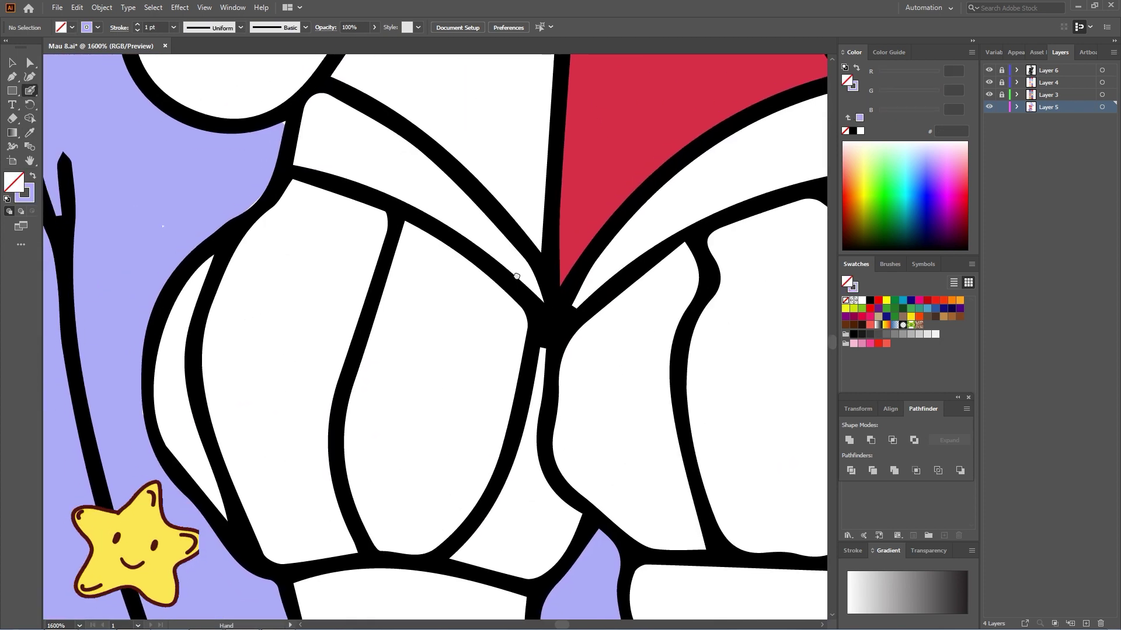
key(ctrl+z)
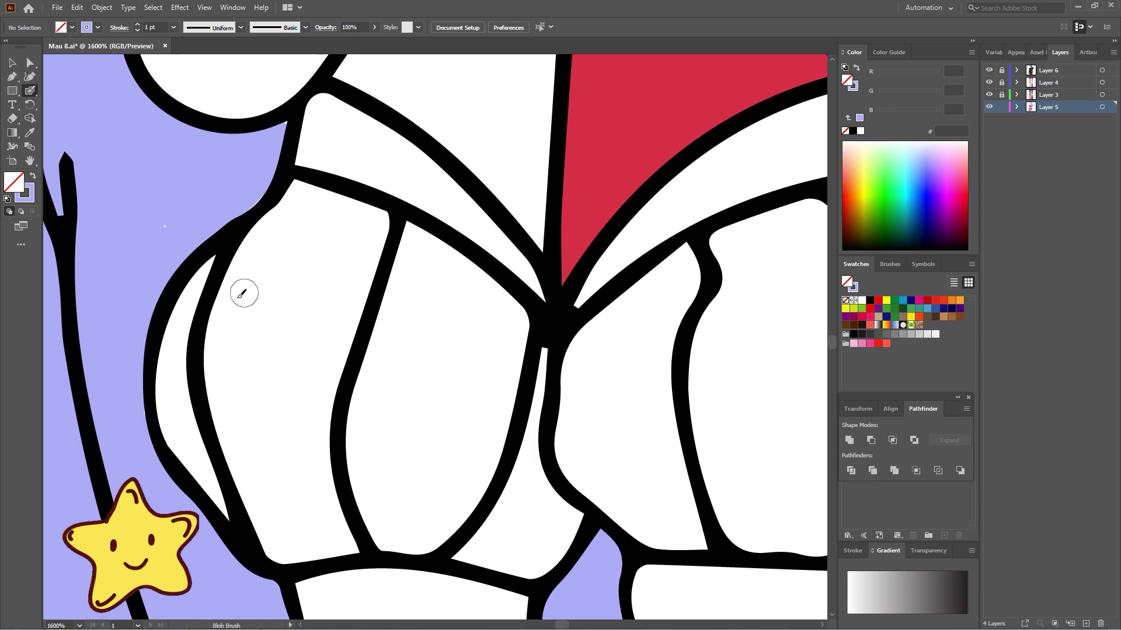
Sample the suit's crimson and fill the narrow side strip and the inner panel of the jester's first puffed short leg.
key(i)
click(624, 140)
key(shift+b)
mouse_move(224, 254)
mouse_down()
mouse_move(187, 313)
mouse_move(182, 450)
mouse_up()
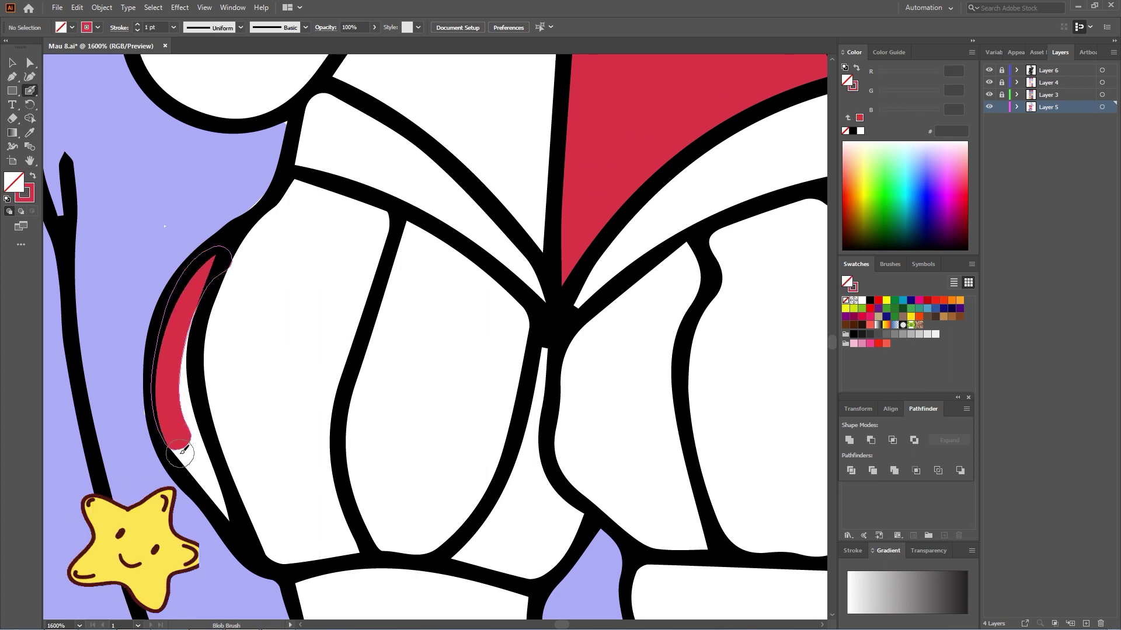
drag(187, 406, 196, 323)
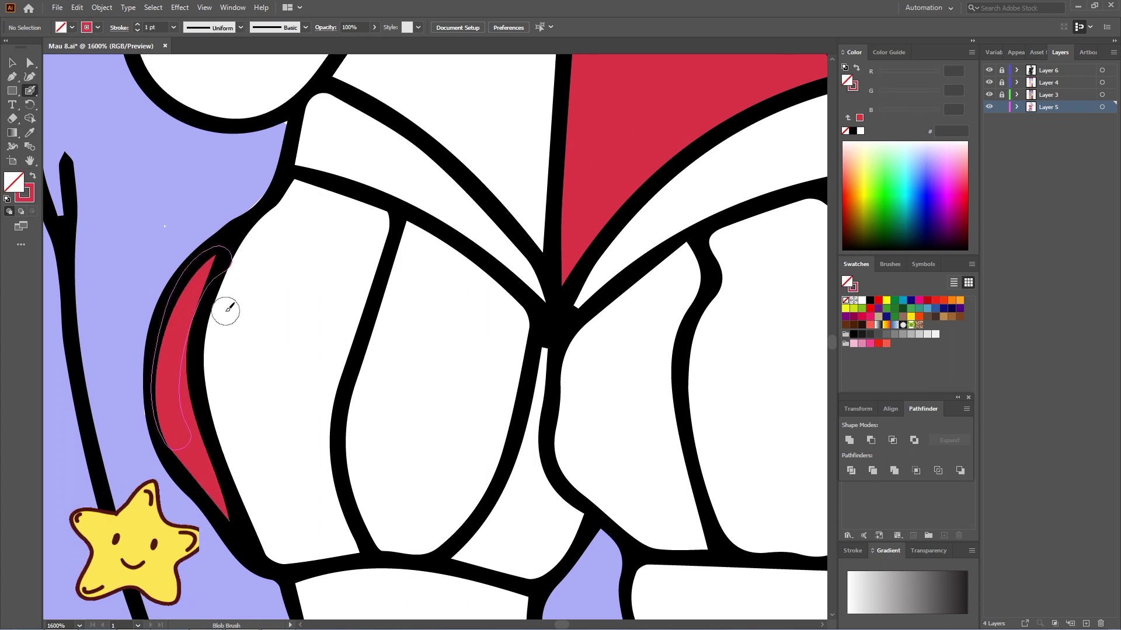
mouse_move(414, 228)
mouse_down()
mouse_move(359, 430)
mouse_move(376, 531)
mouse_move(412, 542)
mouse_move(474, 498)
mouse_up()
mouse_move(524, 317)
mouse_down()
mouse_move(440, 250)
mouse_move(515, 307)
mouse_move(429, 266)
mouse_move(379, 437)
mouse_move(424, 513)
mouse_move(437, 474)
mouse_move(480, 433)
mouse_move(428, 406)
mouse_move(406, 463)
mouse_move(423, 356)
mouse_move(479, 316)
mouse_move(472, 416)
mouse_up()
Fill the middle panel of the jester's other puffed short leg and the boot below it crimson, erasing any overspill.
drag(668, 419, 313, 403)
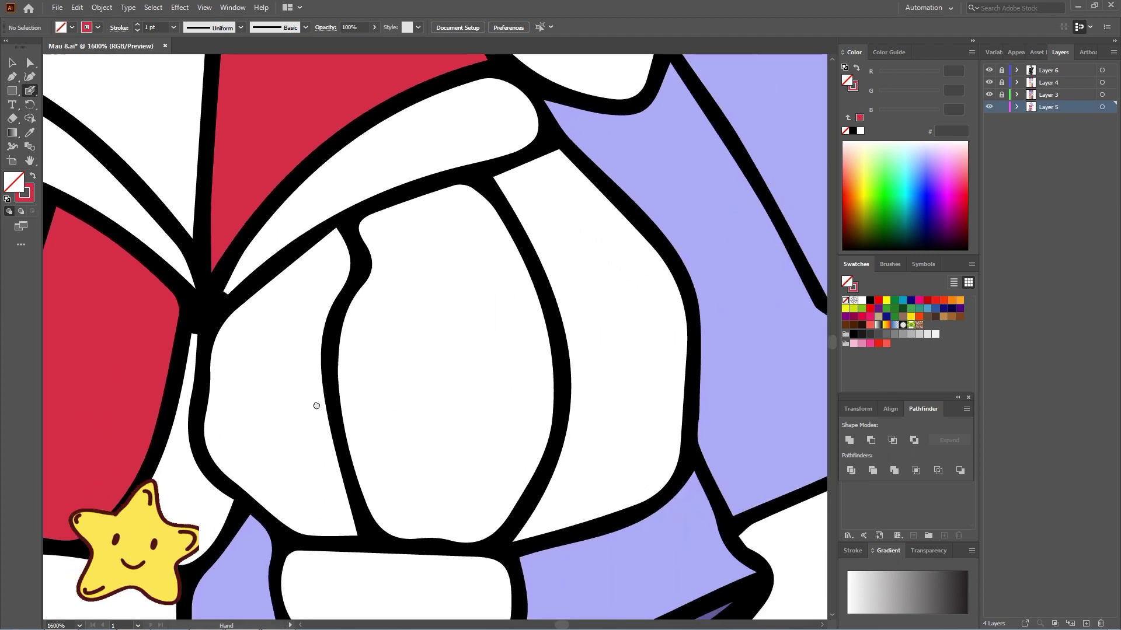
mouse_move(388, 232)
mouse_down()
mouse_move(370, 421)
mouse_move(387, 482)
mouse_move(503, 457)
mouse_move(518, 435)
mouse_move(503, 295)
mouse_move(470, 225)
mouse_move(432, 256)
mouse_move(443, 455)
mouse_move(509, 58)
mouse_up()
drag(380, 531, 500, 182)
mouse_move(465, 232)
mouse_down()
mouse_move(588, 246)
mouse_move(561, 277)
mouse_move(479, 266)
mouse_move(478, 384)
mouse_move(423, 419)
mouse_move(394, 416)
mouse_move(397, 439)
mouse_move(499, 524)
mouse_move(576, 549)
mouse_move(615, 520)
mouse_move(600, 282)
mouse_move(557, 282)
mouse_move(495, 419)
mouse_move(566, 492)
mouse_move(559, 338)
mouse_up()
key(shift+e)
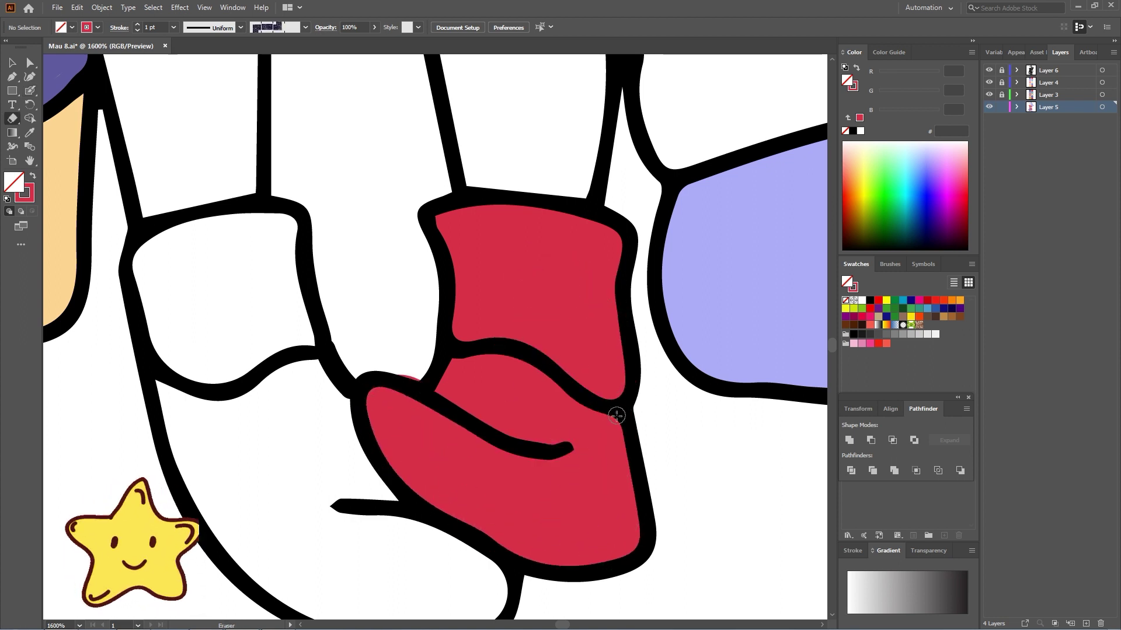
drag(536, 146, 535, 408)
Sample the blue palette square (537DE5) and fill the jester hat panel between the crimson centre panel and the pompom-side stripe.
key(ctrl+minus)
key(ctrl+minus)
key(ctrl+minus)
key(ctrl+minus)
key(ctrl+minus)
drag(475, 83, 510, 325)
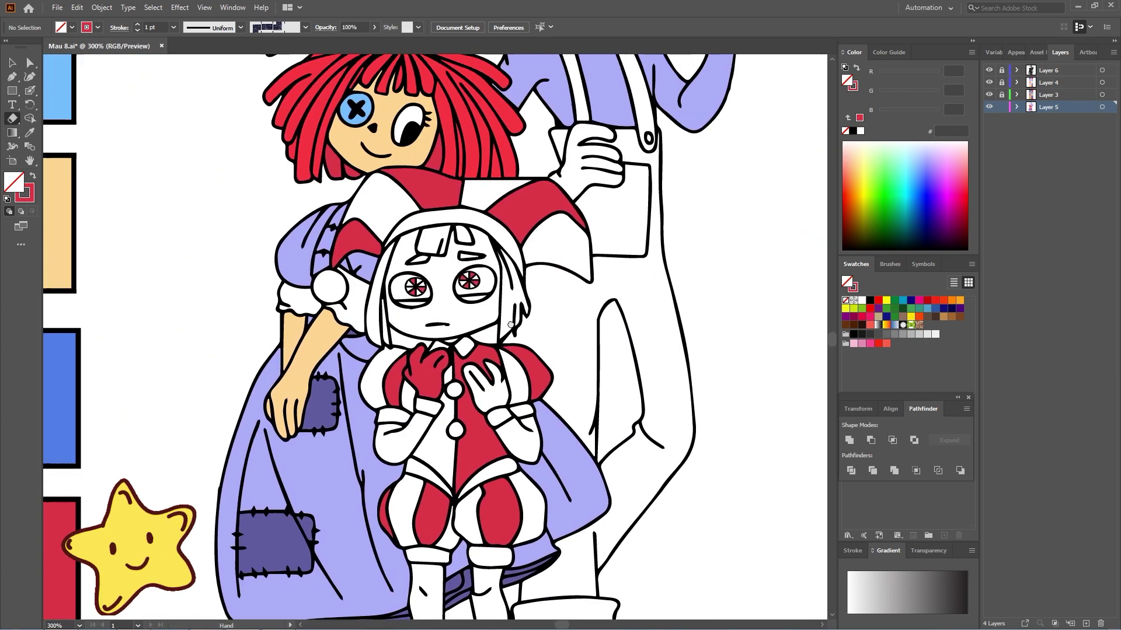
scroll(512, 325, down, 3)
key(i)
click(259, 398)
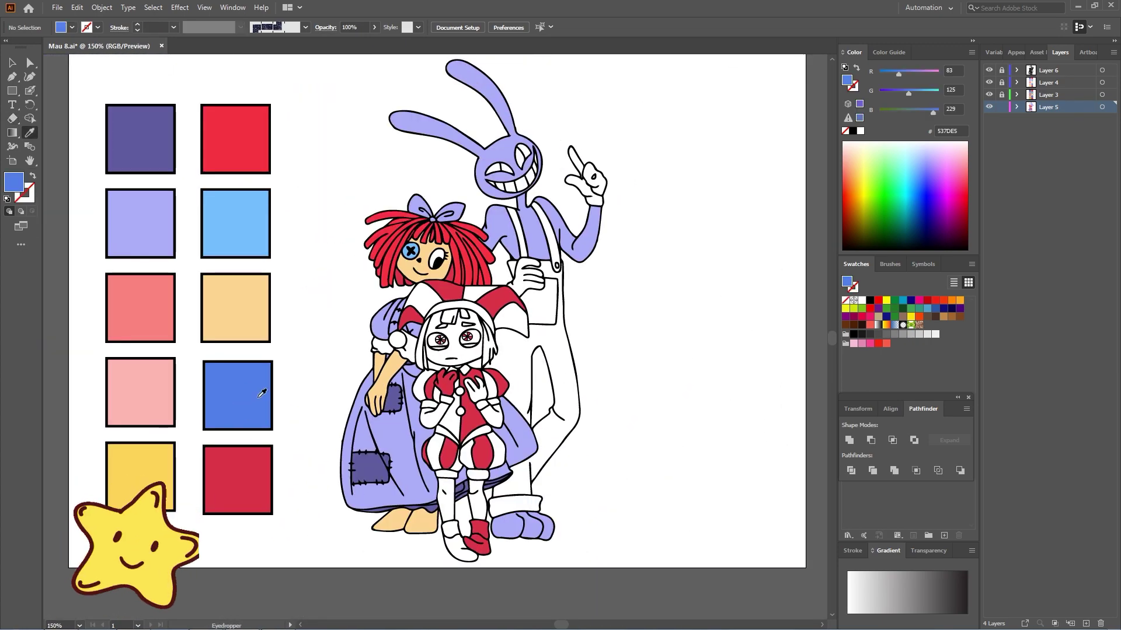
drag(434, 310, 416, 387)
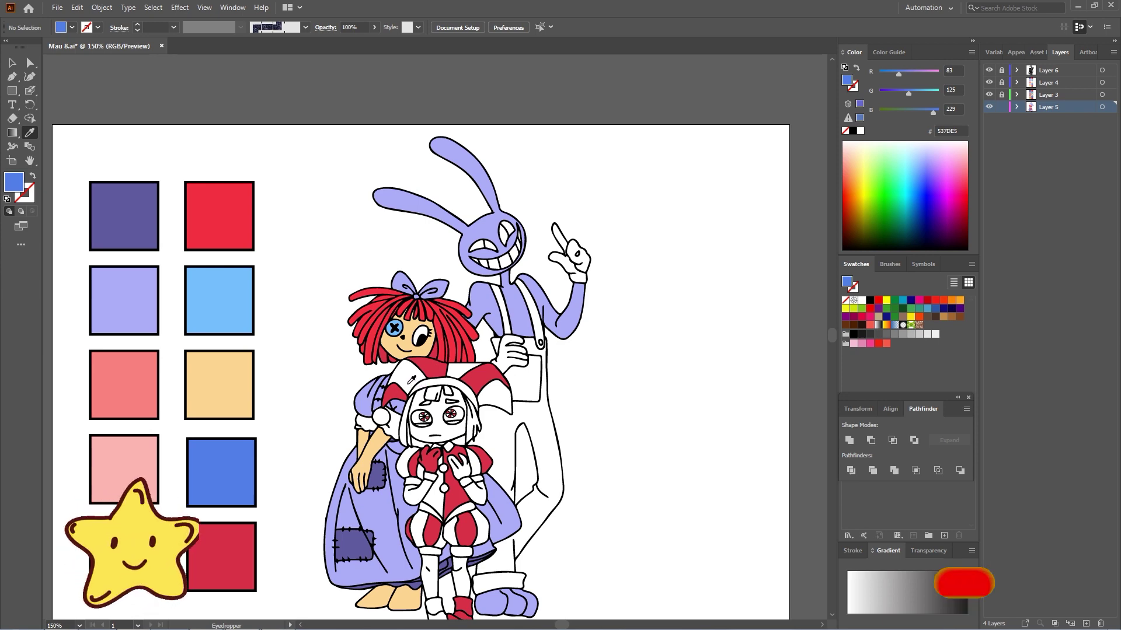
scroll(411, 381, up, 5)
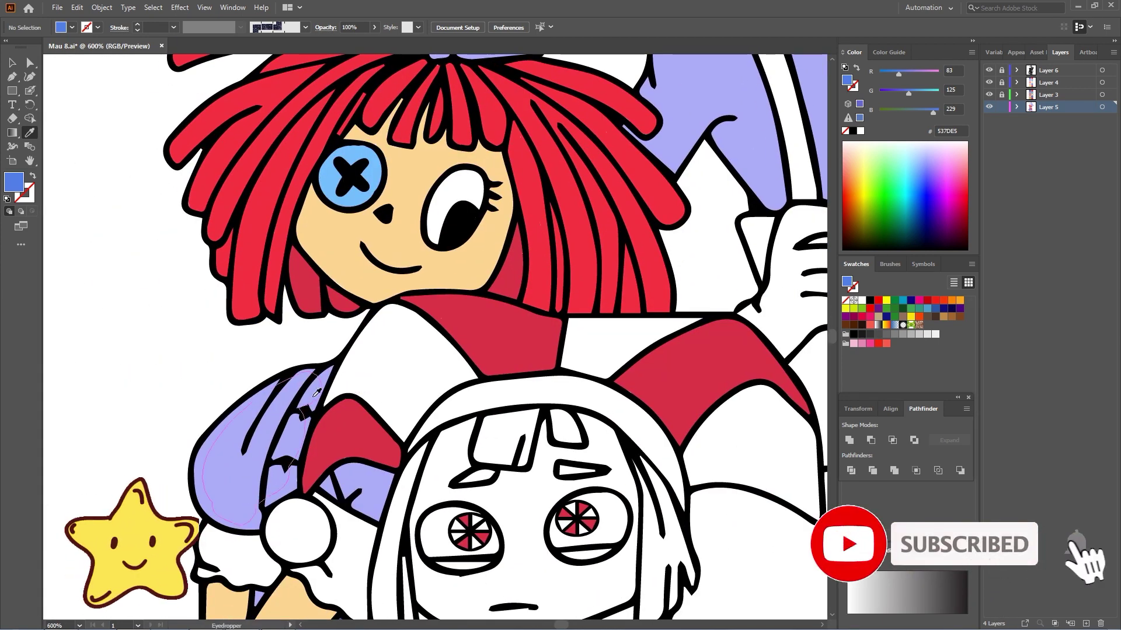
key(shift+b)
key(shift+x)
drag(328, 403, 387, 309)
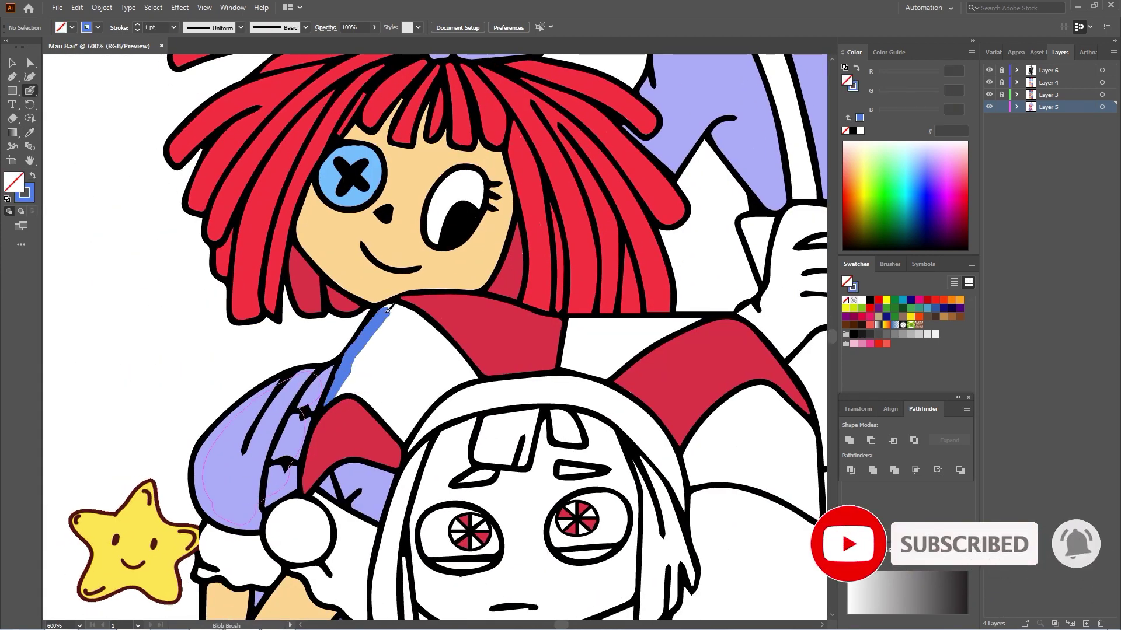
drag(407, 436, 418, 415)
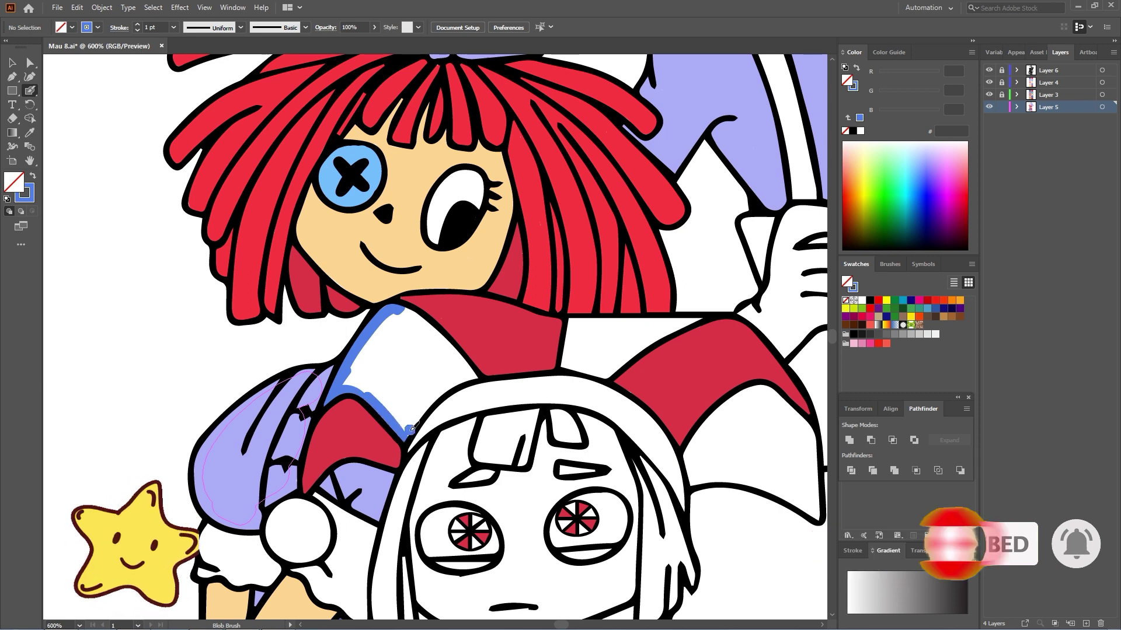
drag(401, 308, 419, 316)
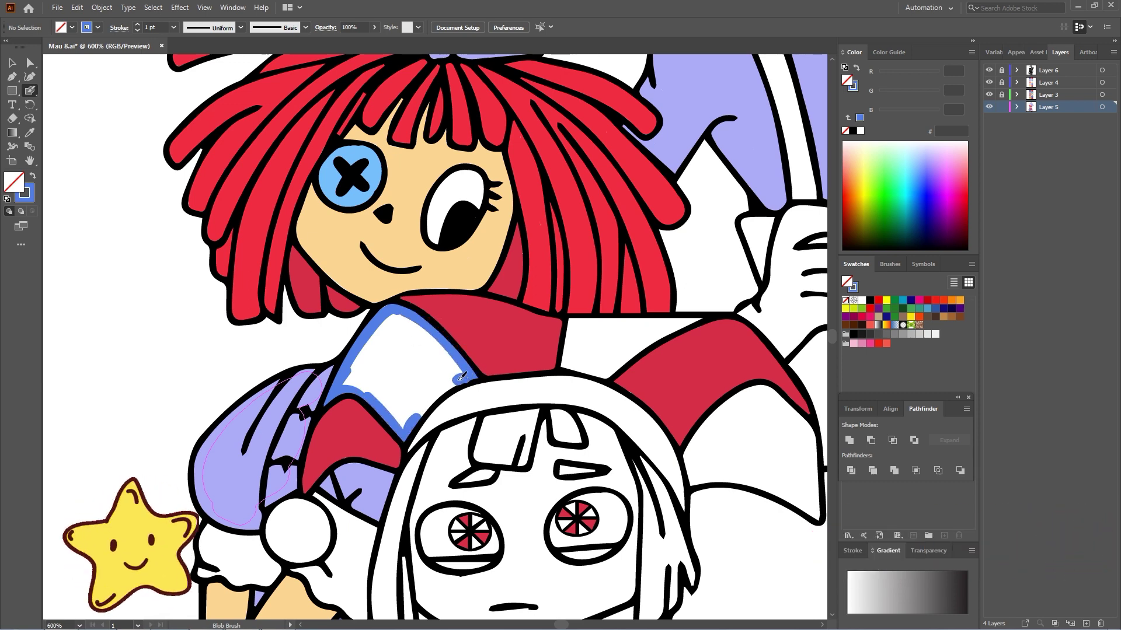
drag(356, 381, 386, 326)
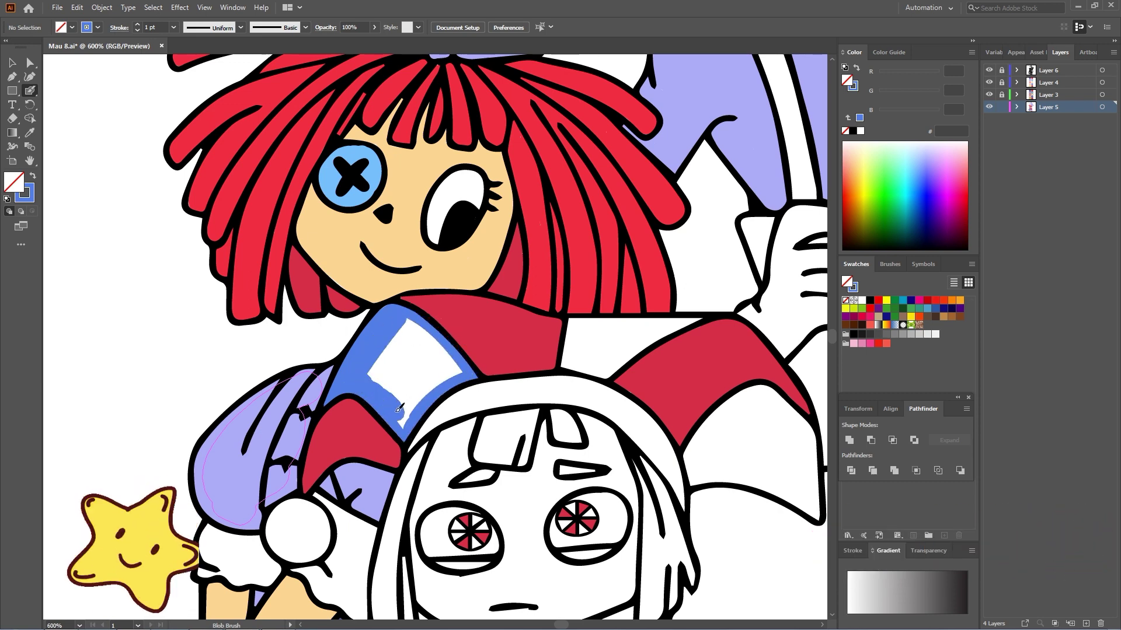
mouse_move(400, 409)
mouse_down()
mouse_move(446, 379)
mouse_move(424, 328)
mouse_move(369, 374)
mouse_move(442, 363)
mouse_move(407, 359)
mouse_up()
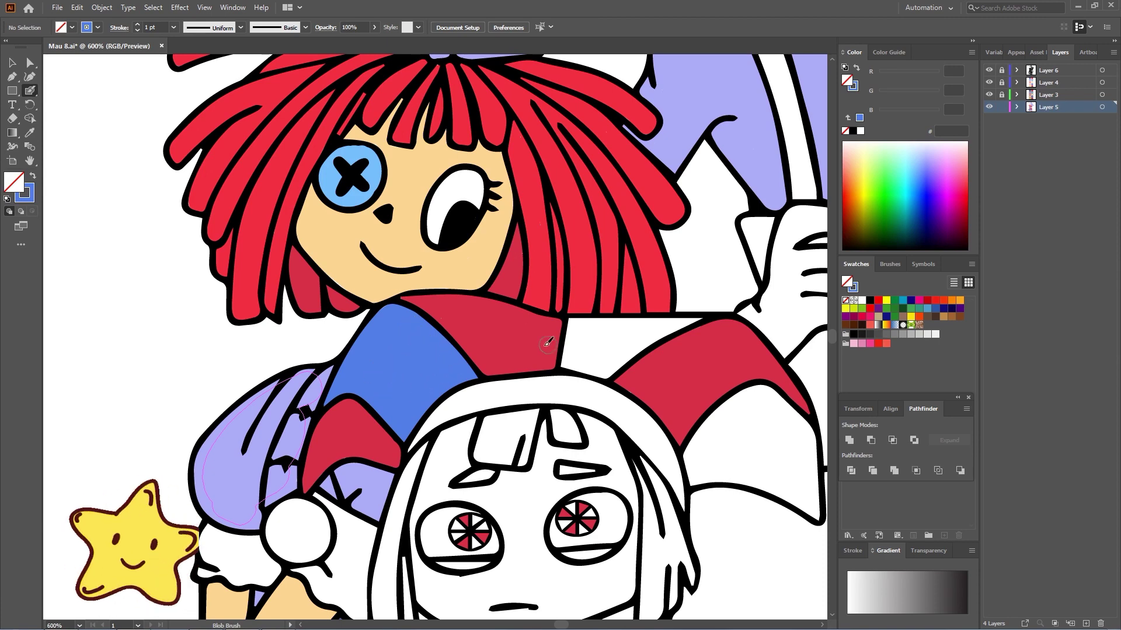
Fill the jester hat's top panel beside the crimson centre panel and the end panel on the rabbit's side blue.
scroll(547, 343, right, 3)
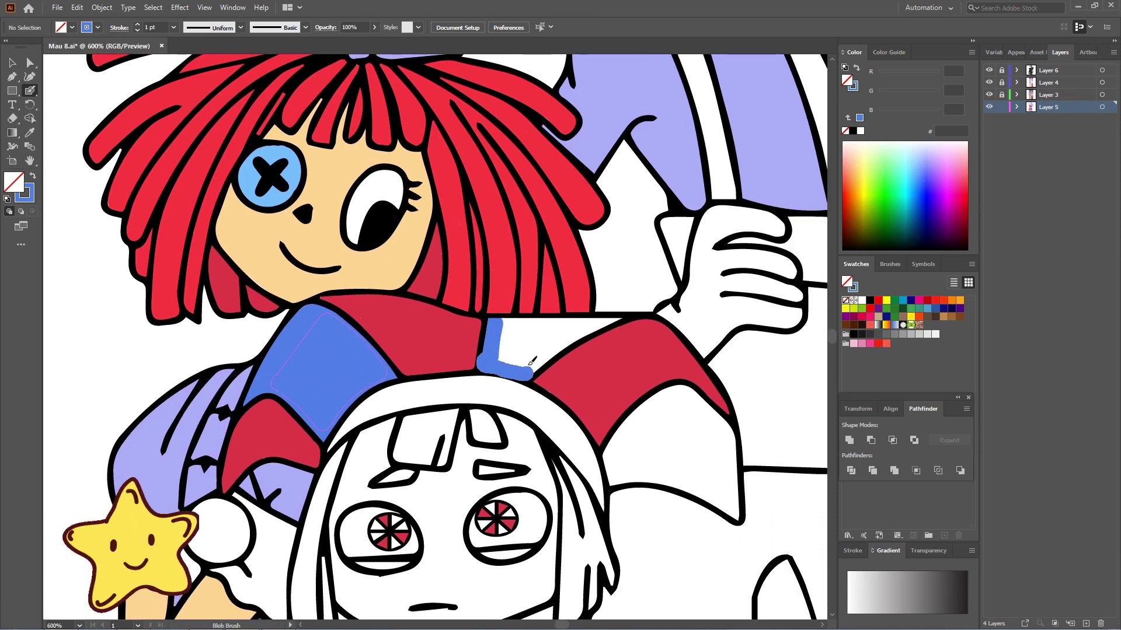
mouse_move(531, 361)
mouse_down()
mouse_move(625, 317)
mouse_move(520, 324)
mouse_move(508, 341)
mouse_move(559, 343)
mouse_up()
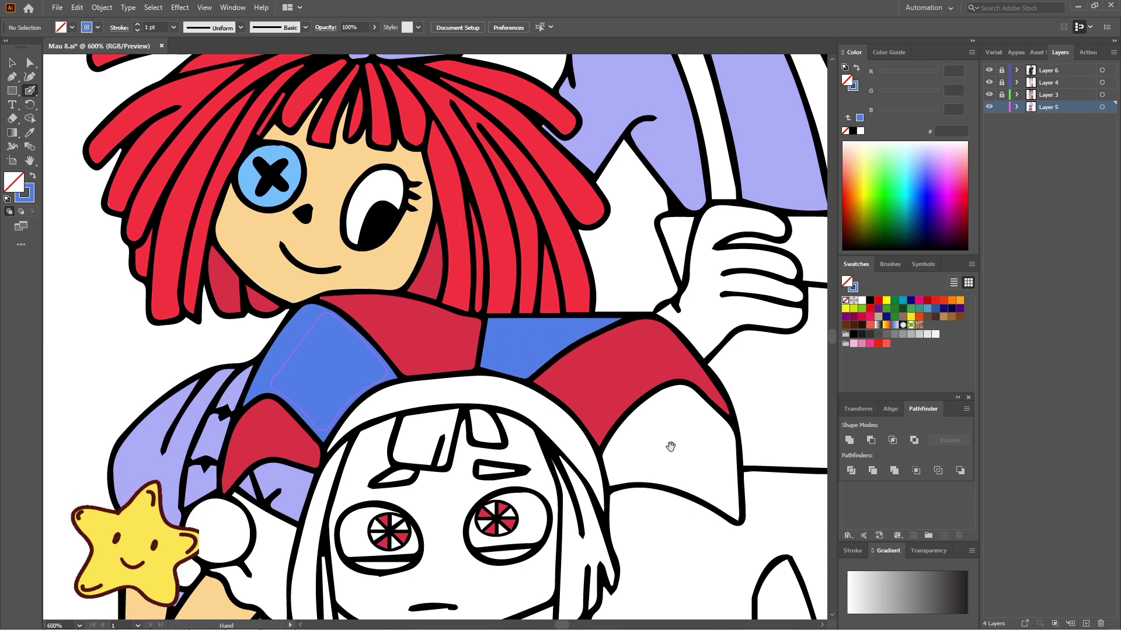
mouse_move(670, 446)
mouse_down()
mouse_move(506, 366)
mouse_move(511, 390)
mouse_move(538, 385)
mouse_move(625, 409)
mouse_up()
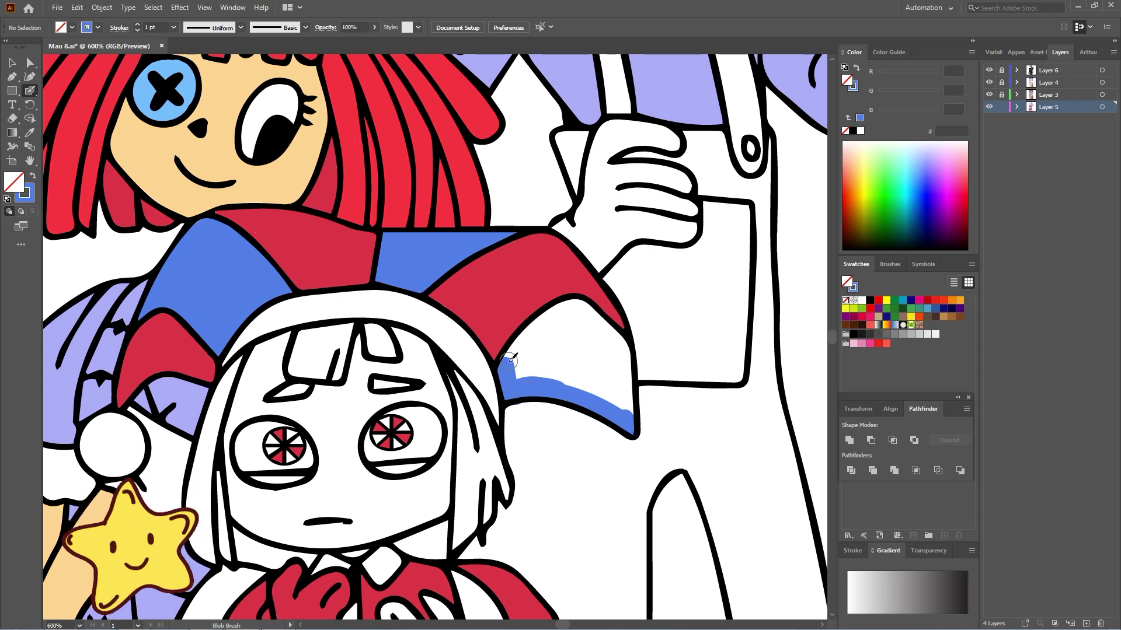
mouse_move(509, 359)
mouse_down()
mouse_move(580, 304)
mouse_move(577, 315)
mouse_move(620, 342)
mouse_move(624, 404)
mouse_up()
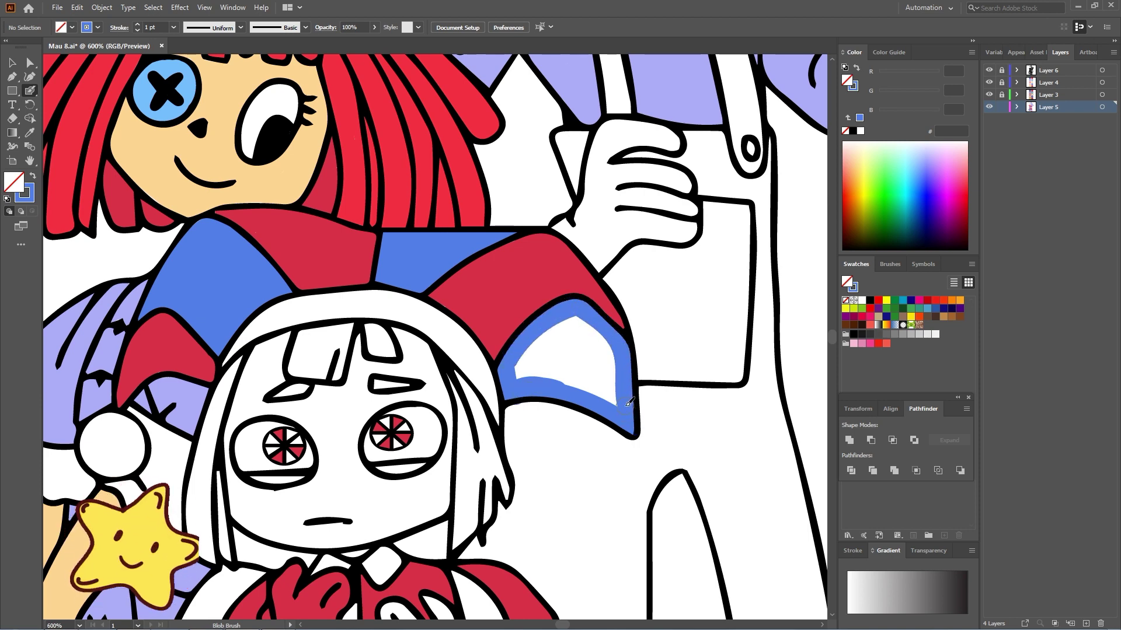
mouse_move(517, 377)
mouse_down()
mouse_move(566, 334)
mouse_move(530, 366)
mouse_move(609, 354)
mouse_move(578, 361)
mouse_up()
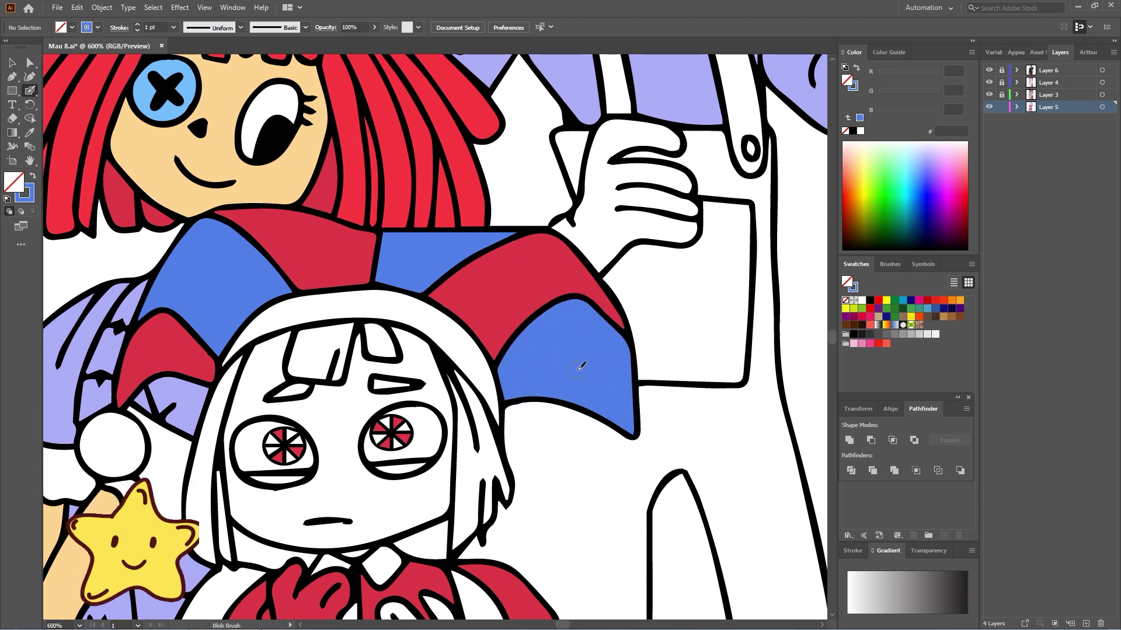
Fill the remaining wedges of both of the jester's irises in alternating blue and crimson.
drag(294, 432, 413, 404)
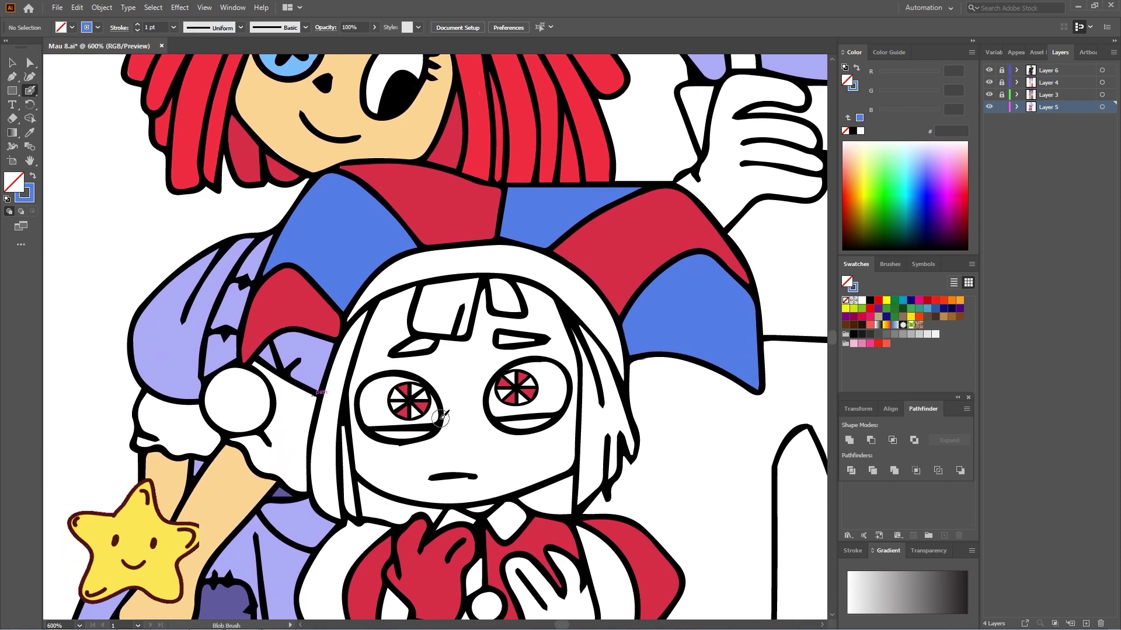
scroll(430, 417, up, 3)
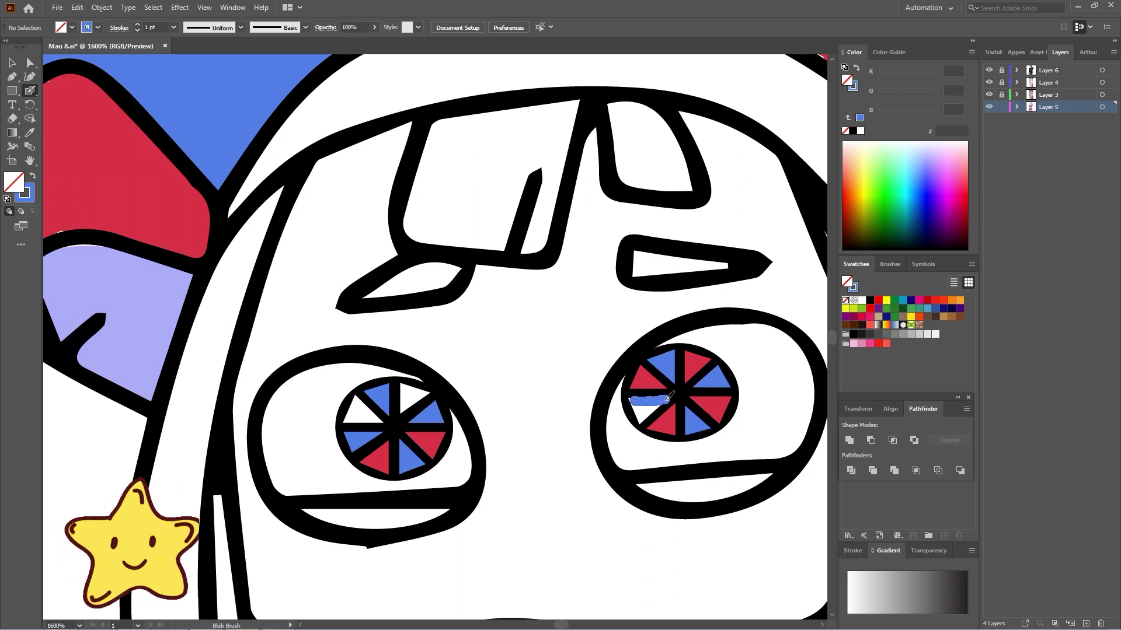
drag(376, 479, 382, 456)
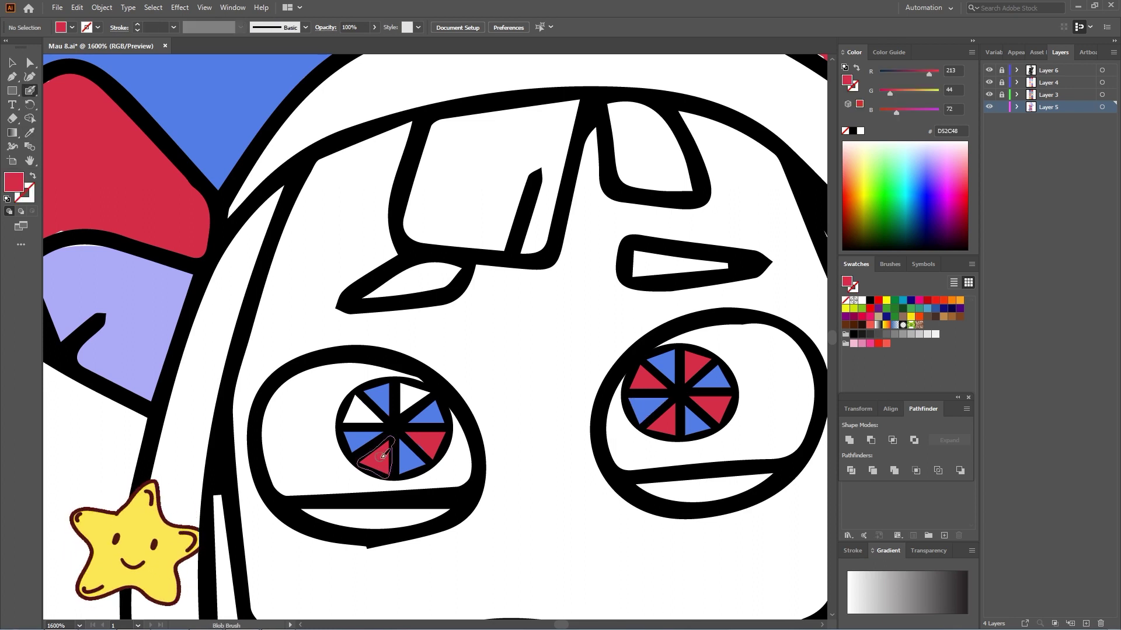
drag(357, 399, 358, 412)
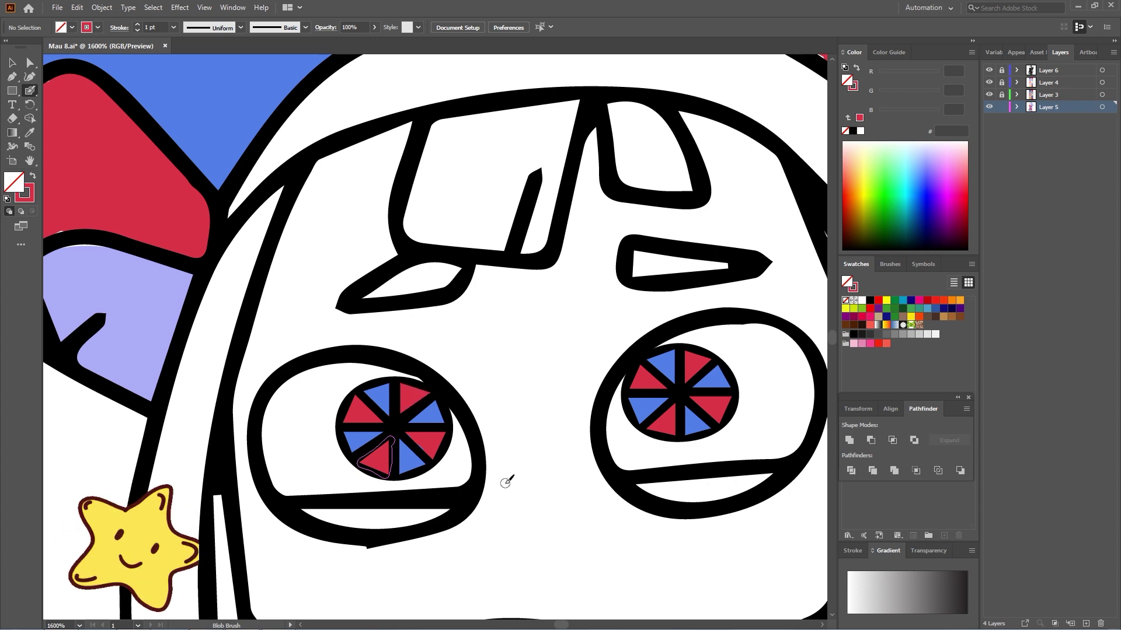
Sample the blue and fill the outer band and inner strip of the jester's puffed sleeve on the doll's side.
drag(545, 535, 571, 179)
key(i)
click(444, 116)
drag(258, 471, 306, 308)
key(shift+b)
mouse_move(312, 229)
mouse_down()
mouse_move(209, 375)
mouse_move(200, 456)
mouse_up()
mouse_move(241, 518)
mouse_down()
mouse_move(304, 525)
mouse_move(280, 450)
mouse_up()
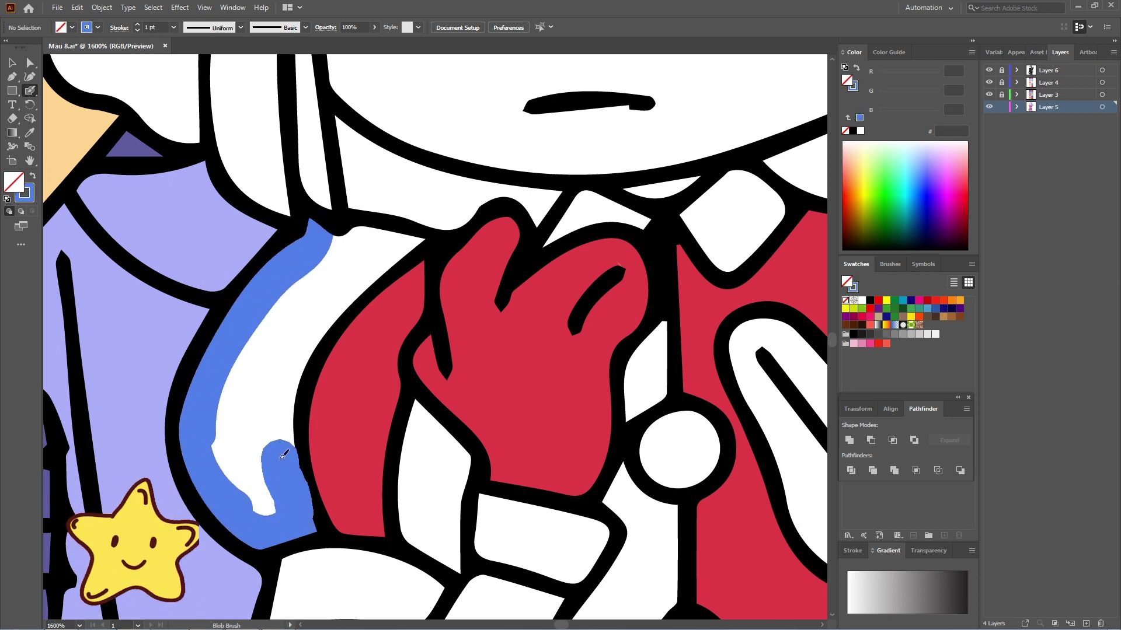
mouse_move(330, 258)
mouse_down()
mouse_move(412, 241)
mouse_move(348, 289)
mouse_move(298, 376)
mouse_move(283, 450)
mouse_up()
key(bracketright)
key(bracketright)
mouse_move(266, 507)
mouse_down()
mouse_move(295, 292)
mouse_move(263, 444)
mouse_up()
mouse_move(425, 404)
mouse_down()
mouse_move(415, 498)
mouse_move(458, 565)
mouse_move(460, 449)
mouse_move(455, 472)
mouse_up()
Start filling the jester's torso half beside the crimson glove blue, covering the areas around the two buttons.
scroll(456, 518, right, 6)
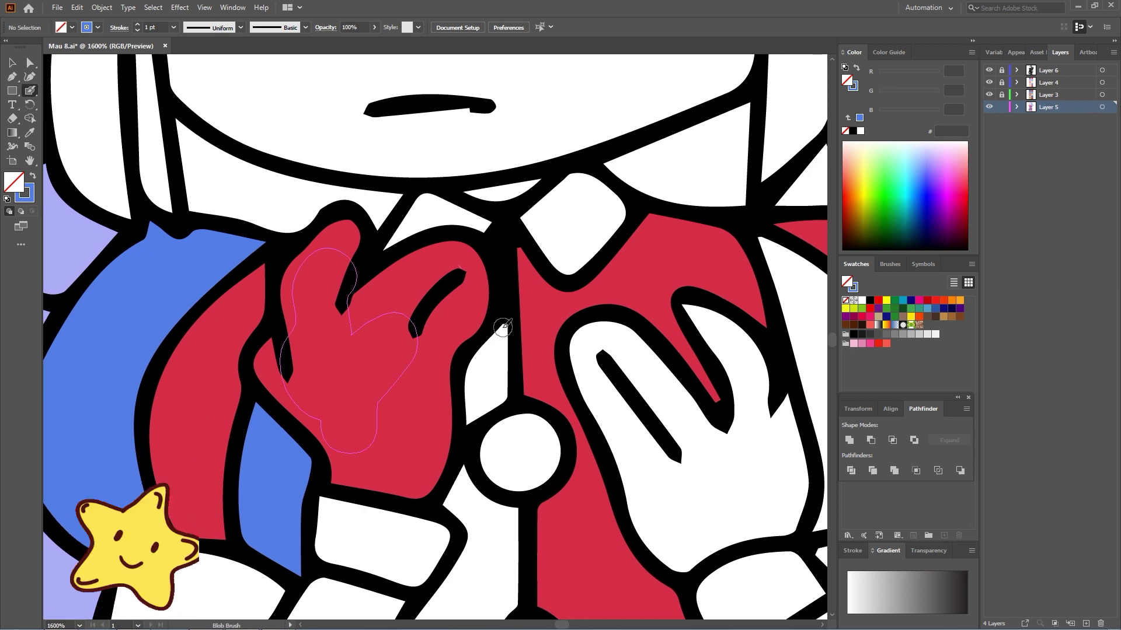
drag(502, 324, 467, 453)
scroll(477, 442, down, 7)
drag(493, 287, 480, 324)
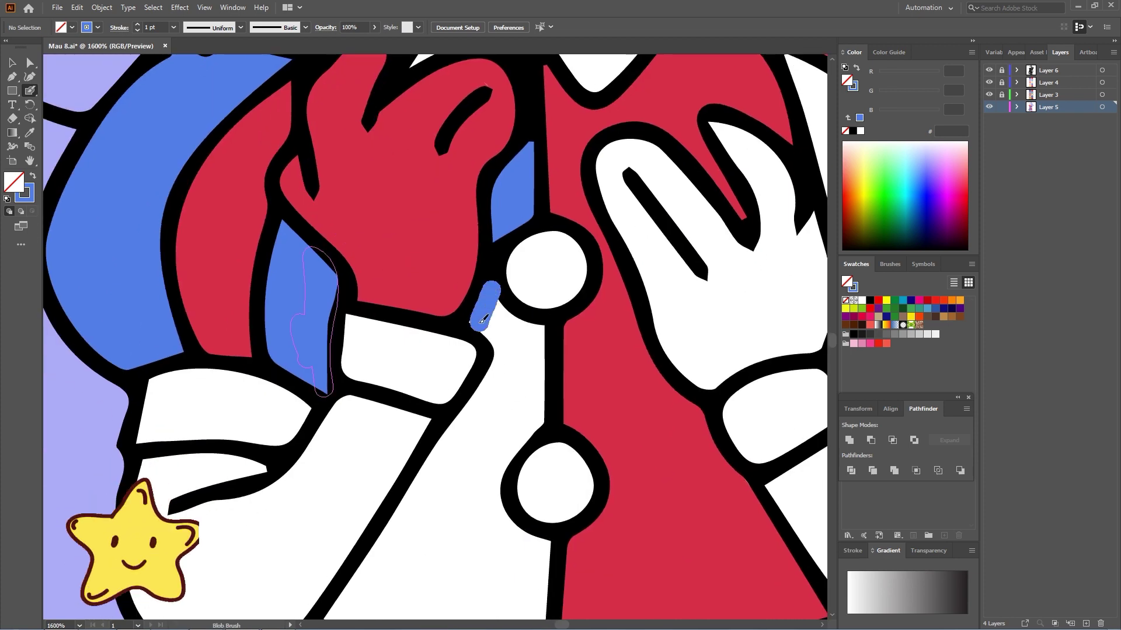
scroll(500, 304, down, 3)
mouse_move(484, 261)
mouse_down()
mouse_move(501, 270)
mouse_move(528, 359)
mouse_up()
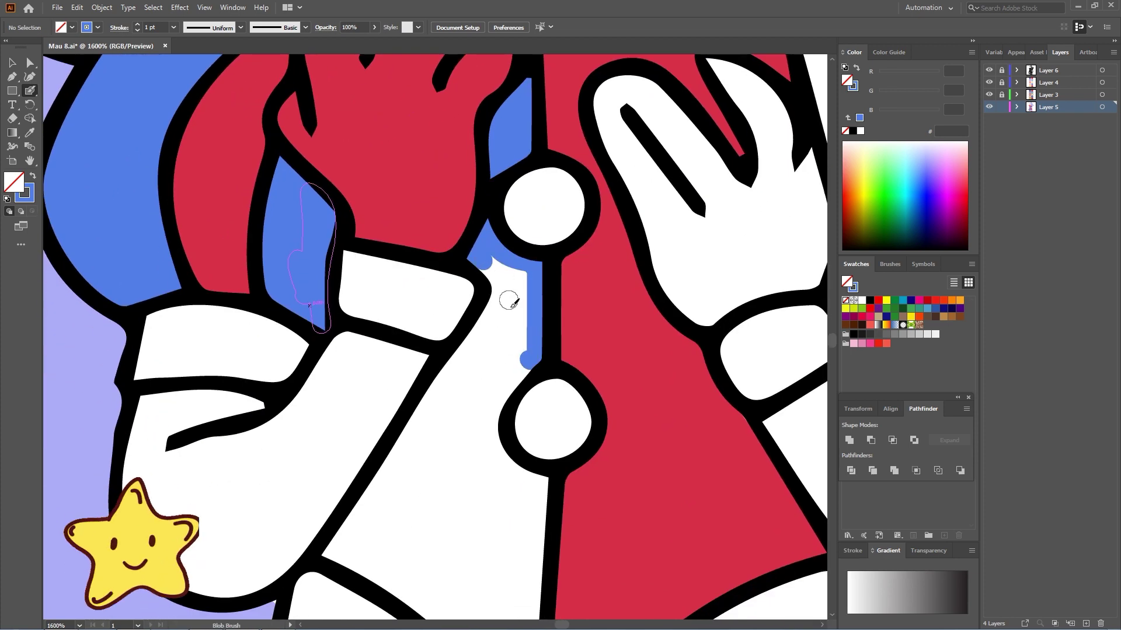
Fill the rest of the jester's torso half blue, from the lower button down to the waist trim.
scroll(508, 266, down, 3)
scroll(519, 245, left, 2)
drag(548, 223, 387, 474)
mouse_move(516, 245)
mouse_down()
mouse_move(564, 263)
mouse_move(538, 378)
mouse_move(556, 384)
mouse_up()
scroll(479, 413, down, 3)
scroll(479, 413, right, 2)
drag(528, 301, 527, 503)
mouse_move(356, 366)
mouse_down()
mouse_move(452, 421)
mouse_move(532, 528)
mouse_move(510, 470)
mouse_move(519, 337)
mouse_up()
mouse_move(484, 181)
mouse_down()
mouse_move(395, 362)
mouse_move(471, 238)
mouse_move(383, 395)
mouse_up()
scroll(401, 454, down, 2)
Sample the skirt's lavender and cover the small white gap in the skirt beside the jester's puffed shorts.
drag(401, 454, 460, 211)
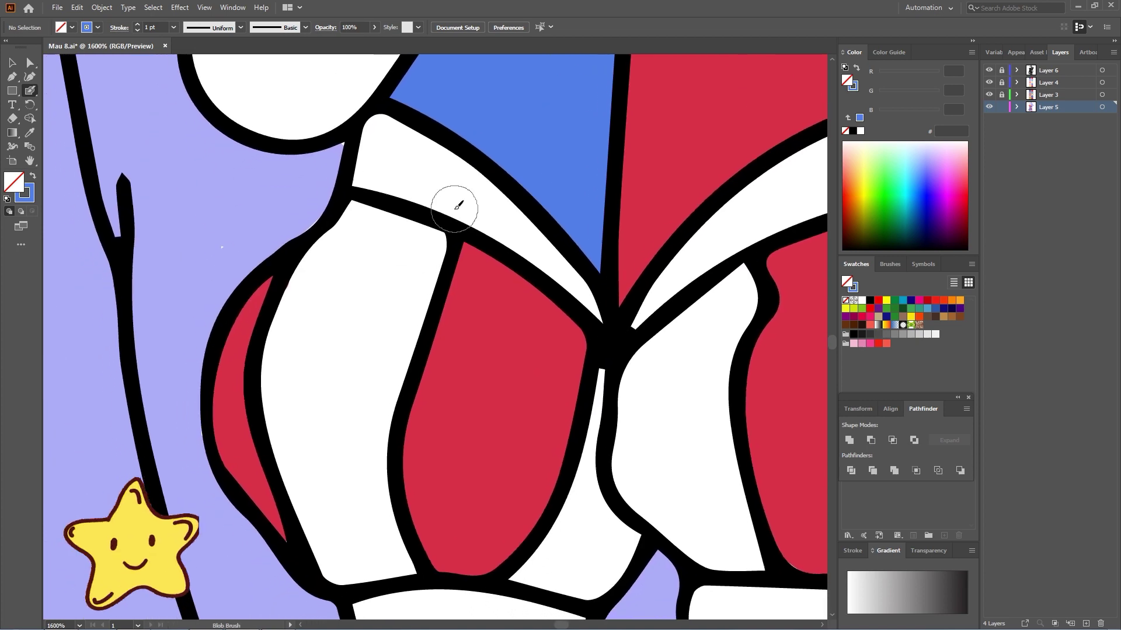
key(i)
click(293, 193)
key(shift+b)
key(shift+x)
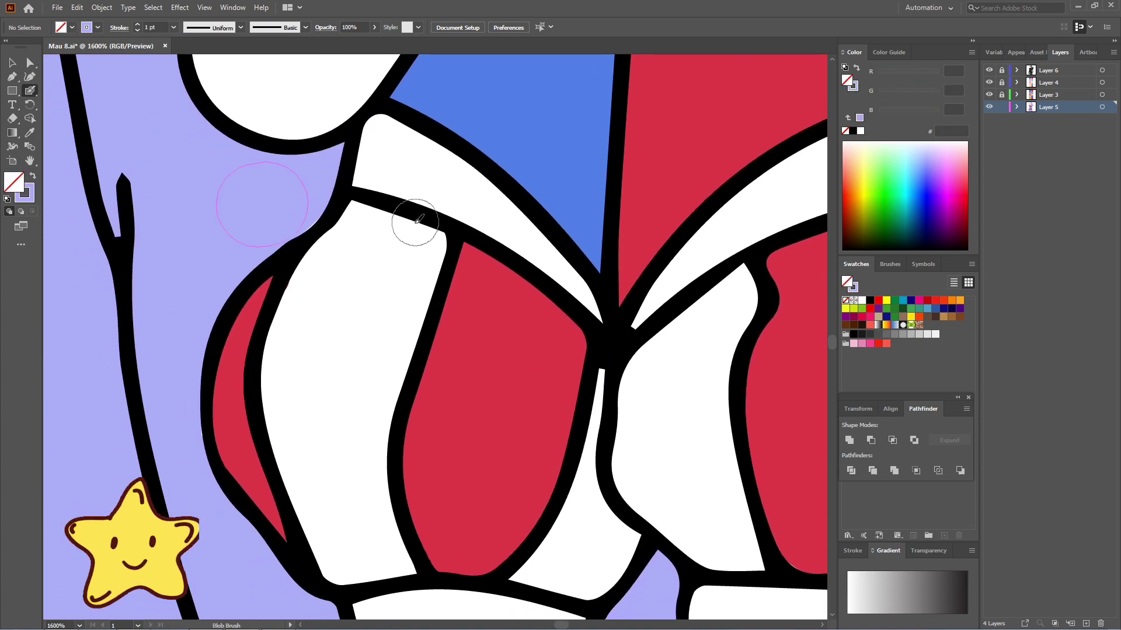
Sample the torso's blue and fill the wide outer panel and narrow inner panel of the jester's first short leg.
key(i)
click(457, 124)
key(shift+b)
mouse_move(360, 223)
mouse_down()
mouse_move(312, 283)
mouse_move(285, 386)
mouse_move(289, 433)
mouse_up()
scroll(345, 263, down, 2)
mouse_move(358, 169)
mouse_down()
mouse_move(404, 190)
mouse_move(358, 369)
mouse_move(365, 467)
mouse_move(386, 513)
mouse_move(335, 524)
mouse_move(268, 395)
mouse_move(292, 496)
mouse_up()
mouse_move(268, 393)
mouse_down()
mouse_move(340, 502)
mouse_move(292, 336)
mouse_move(360, 206)
mouse_move(338, 445)
mouse_move(327, 269)
mouse_up()
mouse_move(581, 321)
mouse_down()
mouse_move(549, 466)
mouse_move(507, 522)
mouse_move(586, 517)
mouse_move(606, 485)
mouse_move(547, 493)
mouse_up()
Fill the inner panel of the jester's other short leg blue.
drag(727, 408, 522, 467)
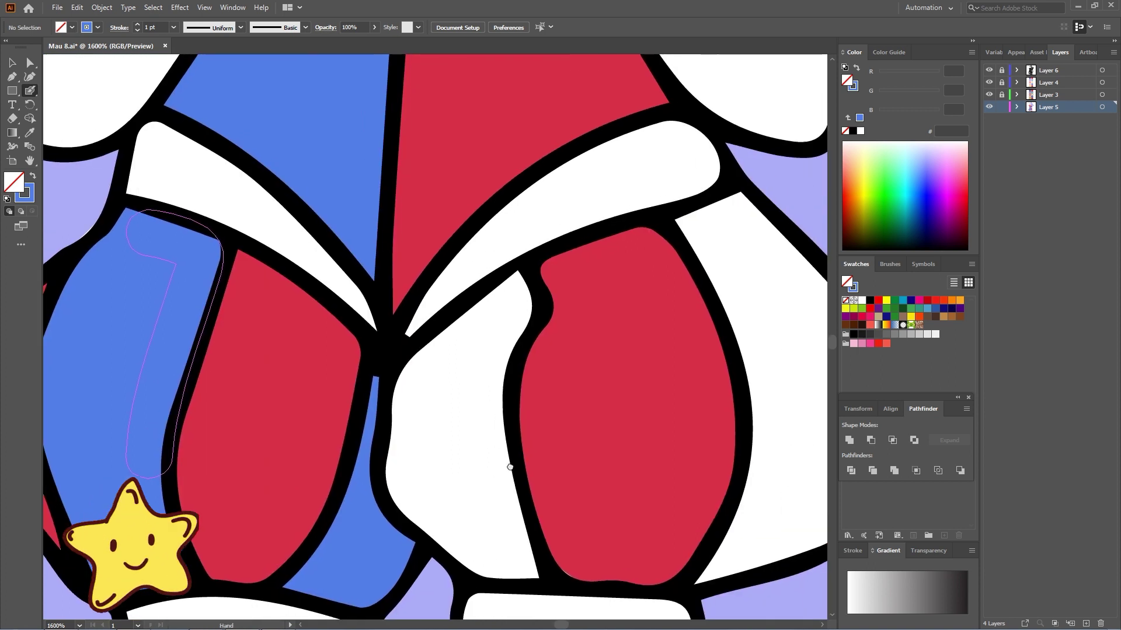
drag(414, 374, 513, 282)
mouse_move(408, 384)
mouse_down()
mouse_move(403, 502)
mouse_move(485, 558)
mouse_move(534, 559)
mouse_up()
mouse_move(528, 288)
mouse_down()
mouse_move(499, 389)
mouse_move(531, 538)
mouse_up()
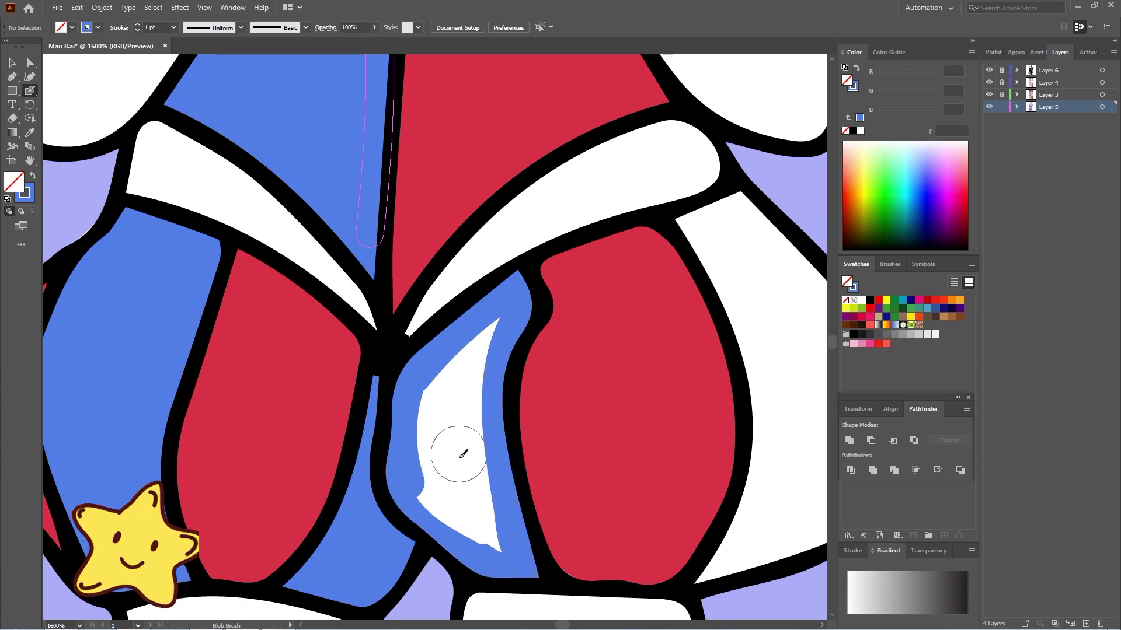
mouse_move(470, 350)
mouse_down()
mouse_move(450, 380)
mouse_move(495, 540)
mouse_up()
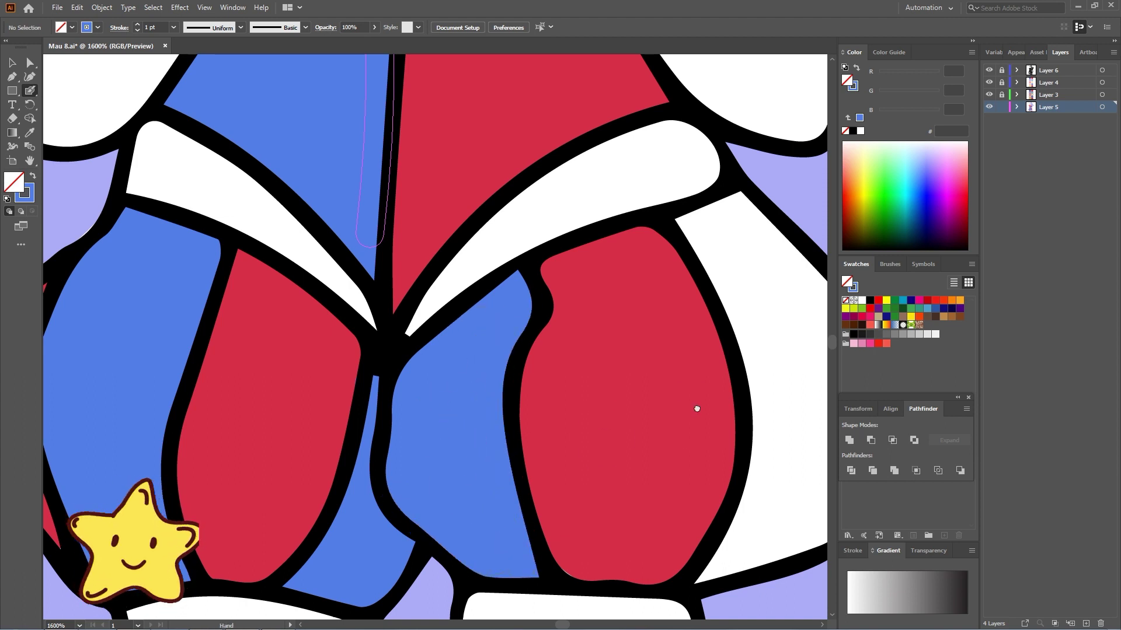
Fill the outer panel of the second short leg, beside the lavender skirt, blue.
drag(697, 409, 452, 415)
mouse_move(458, 226)
mouse_down()
mouse_move(492, 242)
mouse_move(514, 227)
mouse_move(613, 356)
mouse_up()
mouse_move(500, 296)
mouse_down()
mouse_move(526, 440)
mouse_move(512, 538)
mouse_move(464, 581)
mouse_move(584, 534)
mouse_move(619, 432)
mouse_move(613, 374)
mouse_up()
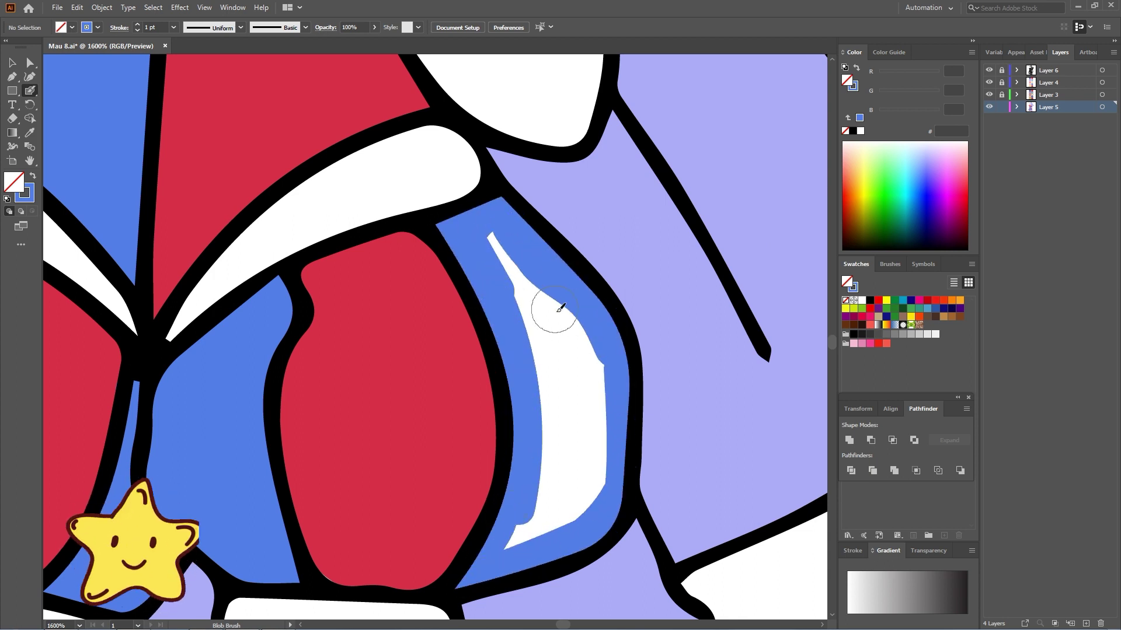
mouse_move(559, 308)
mouse_down()
mouse_move(595, 376)
mouse_move(531, 520)
mouse_move(465, 507)
mouse_move(533, 133)
mouse_up()
Fill the jester's uncoloured boot blue below its cuff.
drag(403, 395, 380, 185)
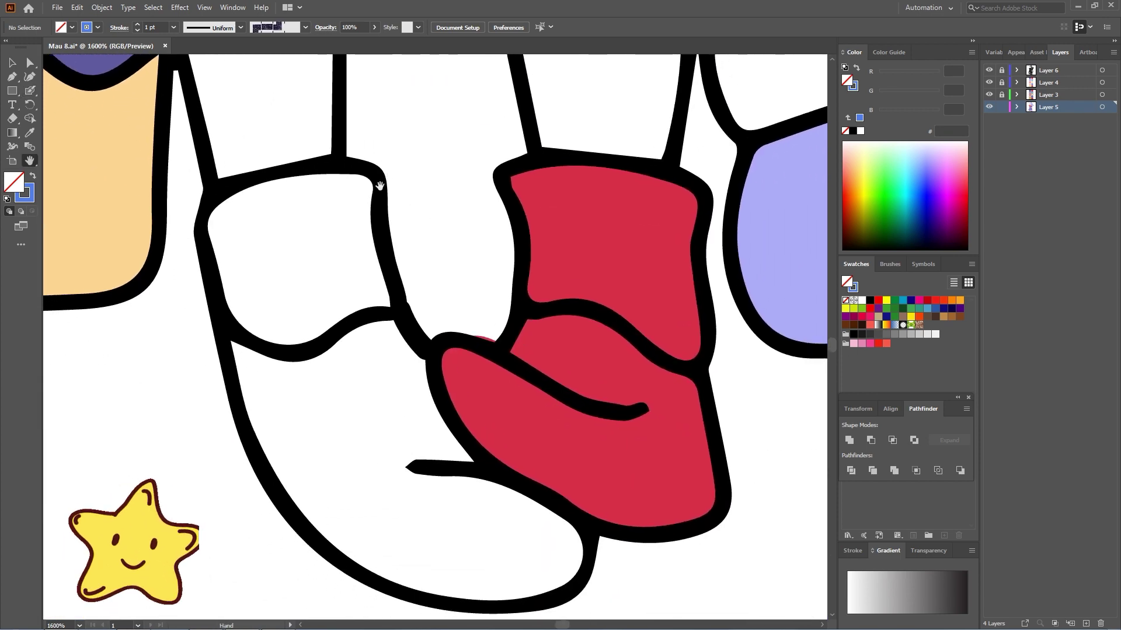
mouse_move(238, 348)
mouse_down()
mouse_move(277, 446)
mouse_move(350, 532)
mouse_move(453, 578)
mouse_move(547, 571)
mouse_move(530, 498)
mouse_move(385, 335)
mouse_move(274, 358)
mouse_move(320, 430)
mouse_move(419, 528)
mouse_move(408, 513)
mouse_move(446, 475)
mouse_move(408, 447)
mouse_up()
drag(409, 379, 411, 583)
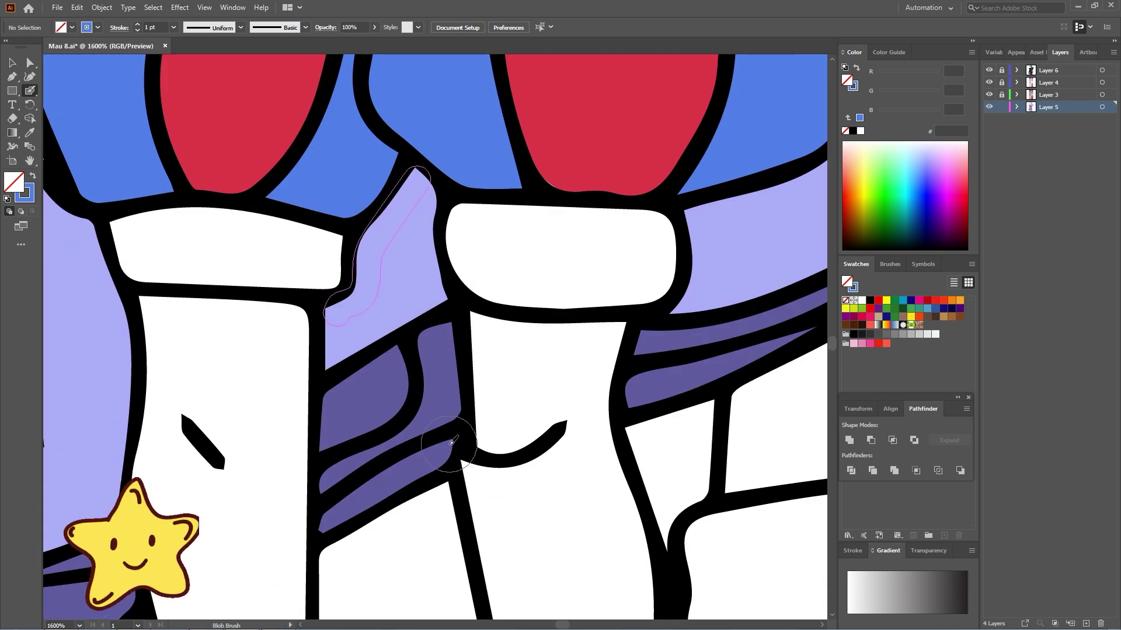
Sample the yellow palette square (FFD55D) and fill the hat pompom beside the doll's sleeve.
key(ctrl+minus)
key(ctrl+minus)
key(ctrl+minus)
key(ctrl+minus)
key(ctrl+minus)
key(ctrl+minus)
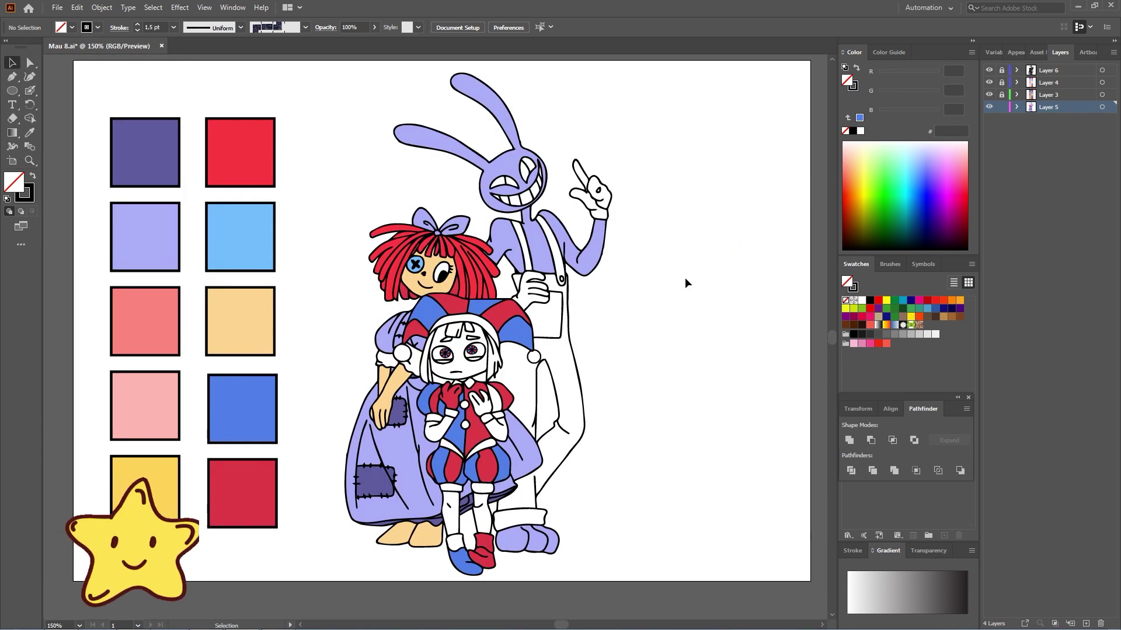
key(i)
click(147, 479)
key(shift+b)
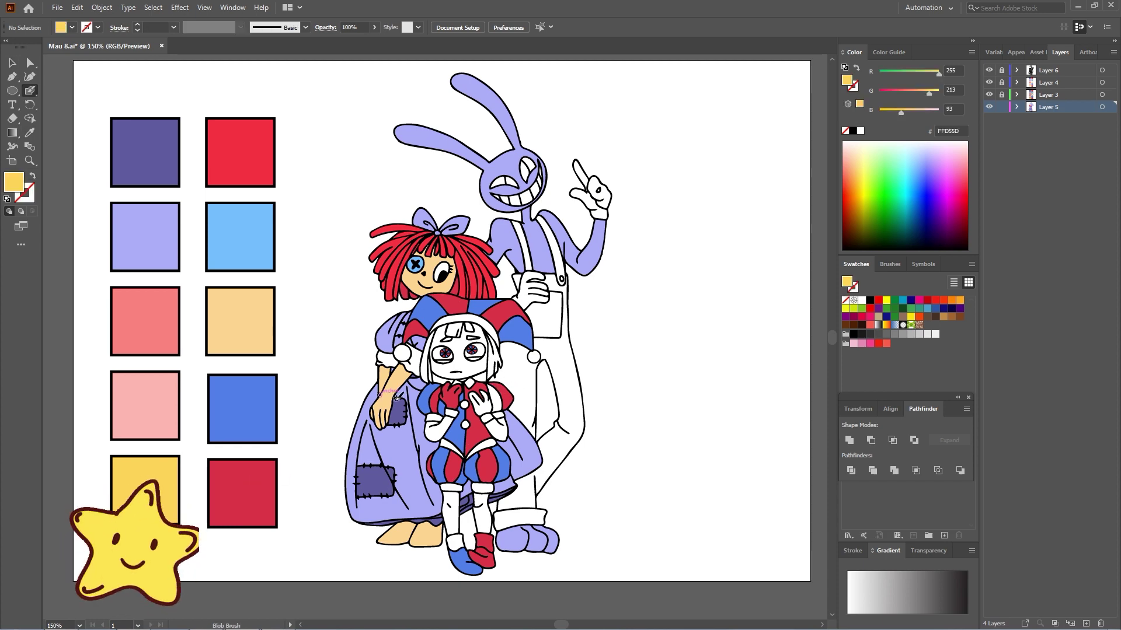
scroll(409, 345, up, 4)
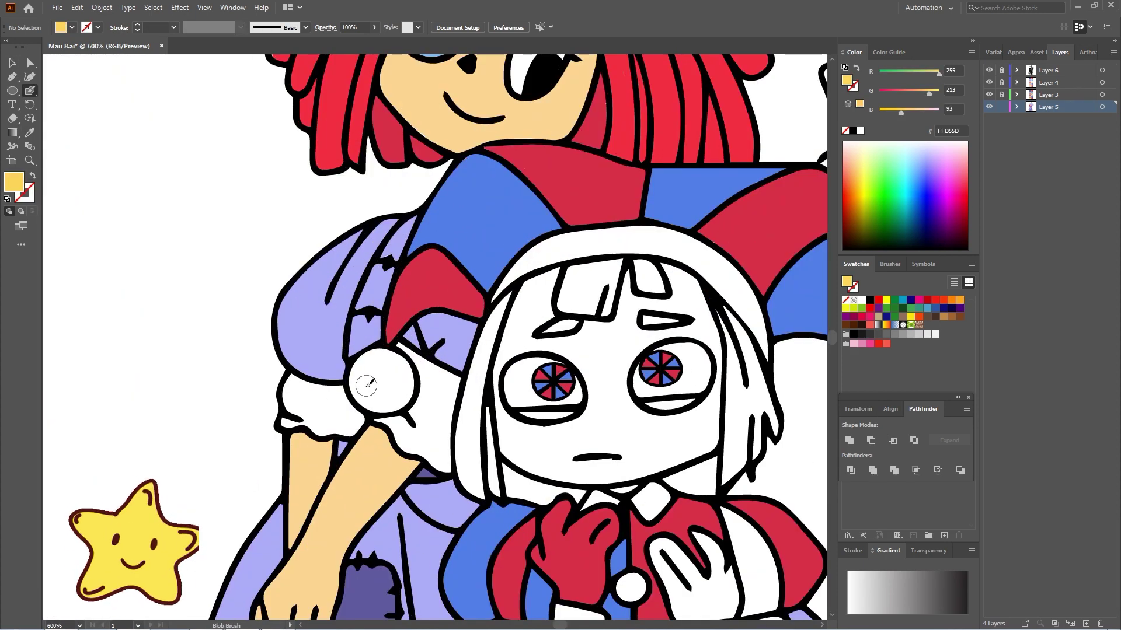
drag(368, 360, 409, 386)
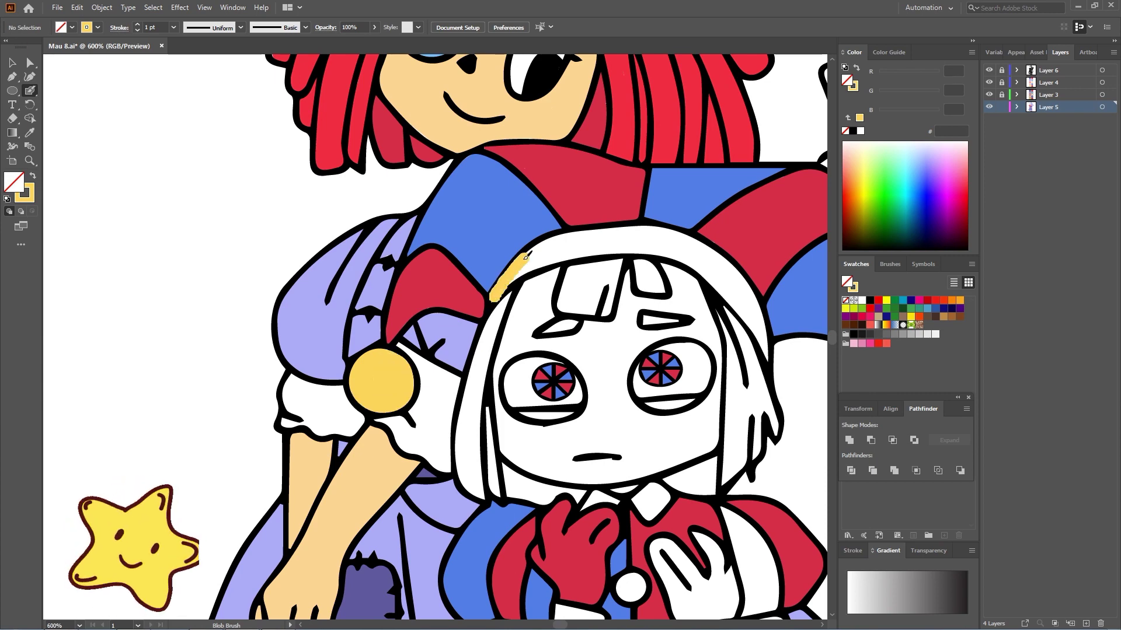
Fill the jester hat's brim band yellow across the whole forehead.
drag(525, 257, 503, 281)
drag(583, 244, 607, 242)
mouse_move(607, 241)
mouse_down()
mouse_move(457, 238)
mouse_move(545, 230)
mouse_up()
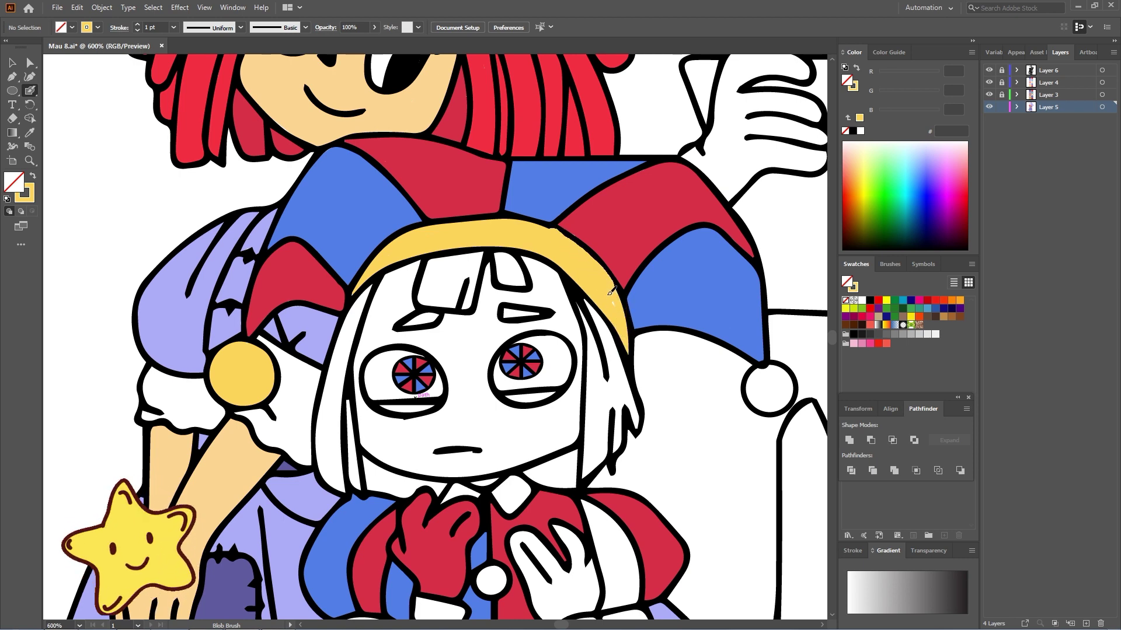
Fill both points of the jester's collar yellow.
drag(482, 460, 469, 368)
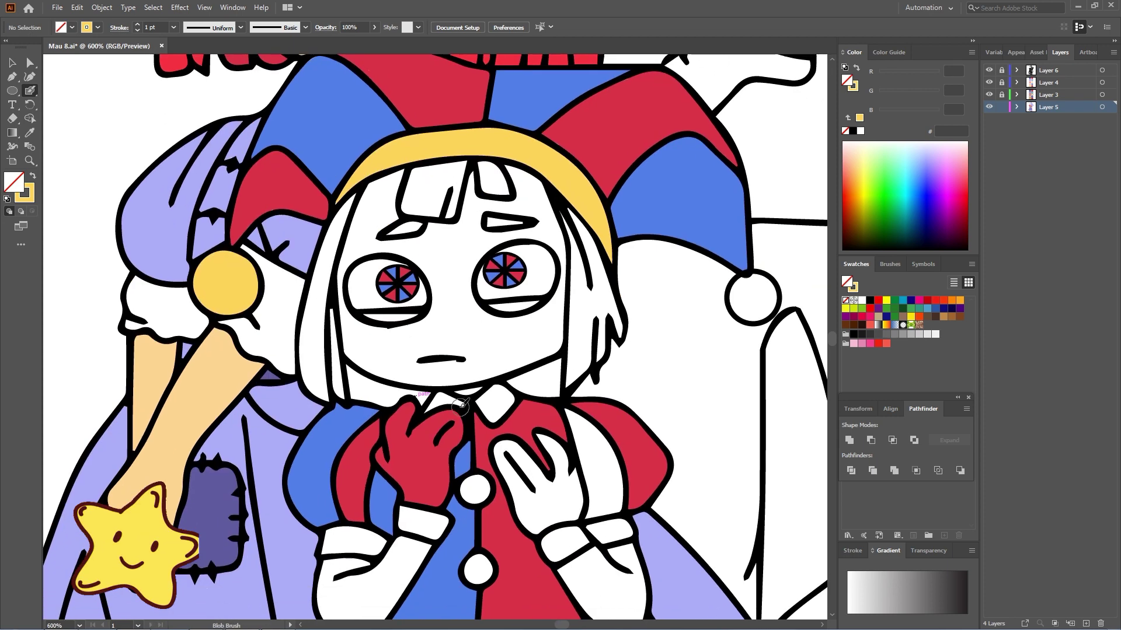
key(ctrl+plus)
key(ctrl+plus)
key(ctrl+plus)
mouse_move(435, 512)
mouse_down()
mouse_move(419, 383)
mouse_move(411, 393)
mouse_up()
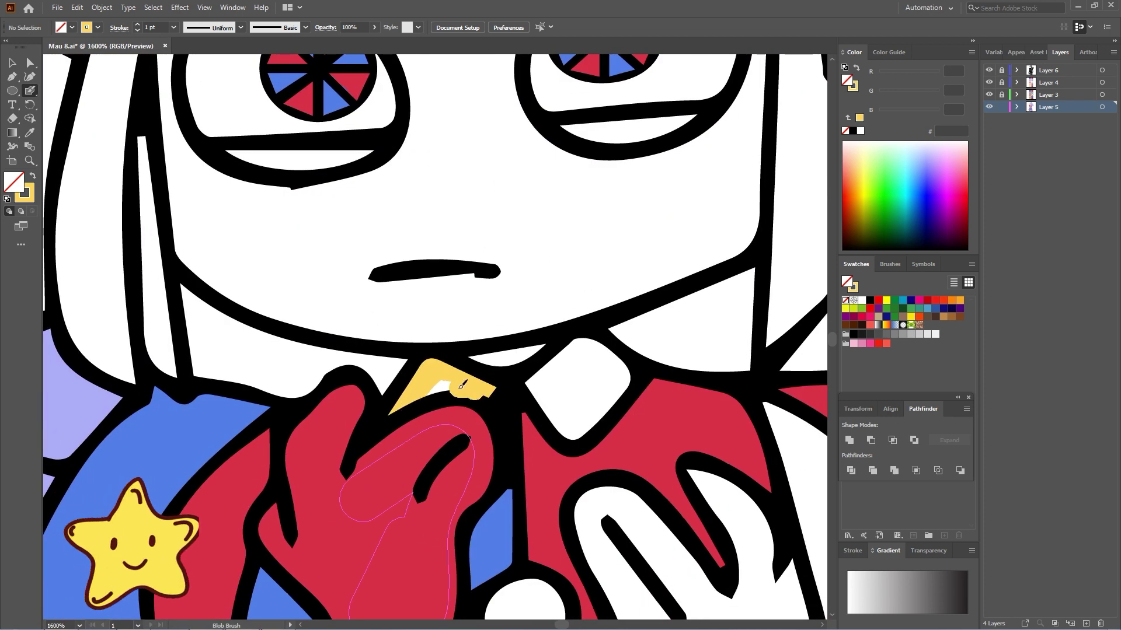
mouse_move(529, 381)
mouse_down()
mouse_move(620, 373)
mouse_move(575, 405)
mouse_up()
Fill the jester's two torso buttons and the glove and sleeve cuffs on both arms yellow.
drag(541, 490, 514, 266)
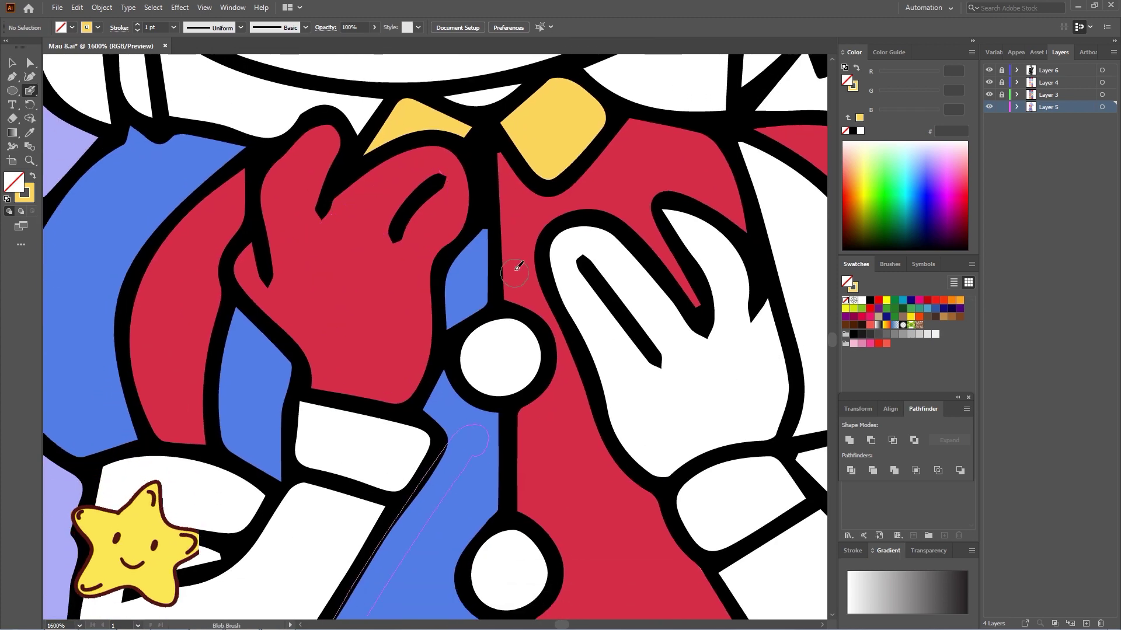
mouse_move(505, 326)
mouse_down()
mouse_move(484, 373)
mouse_move(511, 359)
mouse_move(506, 417)
mouse_move(497, 251)
mouse_up()
mouse_move(298, 240)
mouse_down()
mouse_move(350, 295)
mouse_move(409, 274)
mouse_move(359, 285)
mouse_move(383, 286)
mouse_up()
mouse_move(514, 365)
mouse_down()
mouse_move(496, 379)
mouse_move(533, 406)
mouse_move(513, 409)
mouse_up()
scroll(618, 375, right, 5)
mouse_move(521, 350)
mouse_down()
mouse_move(645, 296)
mouse_move(730, 329)
mouse_move(653, 335)
mouse_move(537, 367)
mouse_move(709, 321)
mouse_up()
mouse_move(280, 465)
mouse_down()
mouse_move(462, 280)
mouse_move(566, 425)
mouse_up()
mouse_move(237, 287)
mouse_down()
mouse_move(221, 332)
mouse_move(318, 286)
mouse_move(377, 315)
mouse_move(263, 306)
mouse_move(292, 332)
mouse_up()
Fill both halves of the V-shaped waist trim above the jester's shorts yellow.
mouse_move(486, 446)
mouse_down()
mouse_move(305, 228)
mouse_move(322, 213)
mouse_up()
mouse_move(233, 313)
mouse_down()
mouse_move(216, 357)
mouse_move(298, 388)
mouse_move(276, 331)
mouse_move(446, 503)
mouse_move(335, 411)
mouse_up()
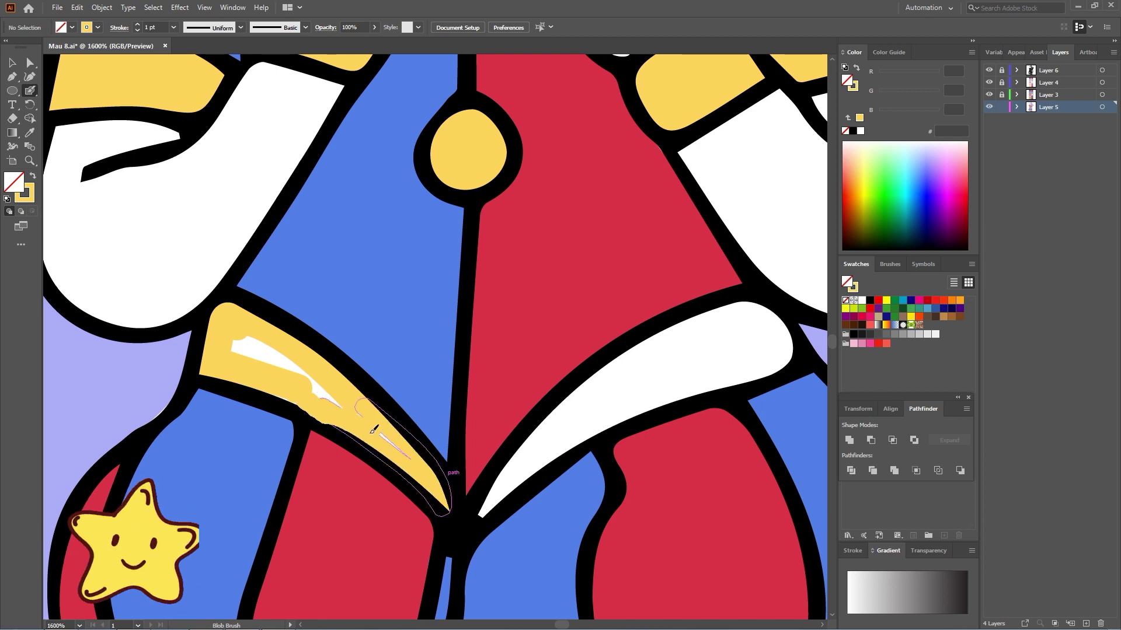
mouse_move(484, 513)
mouse_down()
mouse_move(529, 440)
mouse_move(736, 305)
mouse_move(792, 338)
mouse_up()
mouse_move(509, 489)
mouse_down()
mouse_move(615, 415)
mouse_move(723, 380)
mouse_up()
mouse_move(762, 344)
mouse_down()
mouse_move(643, 363)
mouse_move(561, 424)
mouse_move(716, 360)
mouse_up()
Fill the cuffs below both of the jester's short legs yellow.
drag(321, 564, 358, 160)
mouse_move(248, 403)
mouse_down()
mouse_move(375, 390)
mouse_move(251, 392)
mouse_up()
mouse_move(267, 439)
mouse_down()
mouse_move(444, 435)
mouse_move(277, 411)
mouse_move(291, 423)
mouse_up()
mouse_move(592, 379)
mouse_down()
mouse_move(589, 426)
mouse_move(607, 388)
mouse_move(779, 403)
mouse_move(791, 450)
mouse_up()
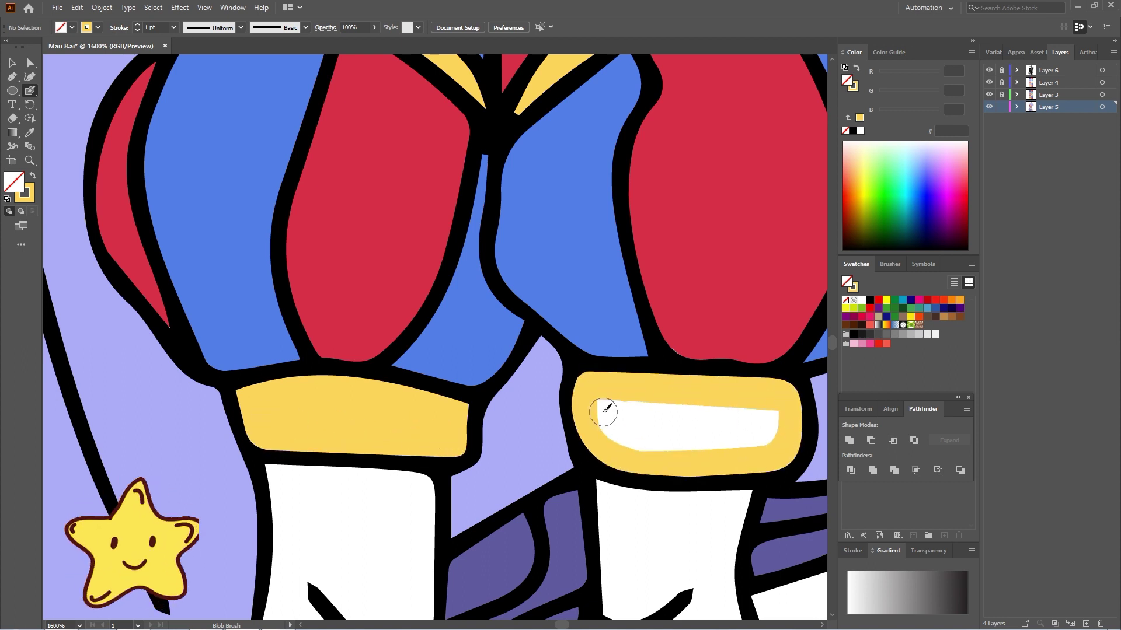
mouse_move(603, 412)
mouse_down()
mouse_move(662, 435)
mouse_move(727, 436)
mouse_up()
Fill the cuff above the jester's blue boot yellow.
mouse_move(513, 547)
mouse_down()
mouse_move(531, 290)
mouse_move(508, 152)
mouse_up()
mouse_move(508, 414)
mouse_down()
mouse_move(477, 246)
mouse_move(488, 300)
mouse_up()
mouse_move(303, 429)
mouse_down()
mouse_move(304, 469)
mouse_move(336, 535)
mouse_move(322, 533)
mouse_move(362, 552)
mouse_move(452, 499)
mouse_move(441, 423)
mouse_move(389, 406)
mouse_move(313, 434)
mouse_move(328, 446)
mouse_move(350, 519)
mouse_move(318, 513)
mouse_move(393, 524)
mouse_move(429, 497)
mouse_move(348, 431)
mouse_move(407, 475)
mouse_move(386, 467)
mouse_up()
Fill the crimson boot's cuff yellow and erase the colour overspill beside the boot.
drag(638, 478, 478, 437)
mouse_move(437, 355)
mouse_down()
mouse_move(464, 470)
mouse_move(536, 472)
mouse_move(612, 523)
mouse_move(600, 504)
mouse_move(604, 371)
mouse_up()
mouse_move(449, 358)
mouse_down()
mouse_move(508, 353)
mouse_move(592, 378)
mouse_up()
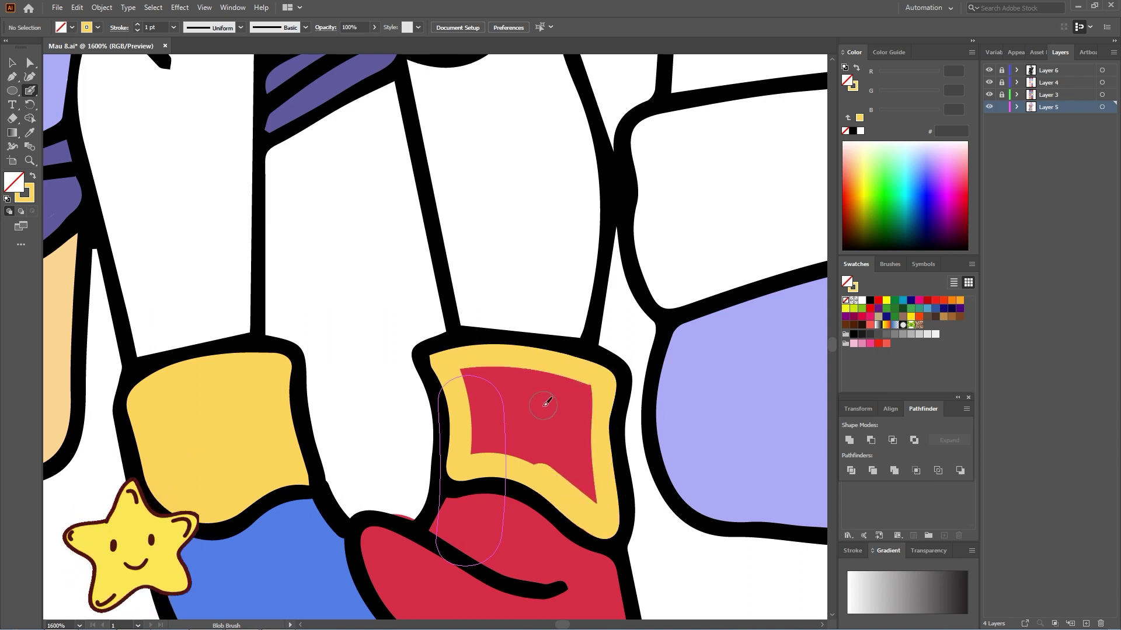
mouse_move(484, 385)
mouse_down()
mouse_move(475, 430)
mouse_move(583, 390)
mouse_move(513, 405)
mouse_move(528, 426)
mouse_up()
key(shift+e)
drag(416, 305, 468, 567)
Sample the suit's blue (537DE5) and fill the inner band of the jester's puffed sleeve on the rabbit's side.
key(ctrl+minus)
key(ctrl+minus)
key(ctrl+minus)
key(ctrl+minus)
key(ctrl+minus)
mouse_move(537, 274)
mouse_down()
mouse_move(542, 517)
mouse_move(554, 522)
mouse_up()
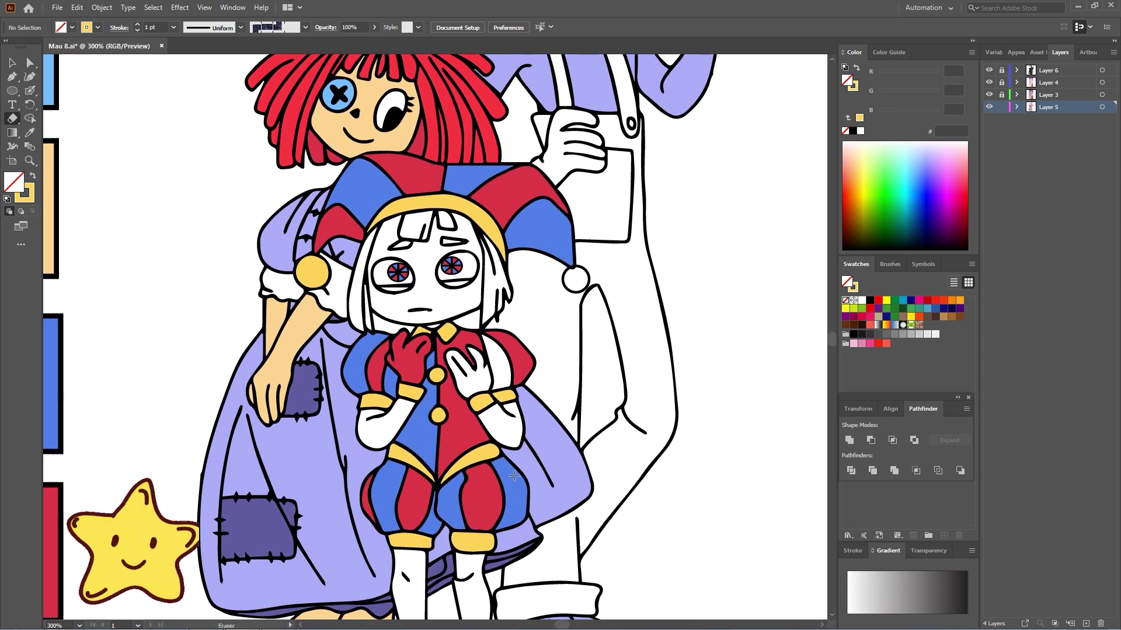
click(431, 360)
scroll(432, 358, up, 3)
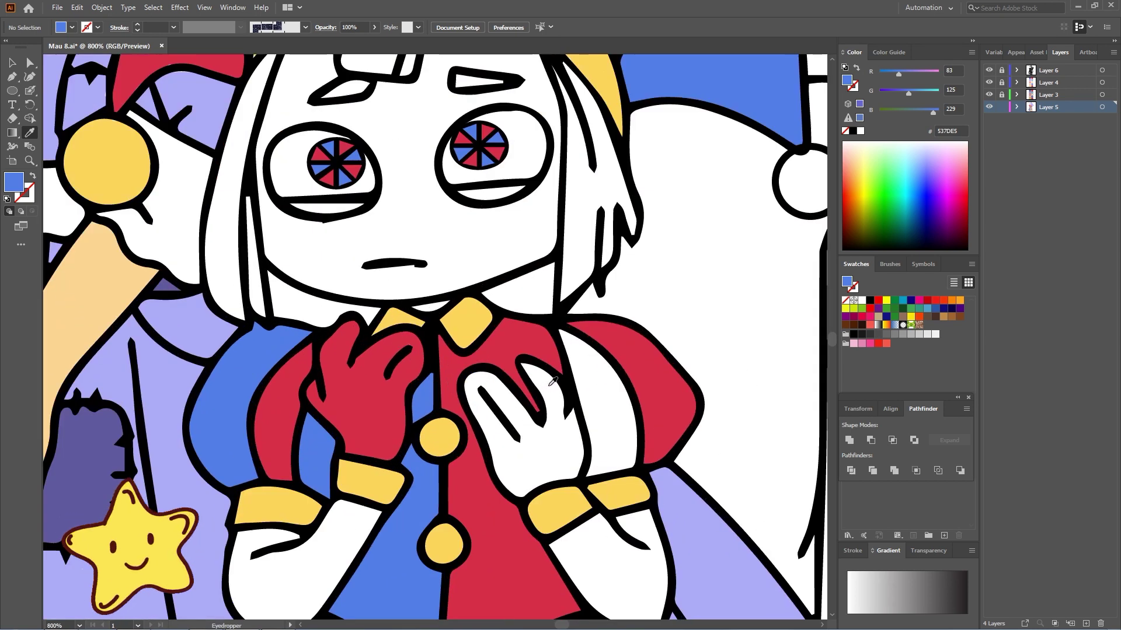
key(shift+b)
mouse_move(572, 347)
mouse_down()
mouse_move(592, 417)
mouse_move(591, 472)
mouse_move(630, 461)
mouse_move(635, 424)
mouse_move(599, 355)
mouse_move(578, 342)
mouse_move(604, 404)
mouse_up()
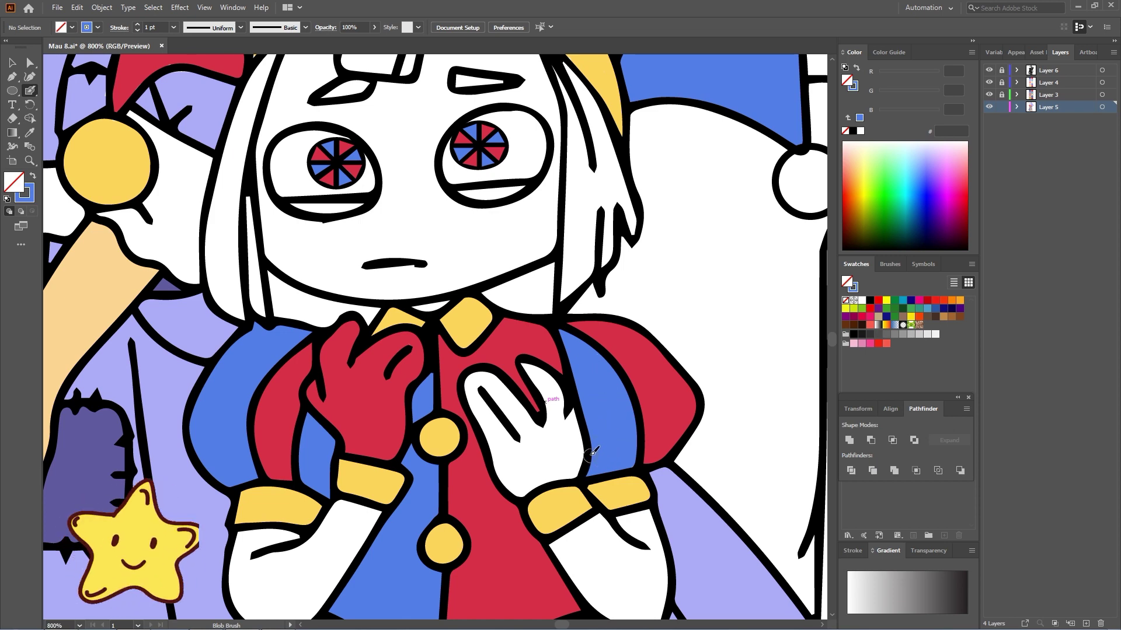
Sample the yellow (FFD55D) and fill the jester's hat bell on the rabbit's side.
drag(614, 361, 453, 495)
key(i)
click(306, 455)
key(shift+b)
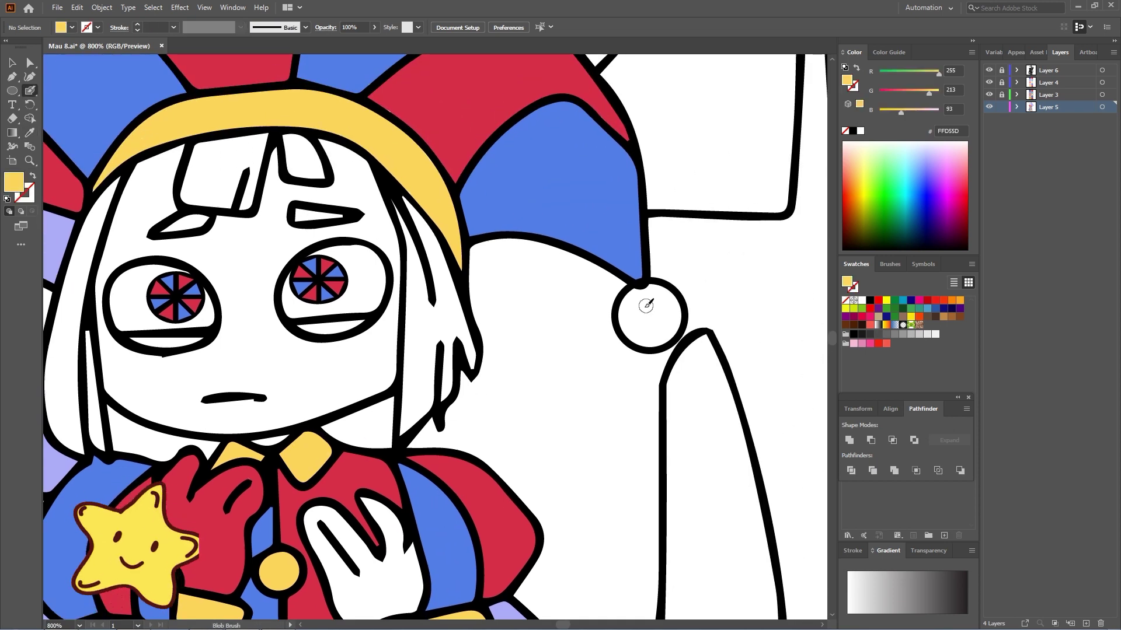
mouse_move(650, 295)
mouse_down()
mouse_move(630, 330)
mouse_move(671, 310)
mouse_move(655, 292)
mouse_up()
Fill both of the rabbit's eyes yellow.
key(ctrl+minus)
key(ctrl+minus)
drag(541, 302, 555, 478)
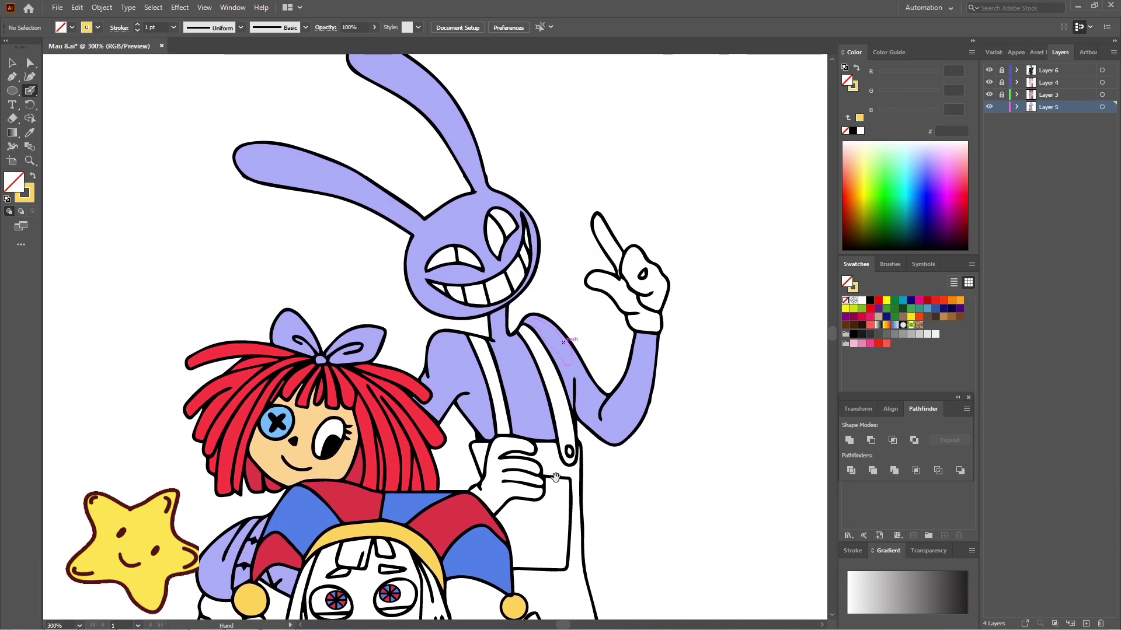
mouse_move(521, 264)
mouse_down()
mouse_move(525, 345)
mouse_move(563, 336)
mouse_move(517, 361)
mouse_move(582, 340)
mouse_move(610, 351)
mouse_up()
key(ctrl+plus)
key(ctrl+plus)
key(ctrl+plus)
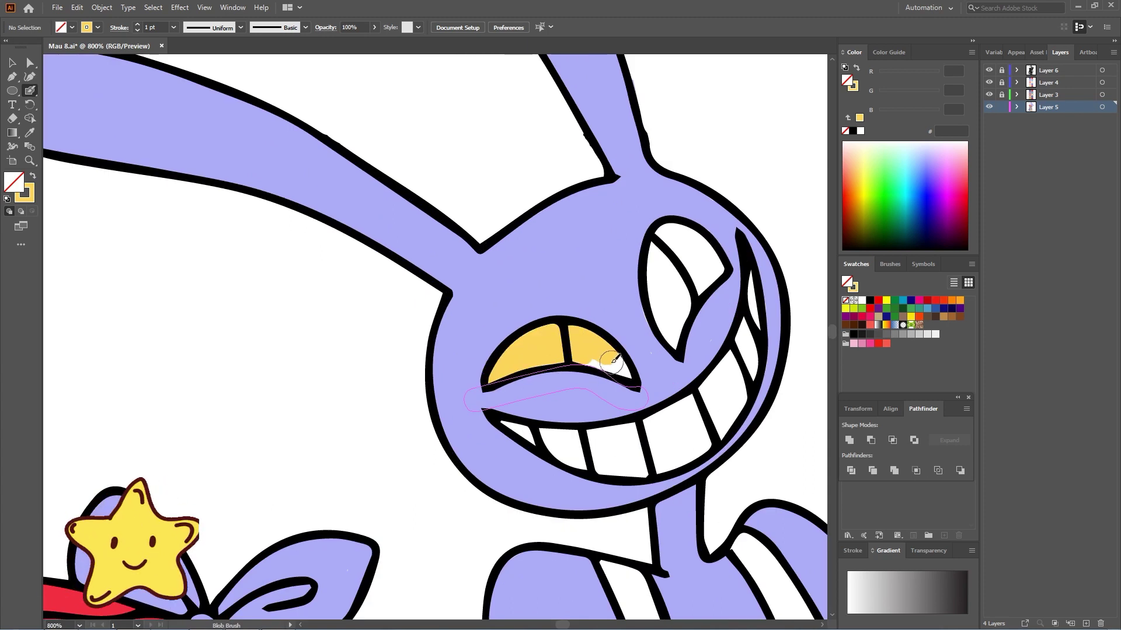
mouse_move(662, 324)
mouse_down()
mouse_move(667, 232)
mouse_move(687, 230)
mouse_move(713, 251)
mouse_move(674, 343)
mouse_up()
mouse_move(676, 304)
mouse_down()
mouse_move(682, 260)
mouse_move(702, 250)
mouse_up()
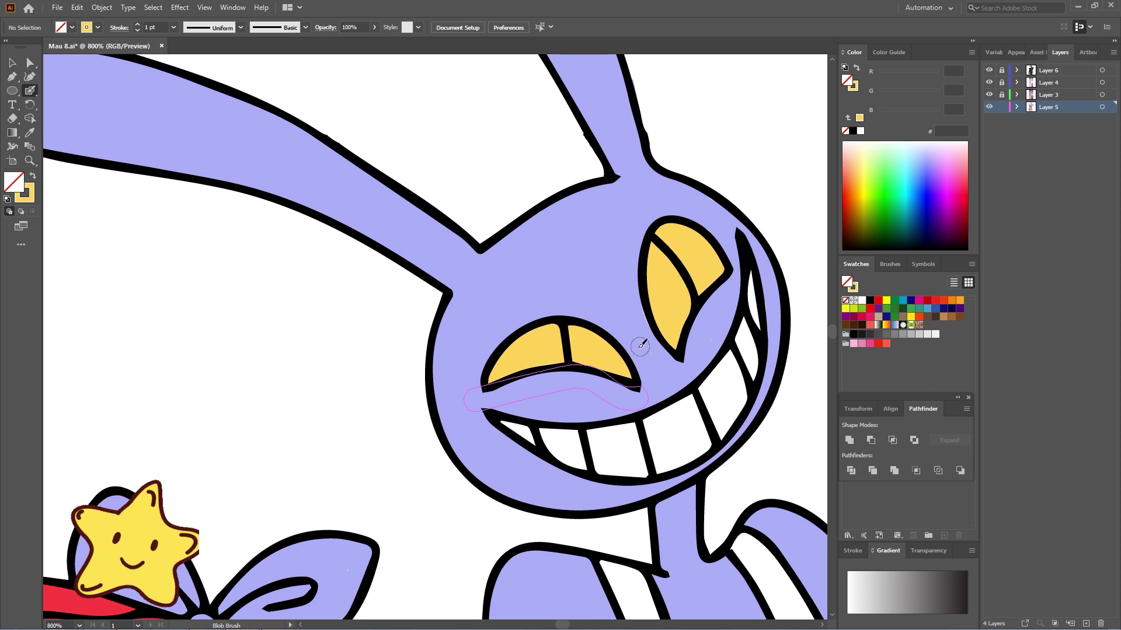
Sample the rabbit's lavender and touch up the face around its eyes.
key(i)
click(659, 355)
key(shift+b)
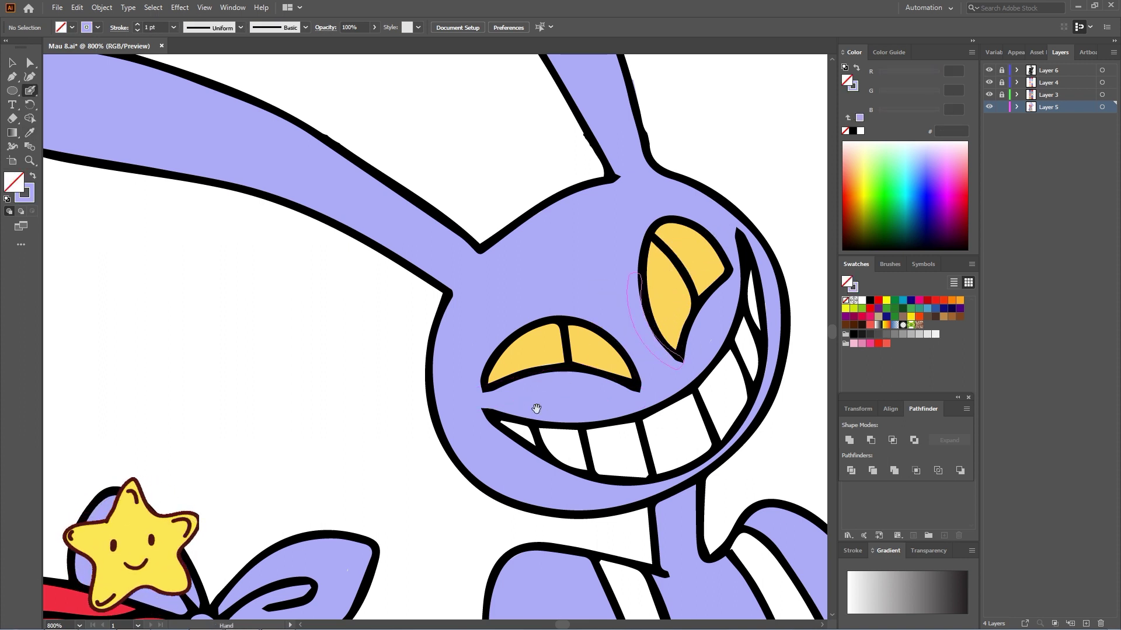
Sample the eye yellow again and fill the rabbit's teeth.
mouse_move(536, 408)
mouse_down()
mouse_move(440, 372)
mouse_move(344, 372)
mouse_move(407, 382)
mouse_move(383, 378)
mouse_move(481, 371)
mouse_move(564, 317)
mouse_move(546, 333)
mouse_move(585, 279)
mouse_move(595, 237)
mouse_move(588, 320)
mouse_up()
key(i)
click(389, 301)
key(b)
mouse_move(400, 387)
mouse_down()
mouse_move(425, 410)
mouse_move(505, 413)
mouse_move(586, 337)
mouse_move(556, 386)
mouse_move(562, 325)
mouse_move(422, 389)
mouse_move(498, 401)
mouse_move(553, 366)
mouse_move(505, 367)
mouse_move(561, 348)
mouse_up()
Fill the rabbit's hand resting over the bib pocket yellow, undoing the last stray strokes.
scroll(547, 387, down, 10)
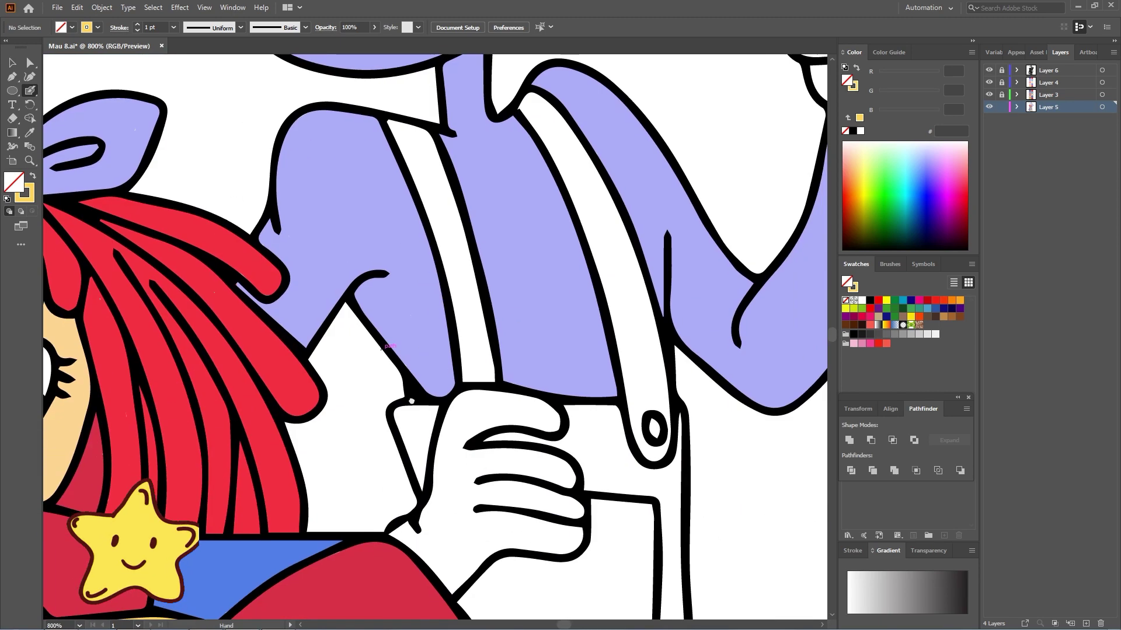
mouse_move(390, 418)
mouse_down()
mouse_move(432, 474)
mouse_move(482, 428)
mouse_move(555, 425)
mouse_up()
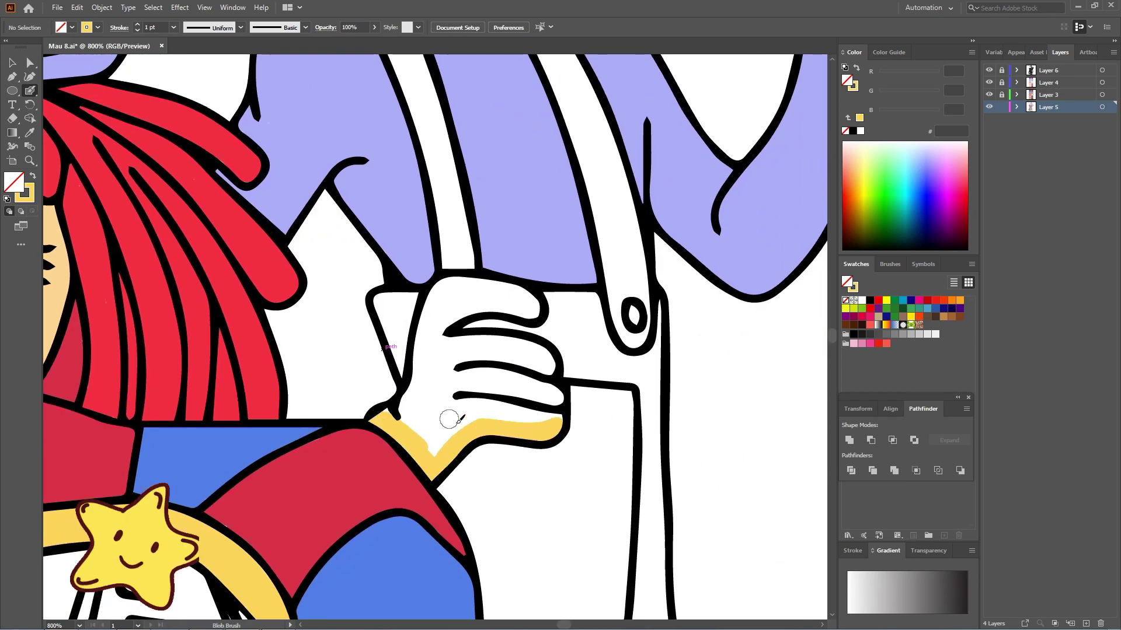
mouse_move(408, 399)
mouse_down()
mouse_move(441, 296)
mouse_move(466, 281)
mouse_move(532, 303)
mouse_move(441, 325)
mouse_up()
mouse_move(507, 301)
mouse_down()
mouse_move(439, 336)
mouse_move(552, 362)
mouse_up()
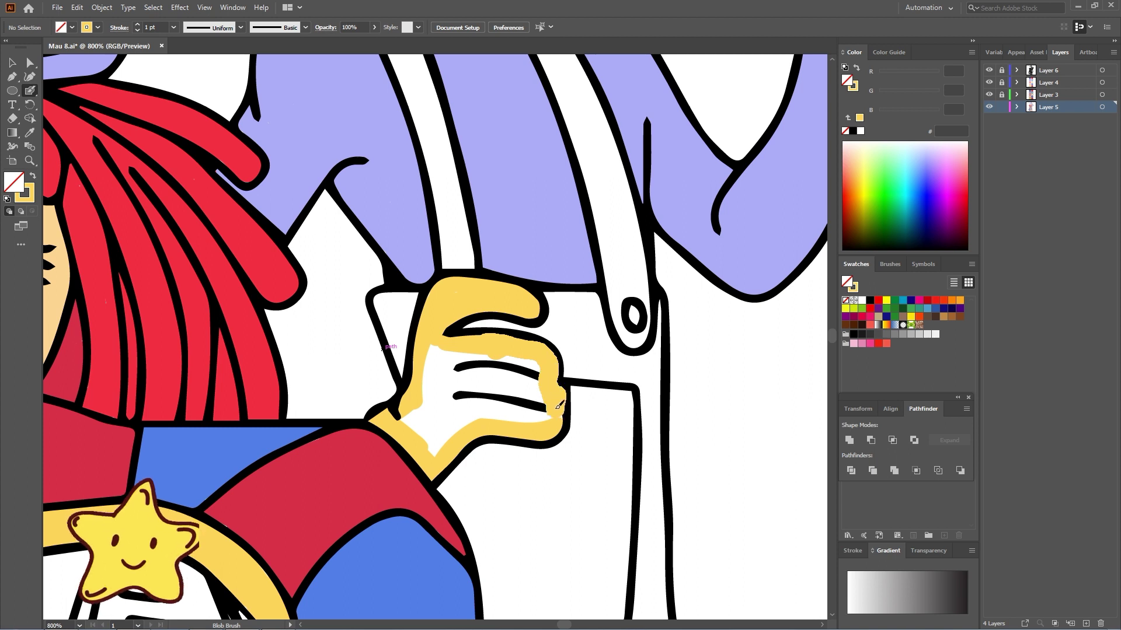
mouse_move(407, 417)
mouse_down()
mouse_move(429, 362)
mouse_move(504, 366)
mouse_move(538, 408)
mouse_move(435, 452)
mouse_move(451, 381)
mouse_move(530, 394)
mouse_up()
key(ctrl+z)
key(ctrl+z)
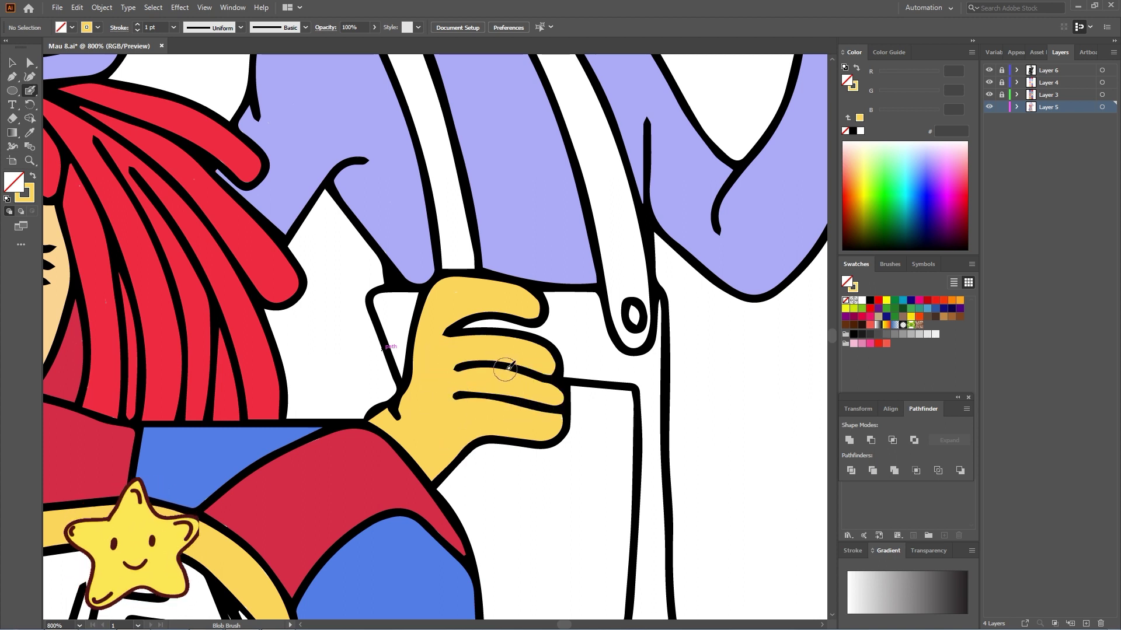
Fill the rabbit's raised hand yellow and erase the colour overspill beside the pointing finger.
drag(781, 227, 598, 478)
mouse_move(565, 105)
mouse_down()
mouse_move(512, 355)
mouse_move(528, 378)
mouse_up()
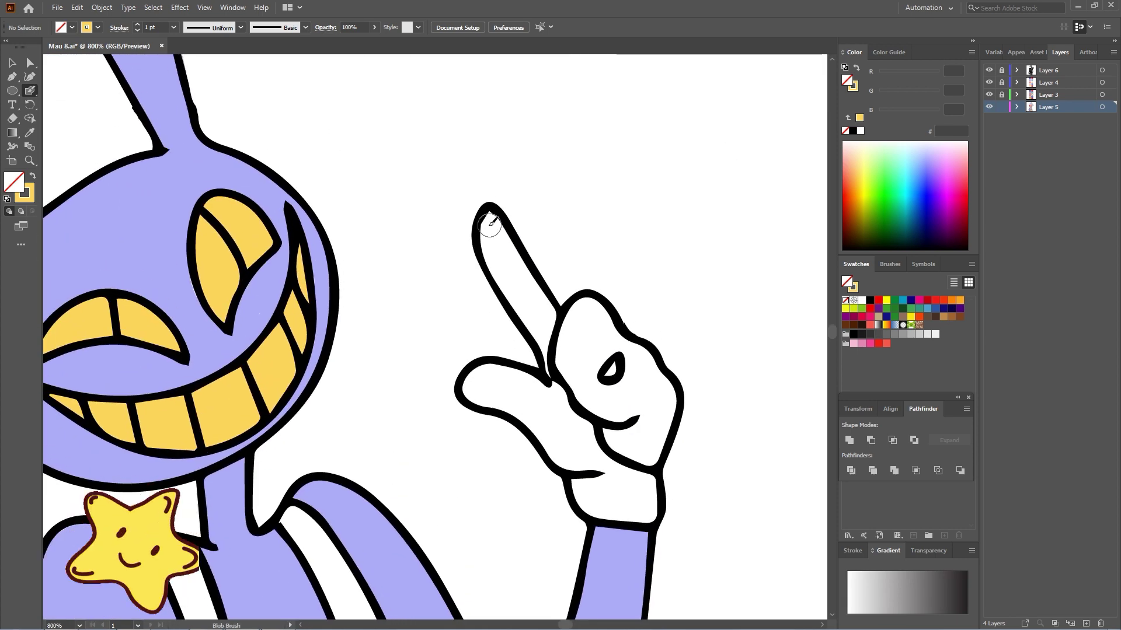
mouse_move(490, 226)
mouse_down()
mouse_move(505, 277)
mouse_move(502, 228)
mouse_move(544, 302)
mouse_move(506, 292)
mouse_move(521, 294)
mouse_move(551, 357)
mouse_move(533, 311)
mouse_move(560, 352)
mouse_move(537, 380)
mouse_move(545, 386)
mouse_move(506, 371)
mouse_move(475, 387)
mouse_move(553, 404)
mouse_move(546, 428)
mouse_up()
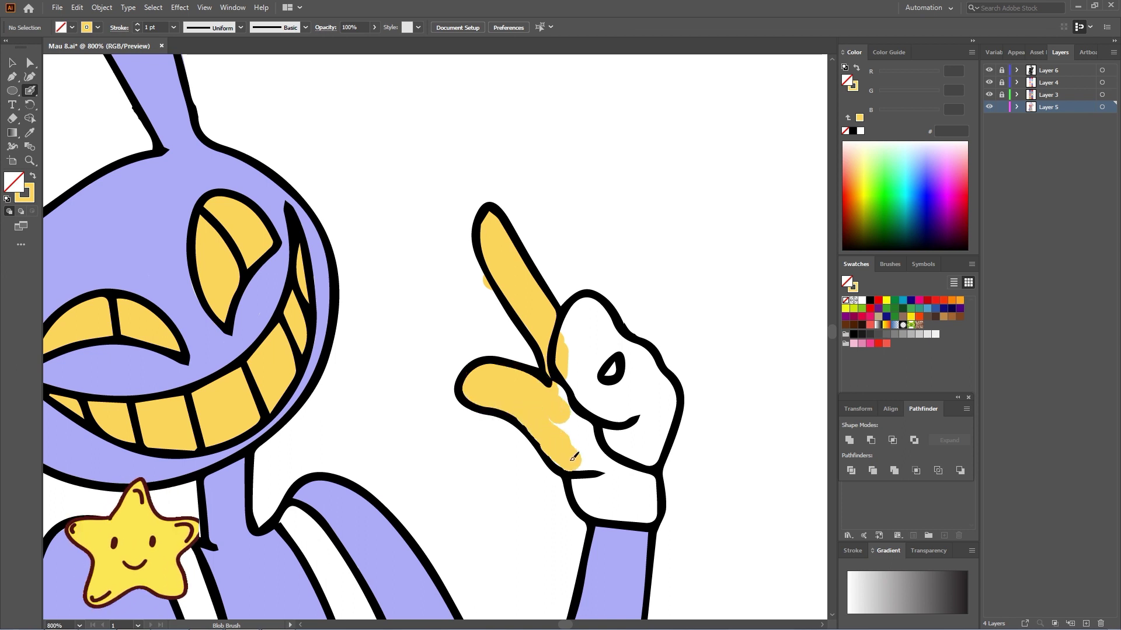
mouse_move(582, 471)
mouse_down()
mouse_move(645, 515)
mouse_move(649, 470)
mouse_up()
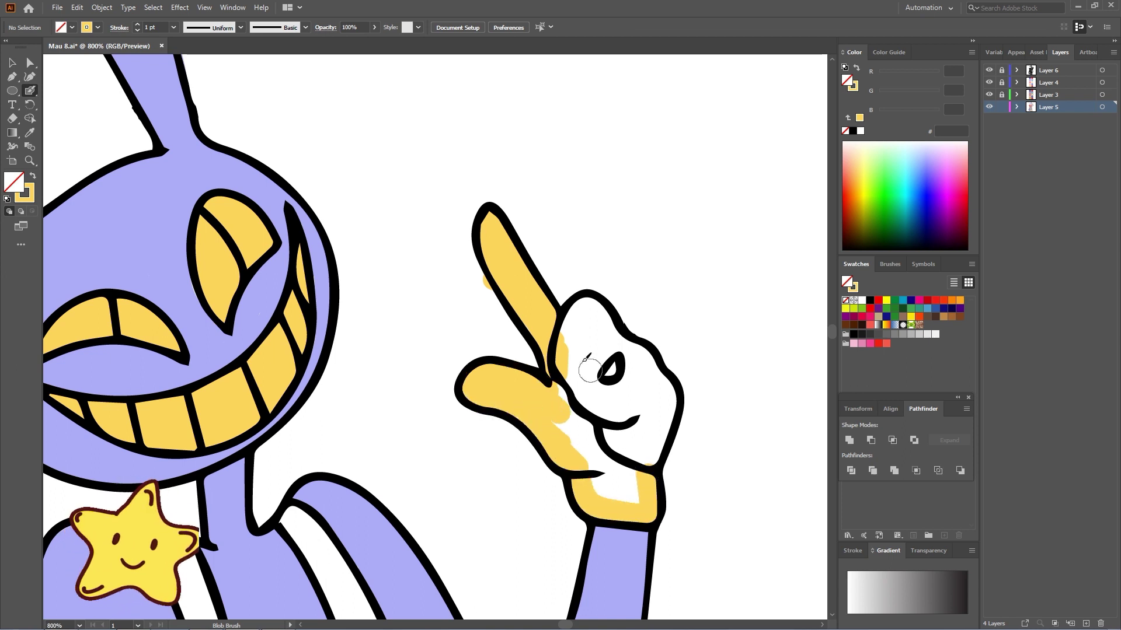
mouse_move(559, 350)
mouse_down()
mouse_move(578, 309)
mouse_move(618, 330)
mouse_move(657, 373)
mouse_move(654, 443)
mouse_move(606, 486)
mouse_move(620, 363)
mouse_move(615, 434)
mouse_move(589, 423)
mouse_up()
key(shift+e)
drag(485, 279, 486, 296)
Look over the rabbit and the jester for areas still missing yellow.
key(i)
drag(532, 576, 558, 191)
mouse_move(409, 584)
mouse_down()
mouse_move(467, 175)
mouse_move(458, 191)
mouse_up()
drag(426, 334, 484, 116)
mouse_move(310, 383)
mouse_down()
mouse_move(325, 457)
mouse_move(435, 424)
mouse_move(540, 422)
mouse_move(321, 386)
mouse_move(441, 370)
mouse_move(559, 380)
mouse_move(549, 394)
mouse_move(329, 419)
mouse_move(452, 393)
mouse_up()
drag(475, 242, 531, 580)
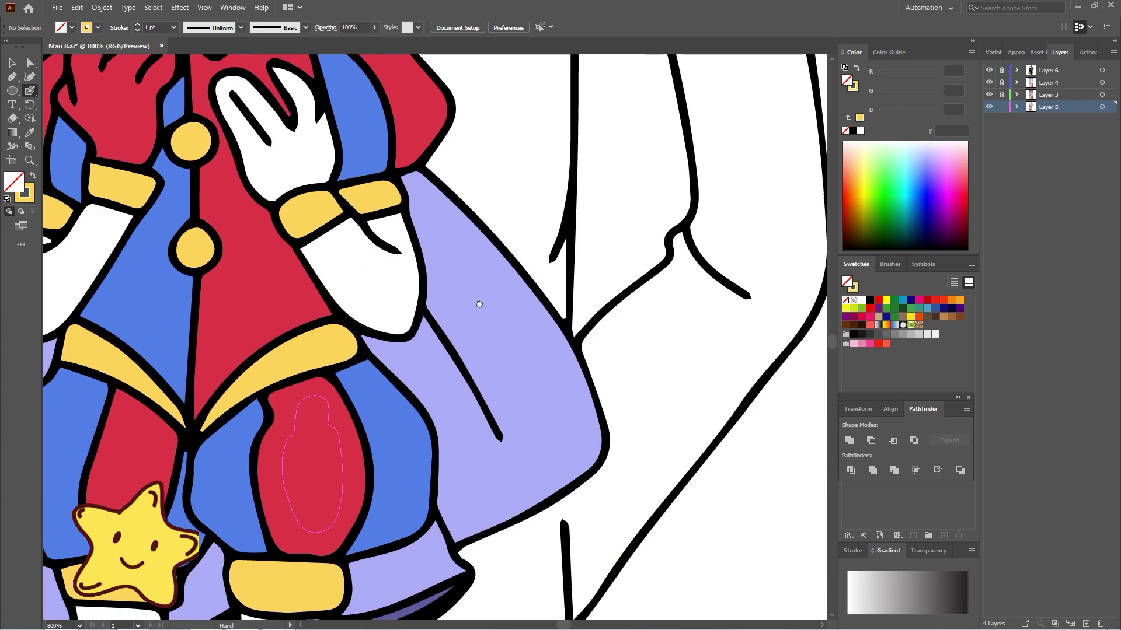
drag(477, 304, 445, 529)
key(ctrl+equal)
key(ctrl+equal)
key(ctrl+minus)
key(ctrl+minus)
key(ctrl+minus)
key(ctrl+minus)
key(ctrl+minus)
key(ctrl+minus)
Sample the coral palette colour (FF7D80) and fill both of the rabbit's overall straps.
key(k)
mouse_move(516, 340)
mouse_down()
mouse_move(582, 449)
mouse_move(631, 444)
mouse_up()
key(ctrl+minus)
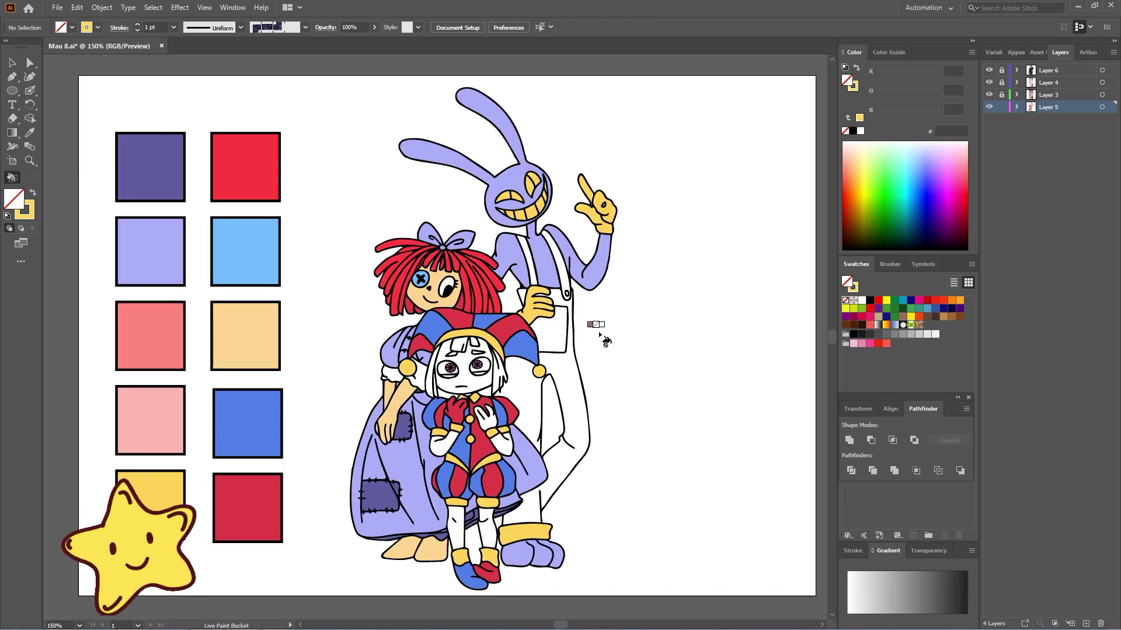
drag(610, 320, 586, 324)
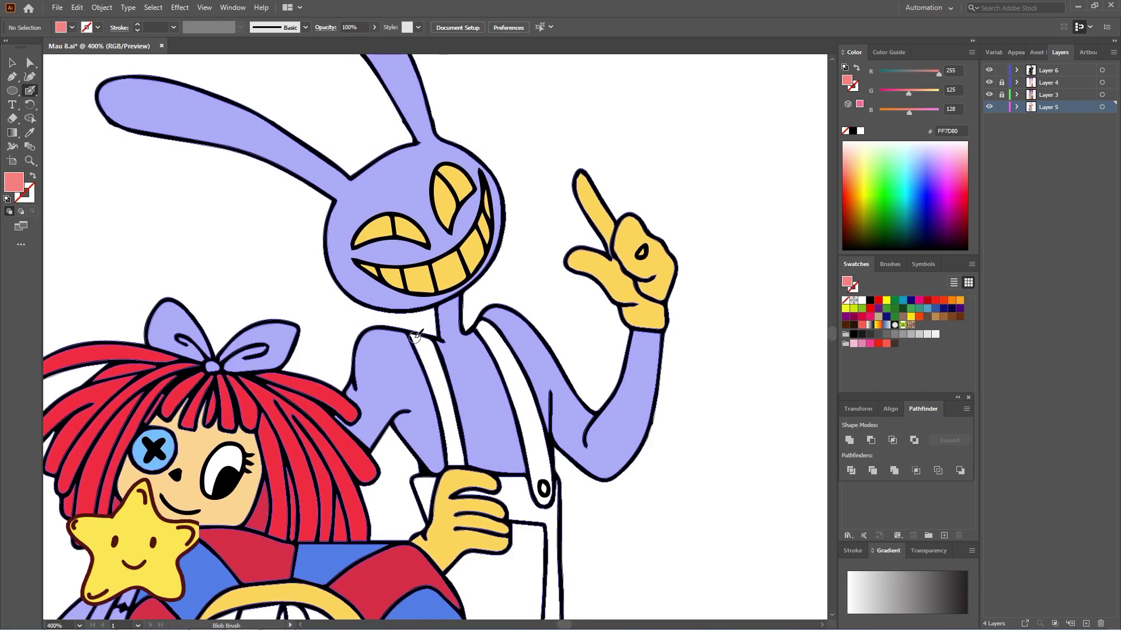
click(418, 338)
key(shift+x)
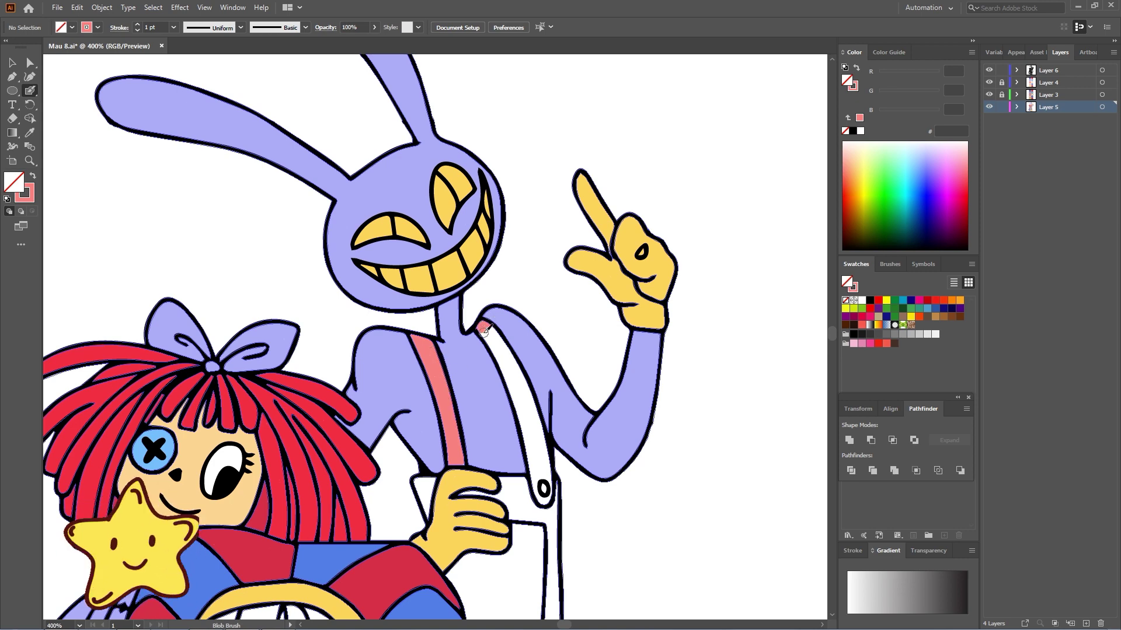
alt+scroll(620, 414, up, 2)
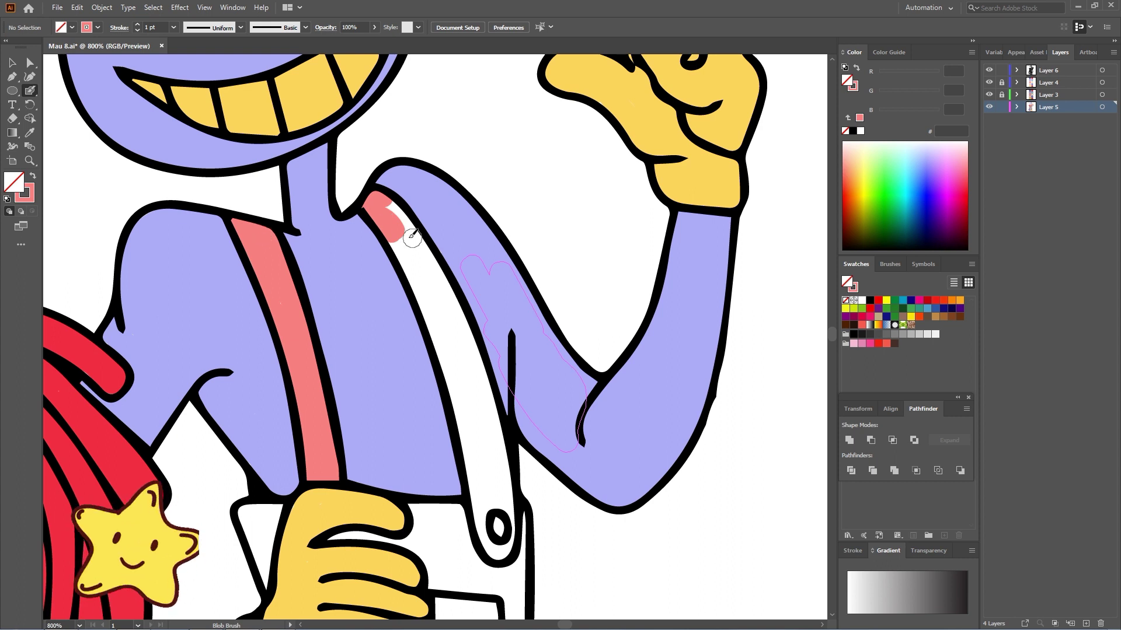
drag(412, 238, 421, 282)
mouse_move(401, 209)
mouse_down()
mouse_move(498, 403)
mouse_move(505, 470)
mouse_move(486, 537)
mouse_move(472, 482)
mouse_move(480, 511)
mouse_up()
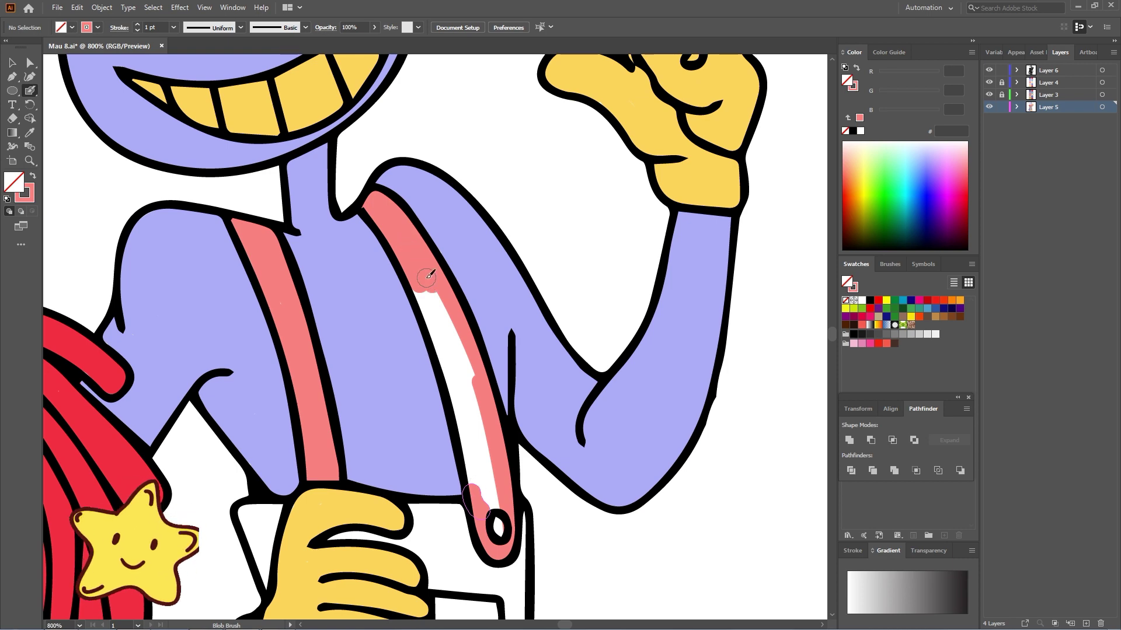
mouse_move(429, 275)
mouse_down()
mouse_move(492, 496)
mouse_move(458, 328)
mouse_up()
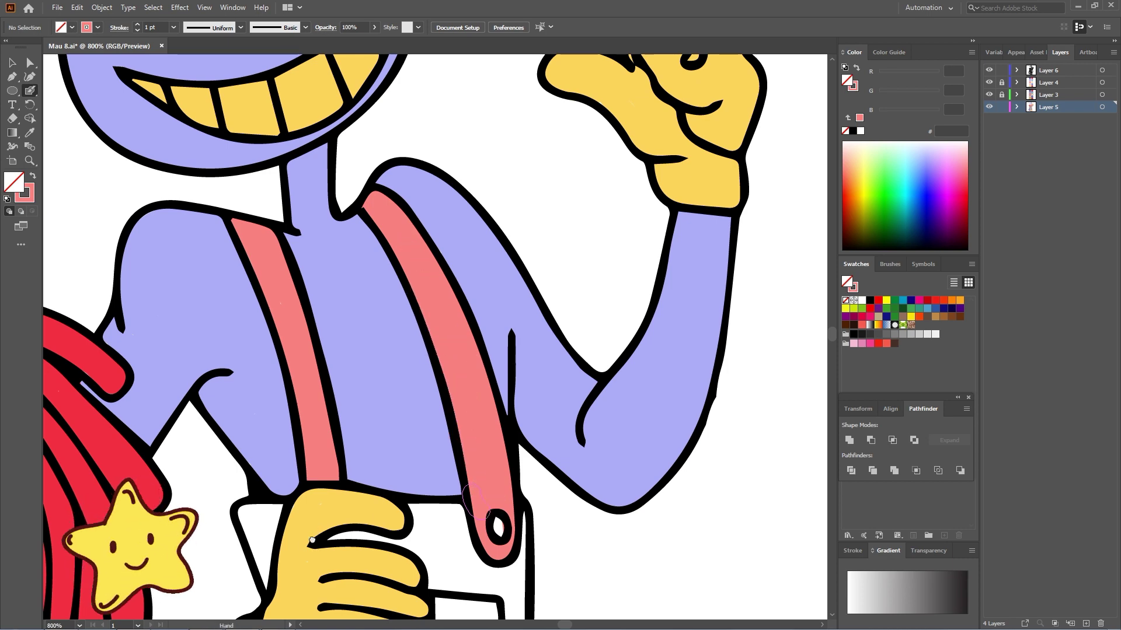
Fill the overalls' bib coral around the rabbit's hand and strap button, above the pocket.
drag(312, 540, 345, 404)
mouse_move(269, 377)
mouse_down()
mouse_move(304, 369)
mouse_move(302, 436)
mouse_up()
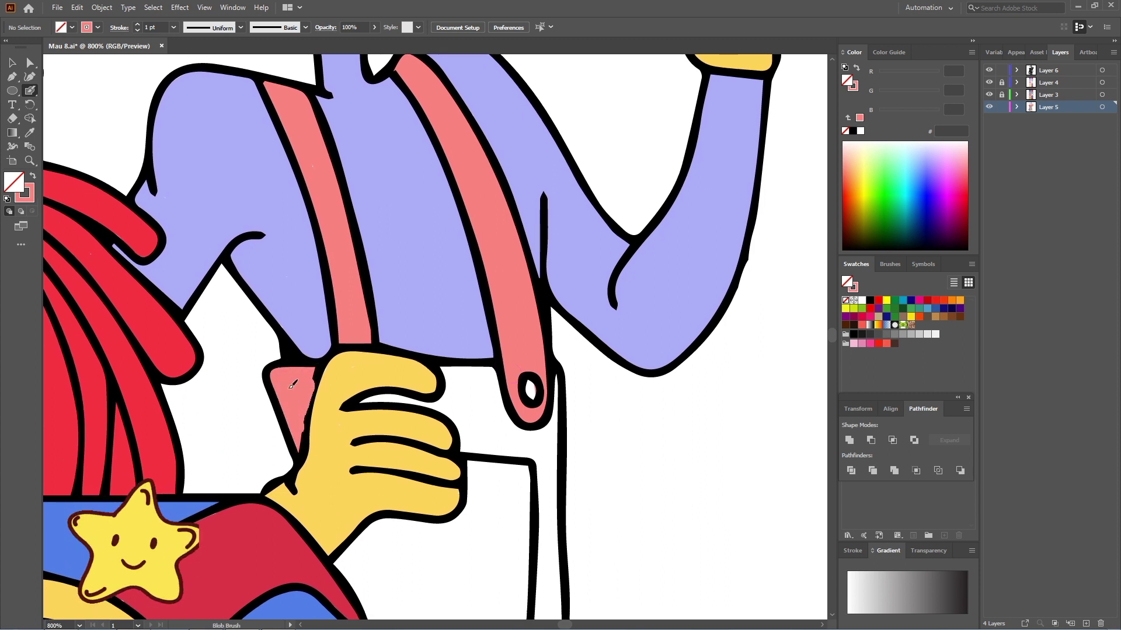
mouse_move(371, 398)
mouse_down()
mouse_move(421, 401)
mouse_move(460, 369)
mouse_up()
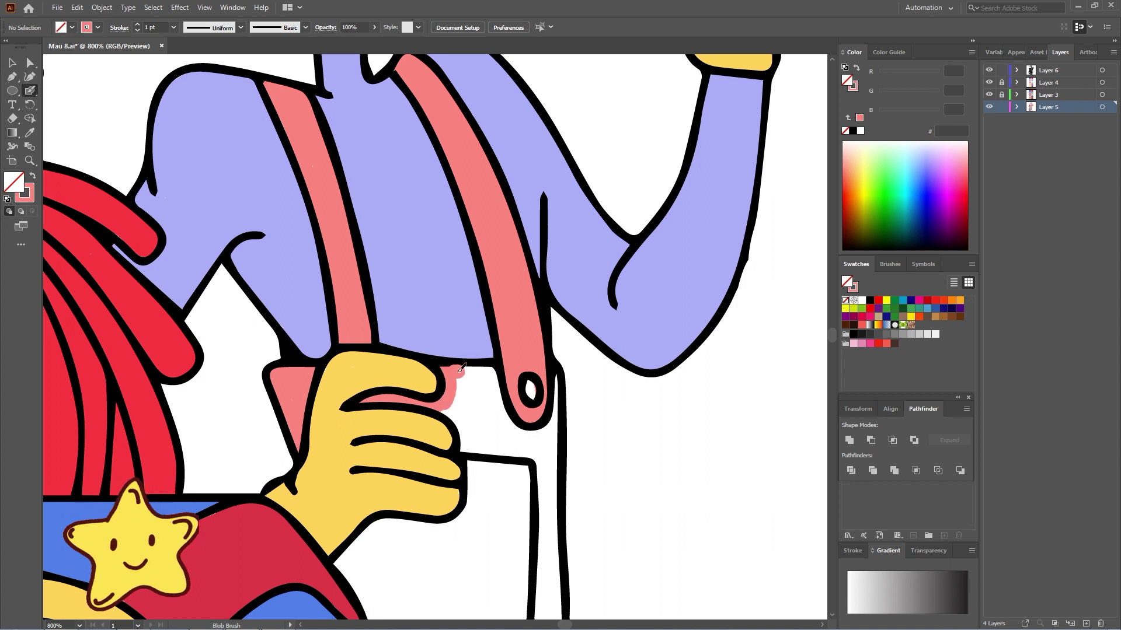
drag(559, 397, 555, 431)
mouse_move(497, 376)
mouse_down()
mouse_move(526, 433)
mouse_move(545, 432)
mouse_up()
mouse_move(465, 445)
mouse_down()
mouse_move(537, 451)
mouse_move(465, 382)
mouse_up()
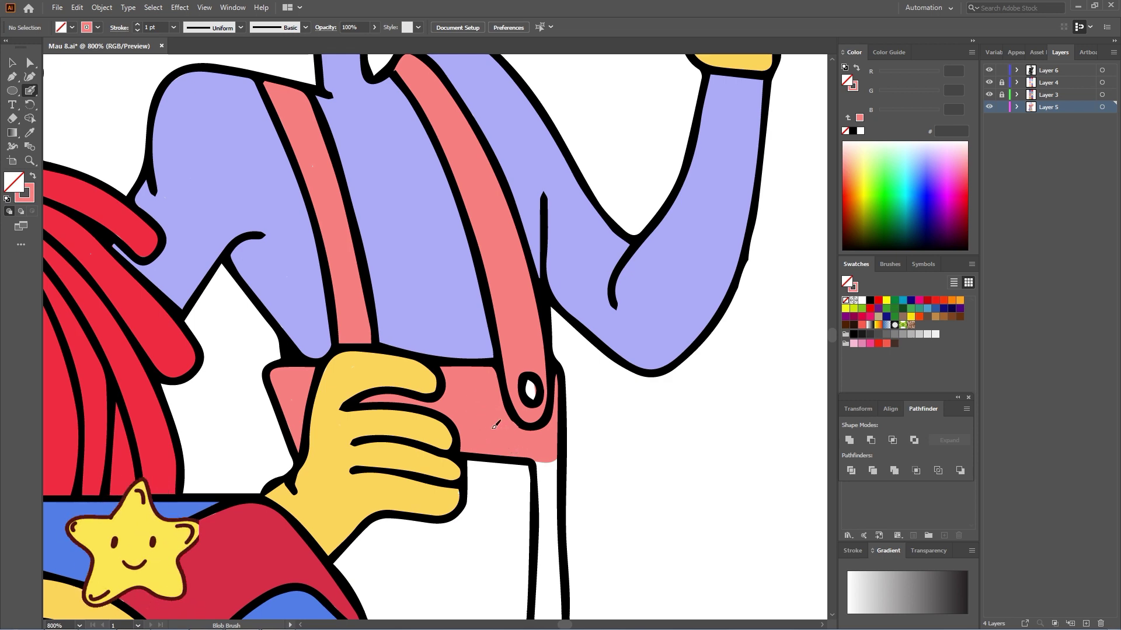
Paint the overalls coral along the outer side and lower edge of the pocket and beside the jester's bell.
mouse_move(531, 498)
mouse_down()
mouse_move(441, 307)
mouse_move(466, 314)
mouse_move(446, 519)
mouse_up()
drag(466, 340, 464, 527)
drag(473, 497, 474, 516)
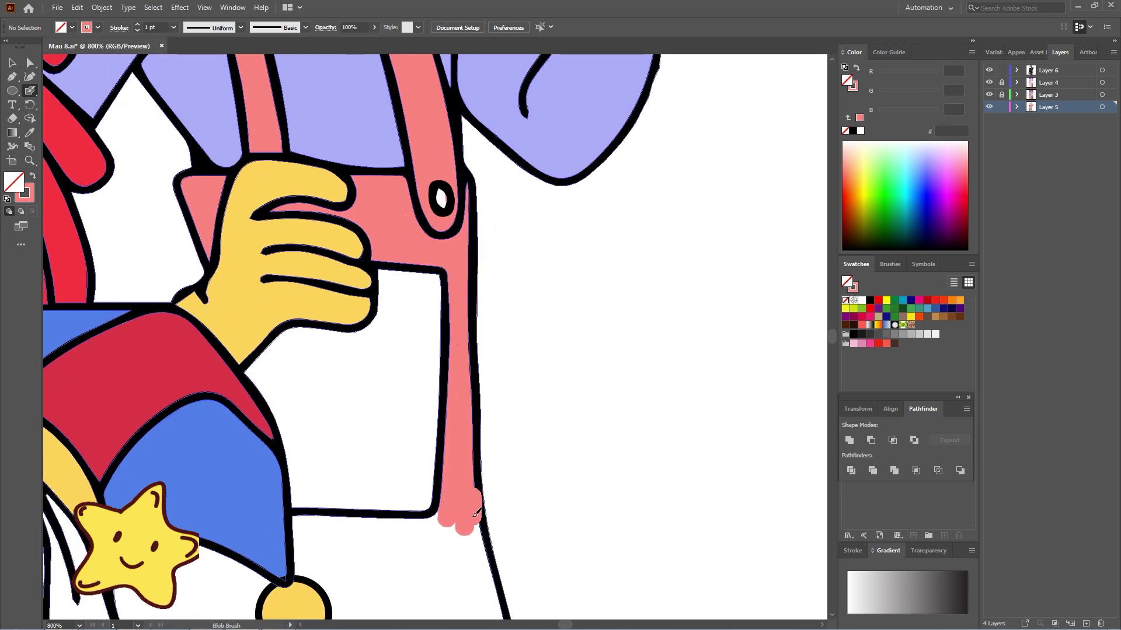
drag(387, 518, 423, 367)
mouse_move(334, 373)
mouse_down()
mouse_move(467, 371)
mouse_move(348, 415)
mouse_up()
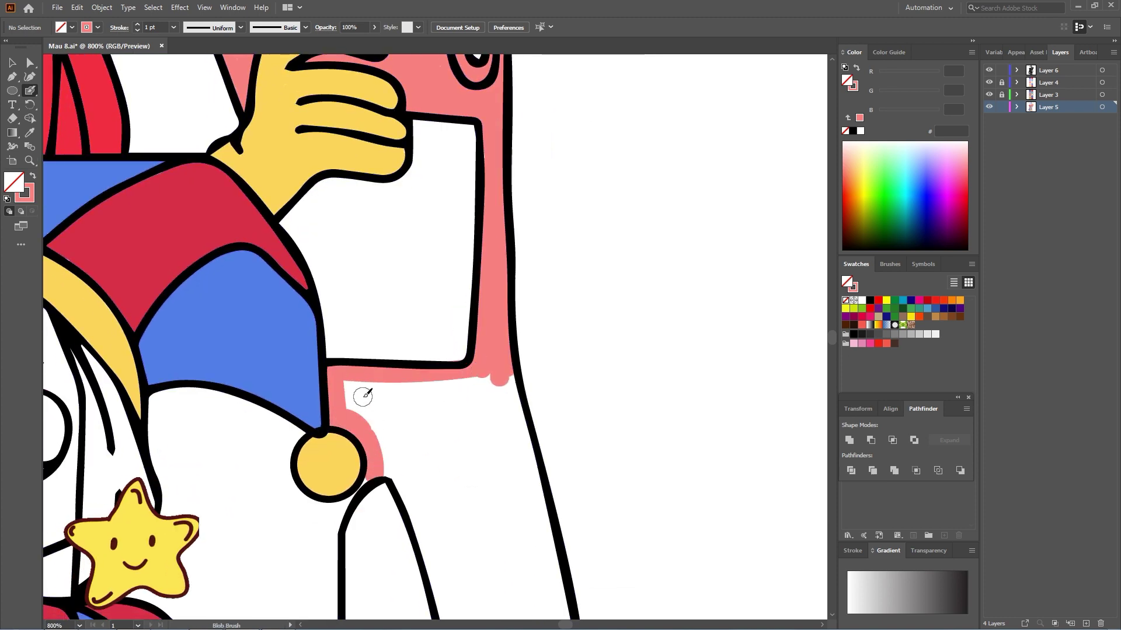
Paint coral on the overalls along the edges of the jester's hat, bell and hair.
drag(477, 405, 416, 255)
drag(200, 368, 345, 333)
mouse_move(245, 215)
mouse_down()
mouse_move(253, 349)
mouse_move(308, 217)
mouse_move(380, 257)
mouse_move(356, 283)
mouse_move(377, 314)
mouse_move(417, 327)
mouse_move(419, 344)
mouse_up()
drag(283, 399, 314, 341)
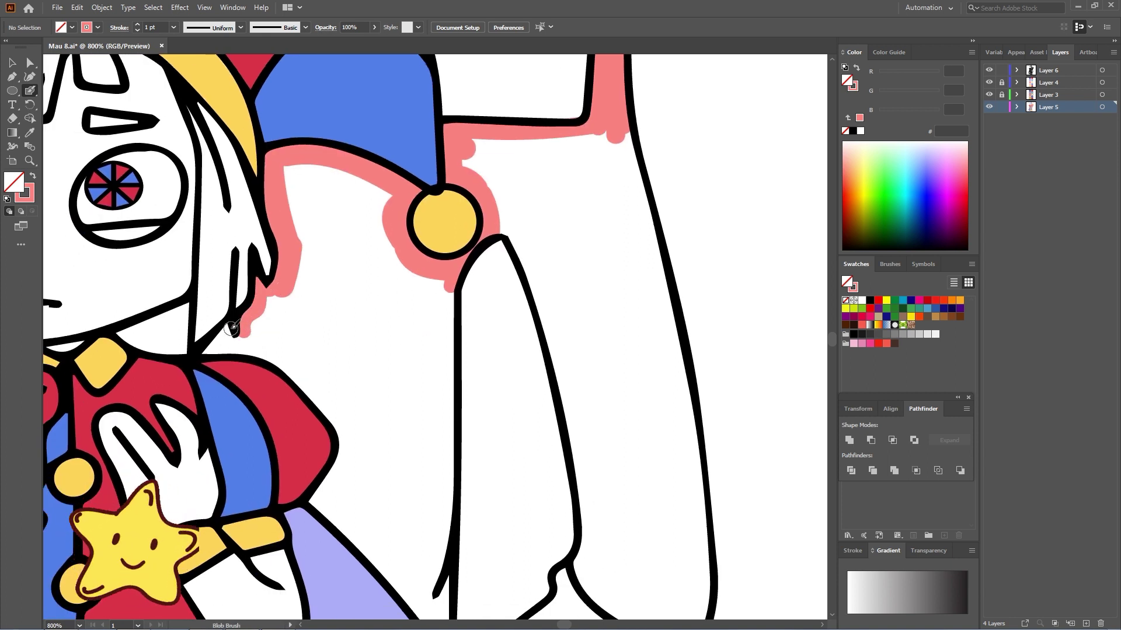
drag(255, 344, 310, 366)
scroll(310, 365, down, 2)
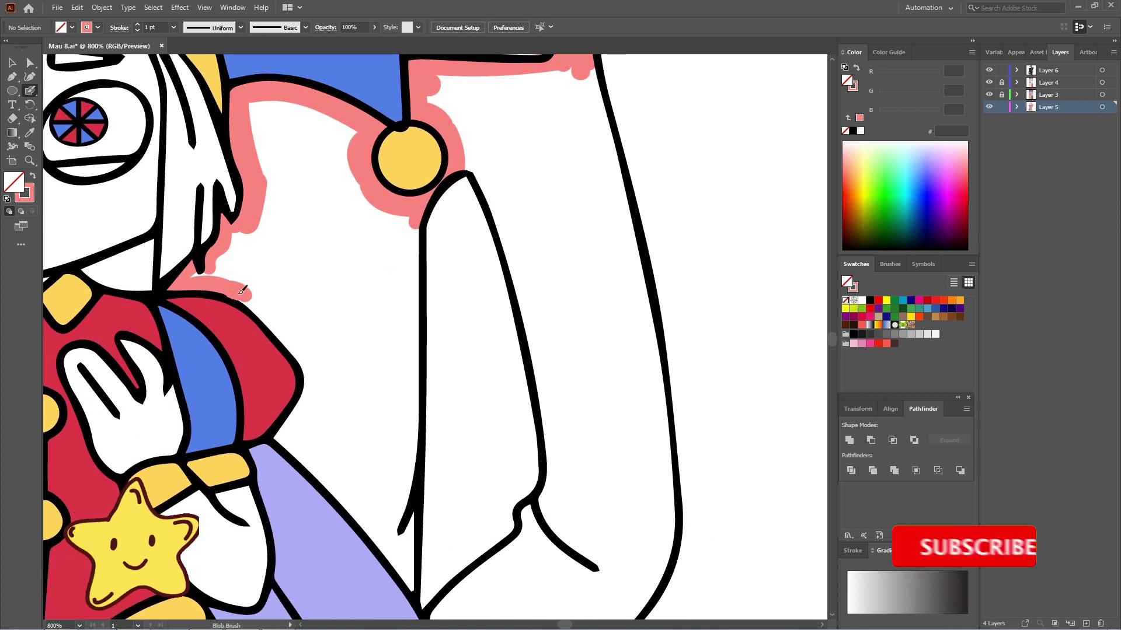
Fill the overalls' inner leg coral between the jester's hair, the puffed sleeve and the doll's dress.
drag(198, 273, 256, 259)
mouse_move(278, 325)
mouse_down()
mouse_move(298, 345)
mouse_move(306, 386)
mouse_up()
scroll(355, 397, down, 2)
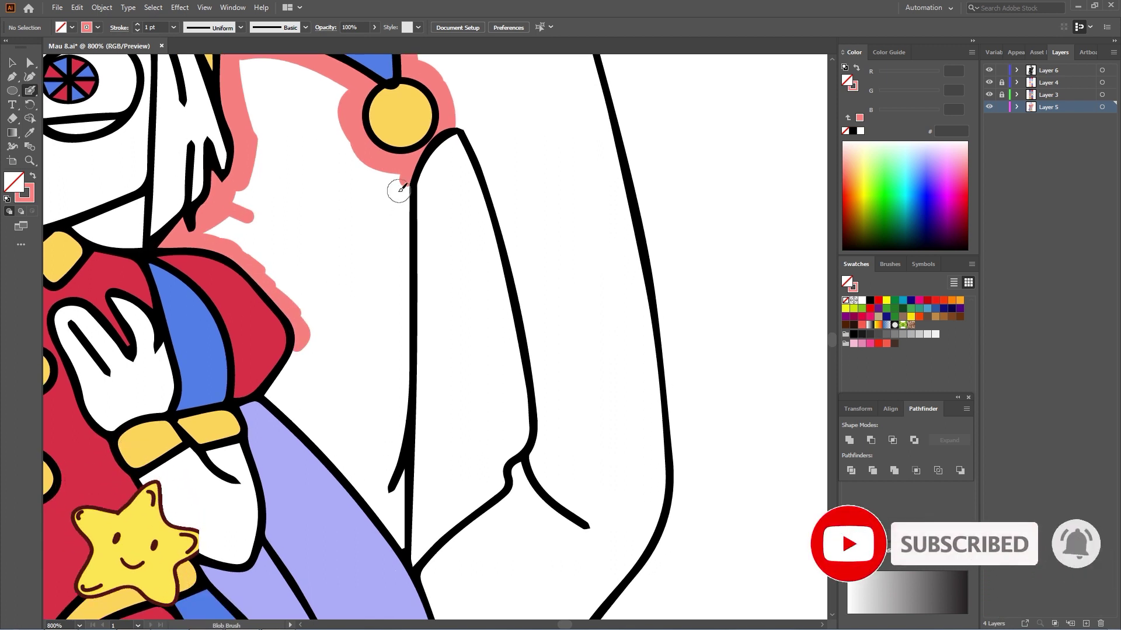
mouse_move(399, 192)
mouse_down()
mouse_move(393, 513)
mouse_move(401, 547)
mouse_up()
mouse_move(306, 349)
mouse_down()
mouse_move(279, 389)
mouse_move(377, 495)
mouse_up()
drag(295, 195, 308, 271)
mouse_move(267, 152)
mouse_down()
mouse_move(273, 175)
mouse_move(328, 187)
mouse_move(318, 250)
mouse_move(290, 300)
mouse_move(344, 391)
mouse_move(336, 434)
mouse_move(376, 530)
mouse_move(392, 250)
mouse_move(338, 317)
mouse_up()
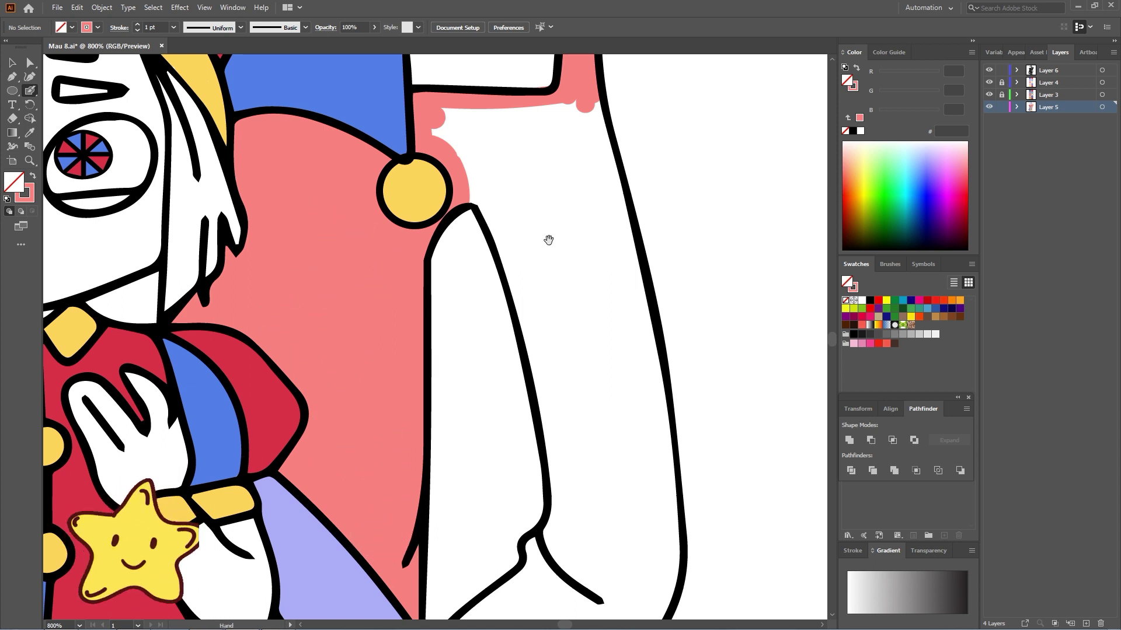
Fill the upper part of the rabbit's outer trouser leg coral below the pocket.
drag(549, 240, 409, 285)
drag(314, 170, 350, 232)
drag(420, 337, 375, 226)
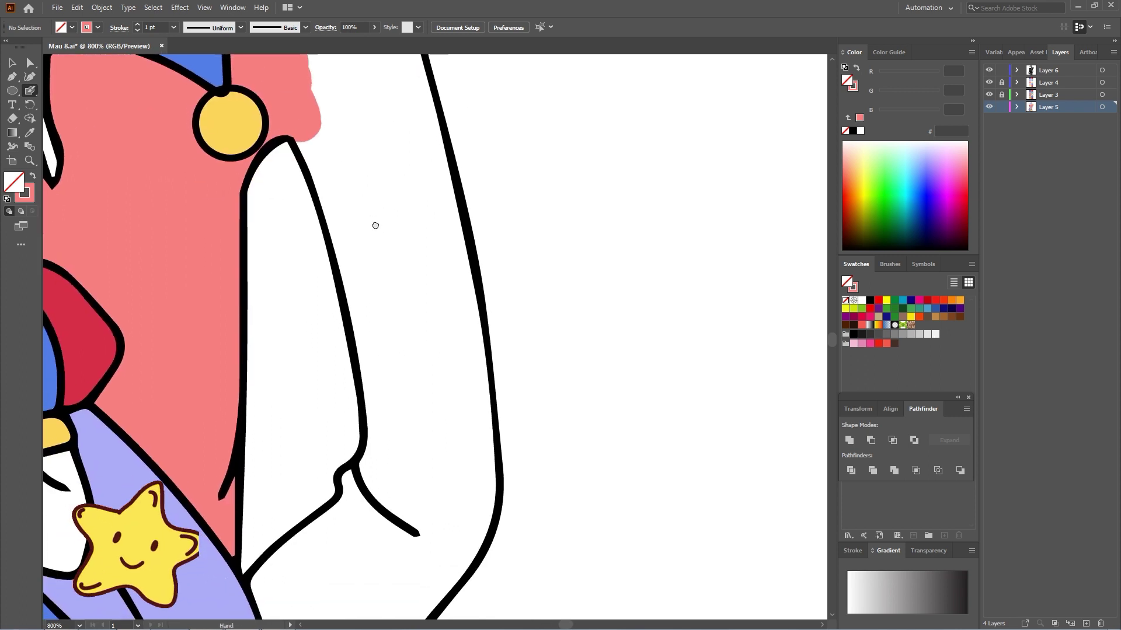
drag(309, 138, 377, 363)
mouse_move(330, 82)
mouse_down()
mouse_move(327, 214)
mouse_move(398, 178)
mouse_move(415, 225)
mouse_move(445, 333)
mouse_move(432, 429)
mouse_up()
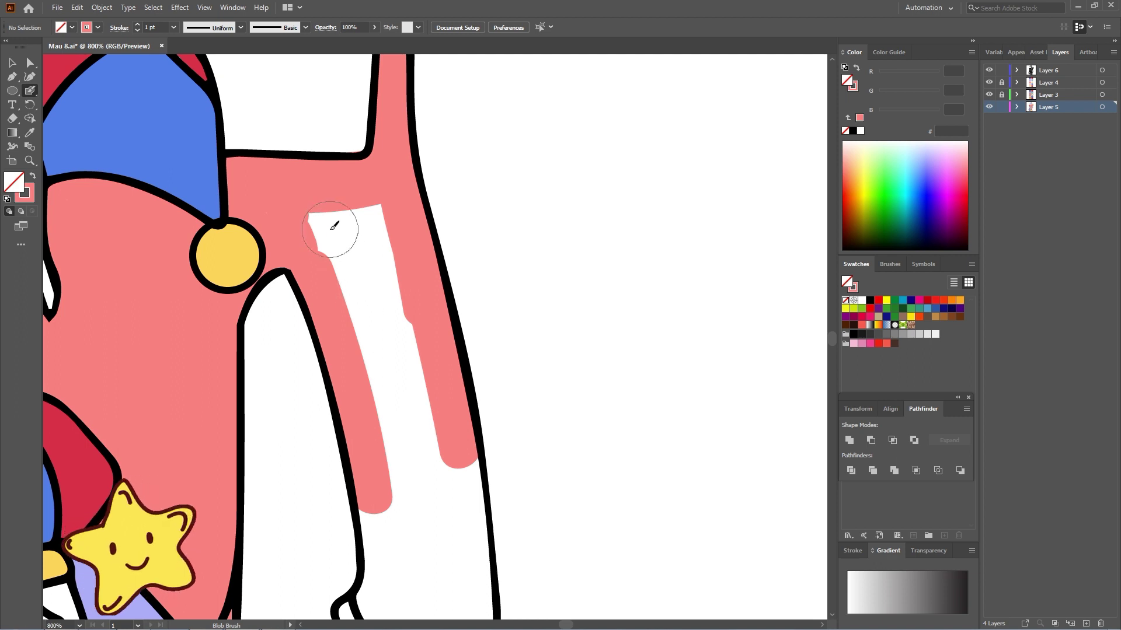
mouse_move(334, 225)
mouse_down()
mouse_move(375, 395)
mouse_move(445, 462)
mouse_up()
Fill the rabbit's bent outer trouser leg coral from the thigh down around the knee.
scroll(402, 403, down, 5)
mouse_move(362, 342)
mouse_down()
mouse_move(337, 416)
mouse_move(307, 458)
mouse_up()
mouse_move(431, 283)
mouse_down()
mouse_move(420, 295)
mouse_move(423, 461)
mouse_up()
drag(384, 350, 371, 489)
drag(265, 508, 319, 330)
drag(370, 289, 286, 365)
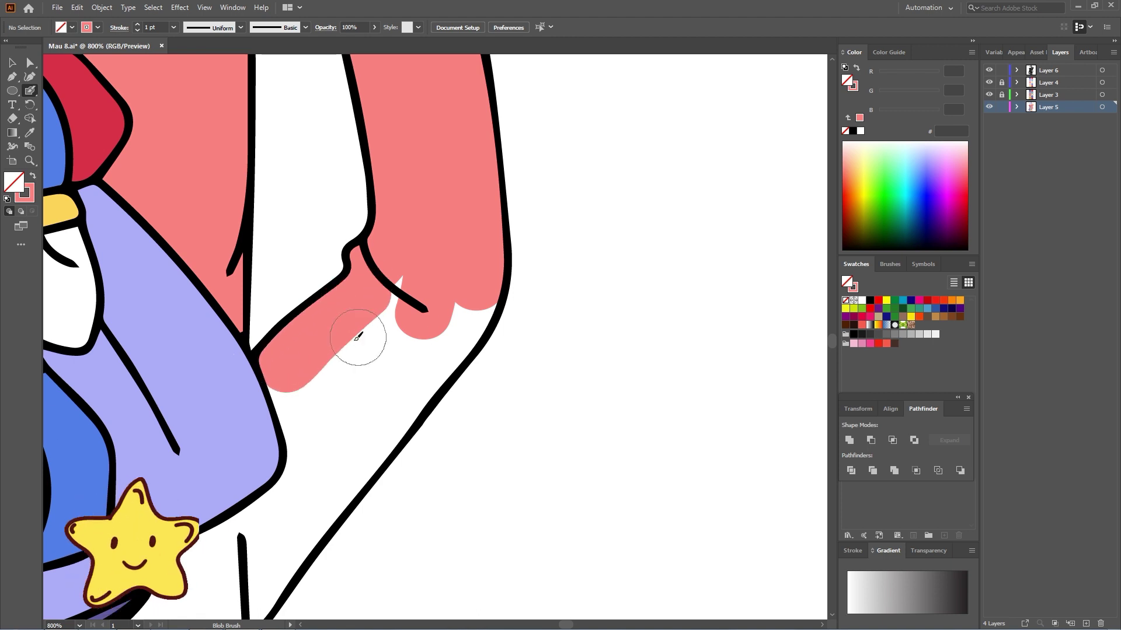
drag(358, 337, 440, 330)
drag(453, 345, 360, 461)
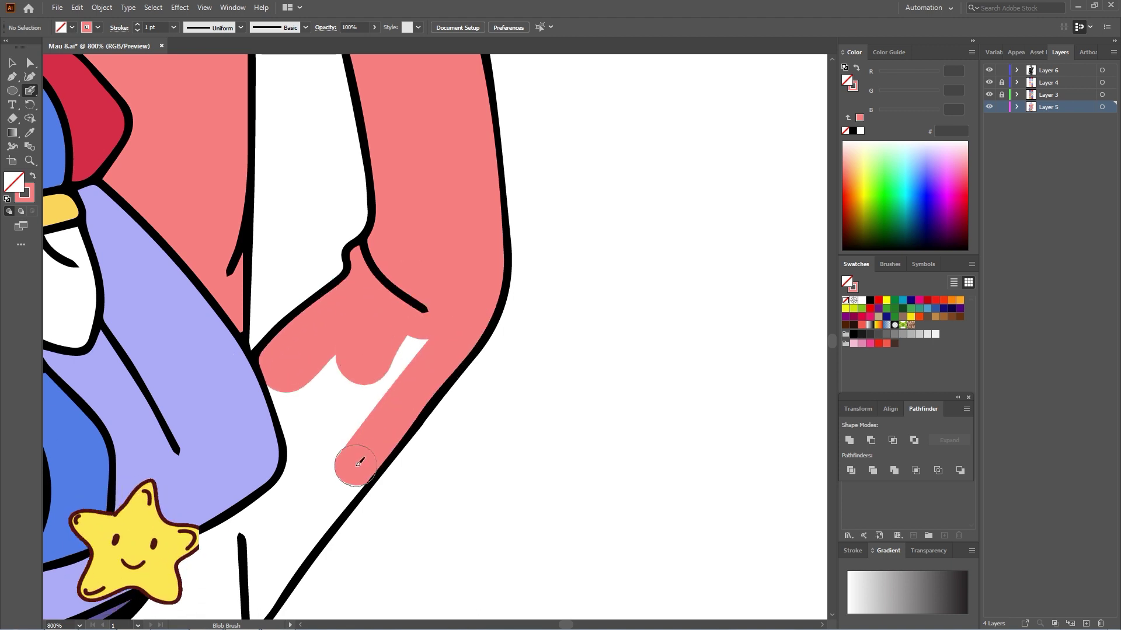
Fill the rest of the rabbit's lower trouser leg coral down to the yellow cuff.
mouse_move(405, 360)
mouse_down()
mouse_move(335, 405)
mouse_move(408, 220)
mouse_up()
mouse_move(396, 170)
mouse_down()
mouse_move(411, 222)
mouse_move(401, 281)
mouse_move(291, 348)
mouse_move(431, 280)
mouse_move(365, 325)
mouse_move(252, 349)
mouse_move(269, 375)
mouse_move(244, 412)
mouse_move(163, 457)
mouse_move(161, 484)
mouse_move(338, 469)
mouse_up()
mouse_move(439, 215)
mouse_down()
mouse_move(431, 180)
mouse_move(446, 249)
mouse_move(460, 261)
mouse_move(372, 376)
mouse_move(378, 324)
mouse_move(338, 366)
mouse_move(301, 366)
mouse_move(331, 401)
mouse_move(332, 465)
mouse_move(321, 470)
mouse_move(282, 406)
mouse_move(258, 436)
mouse_move(186, 468)
mouse_move(302, 464)
mouse_up()
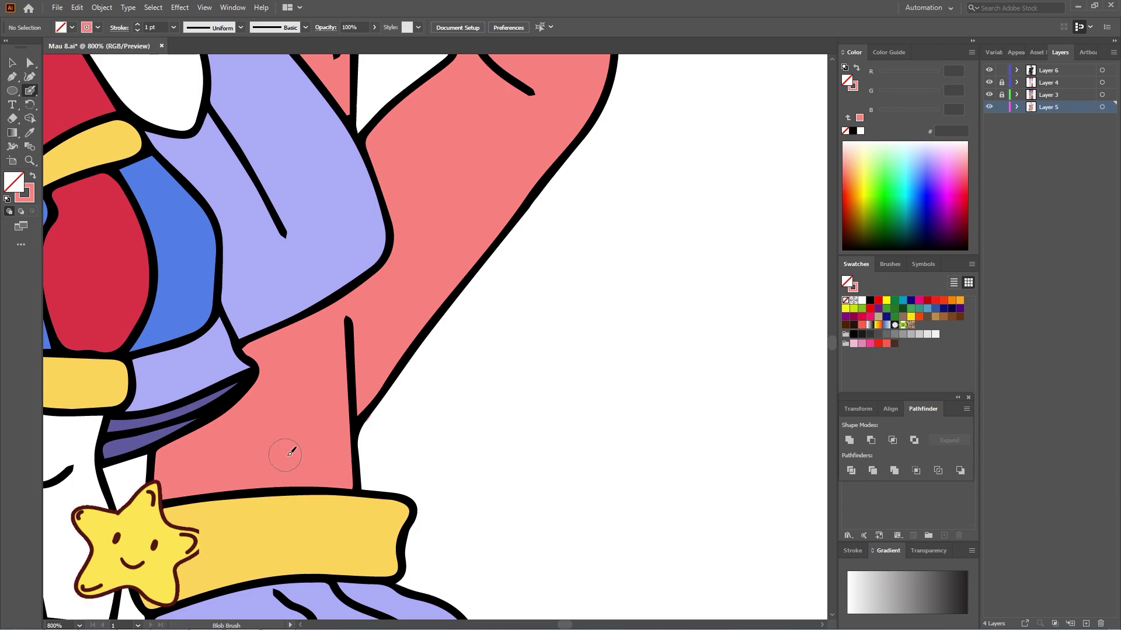
Sample the light pink palette colour (RGB 253, 178, 178) and fill the overalls' bib pocket with it.
drag(442, 213, 519, 623)
key(ctrl+minus)
key(ctrl+minus)
key(ctrl+minus)
key(ctrl+minus)
key(ctrl+minus)
mouse_move(486, 357)
mouse_down()
mouse_move(554, 451)
mouse_move(572, 447)
mouse_up()
key(i)
click(131, 435)
drag(542, 352, 516, 402)
key(ctrl+plus)
key(ctrl+plus)
key(ctrl+plus)
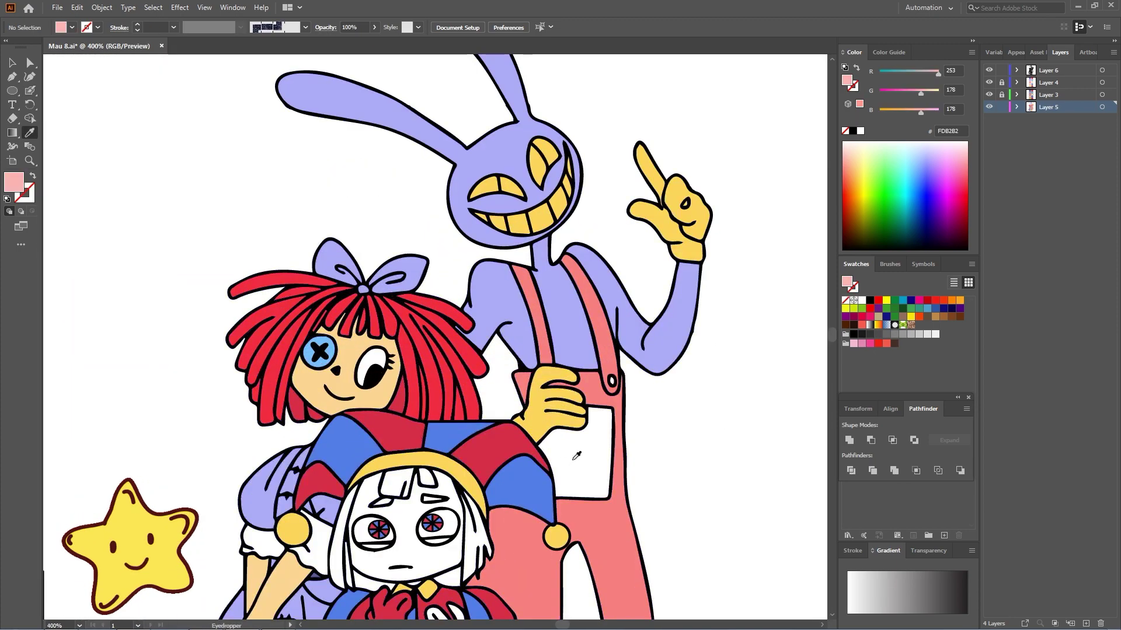
scroll(576, 456, up, 2)
key(shift+b)
key(shift+x)
mouse_move(455, 350)
mouse_down()
mouse_move(406, 383)
mouse_move(442, 447)
mouse_move(449, 502)
mouse_move(575, 503)
mouse_up()
mouse_move(521, 291)
mouse_down()
mouse_move(579, 296)
mouse_move(581, 309)
mouse_move(562, 489)
mouse_up()
mouse_move(464, 352)
mouse_down()
mouse_move(531, 322)
mouse_move(545, 345)
mouse_move(532, 369)
mouse_move(447, 410)
mouse_move(580, 362)
mouse_move(476, 429)
mouse_move(555, 351)
mouse_up()
Touch up the rabbit's overalls around the bib pocket and strap button with the sampled coral (RGB 255, 125, 128) and light pink.
key(i)
click(602, 362)
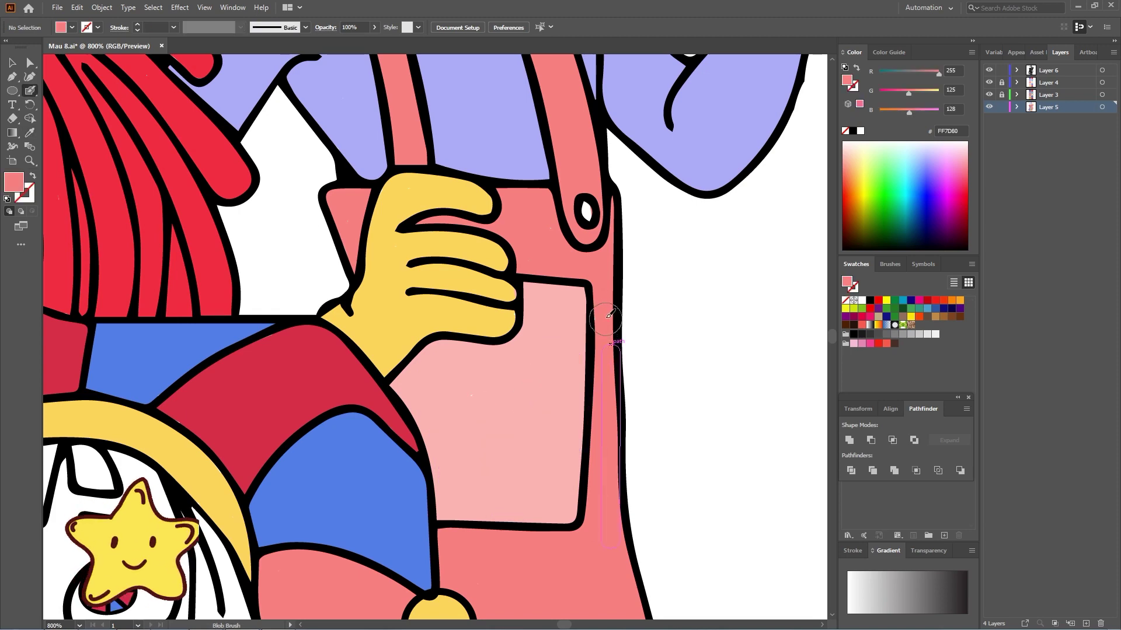
key(shift+b)
drag(516, 404, 513, 393)
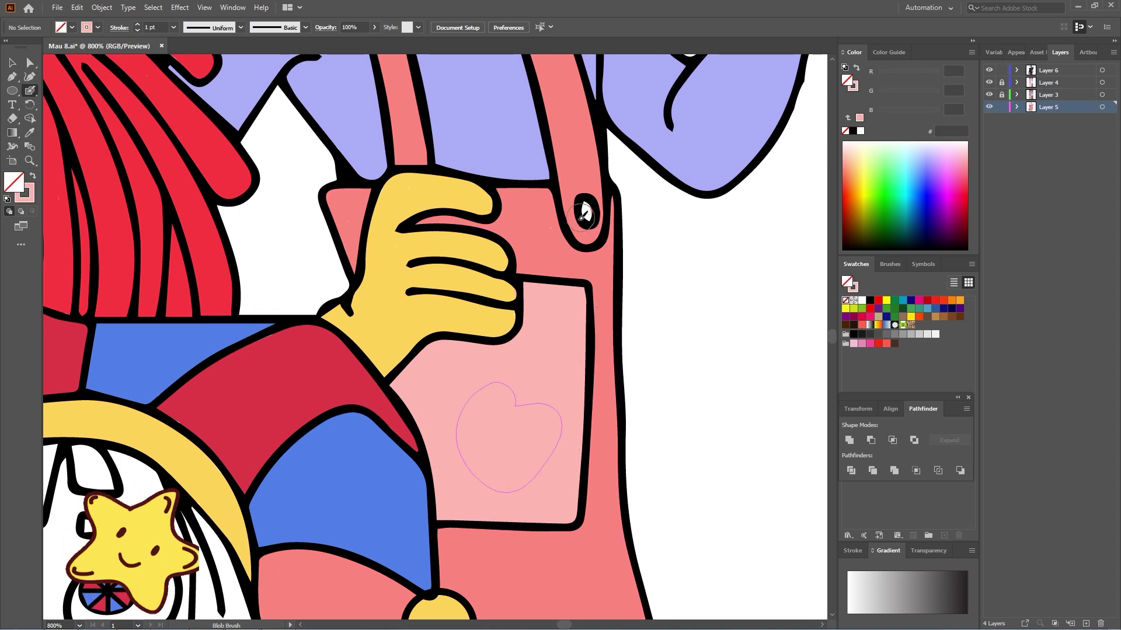
drag(582, 216, 605, 252)
key(i)
click(550, 229)
key(shift+b)
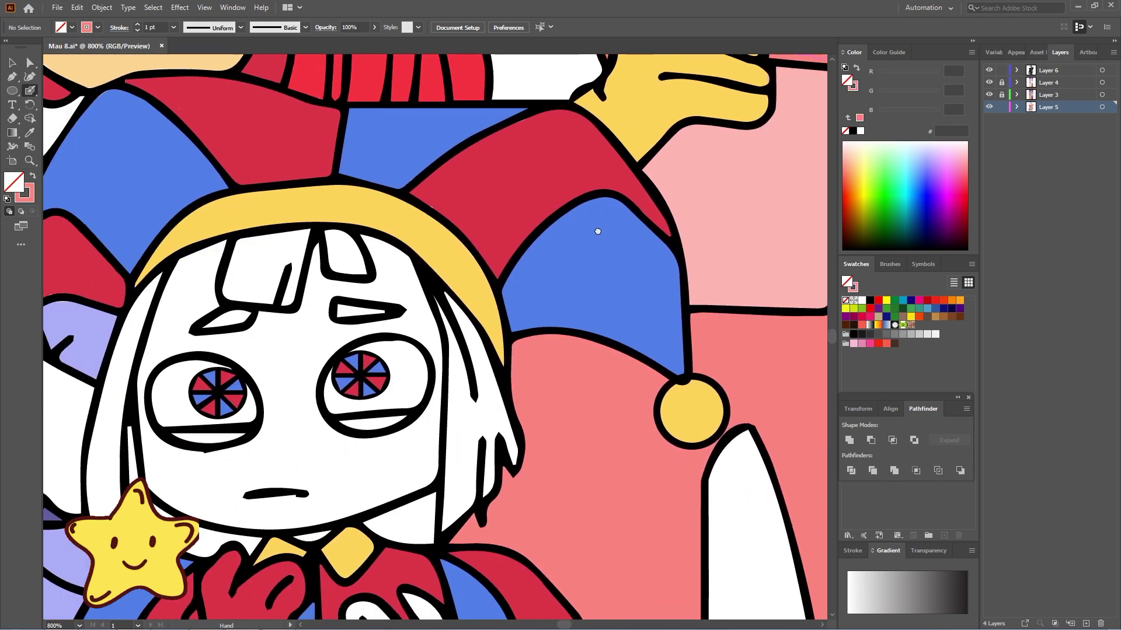
Fill the jester's hair on the left side of the face dark brown, from the hat band down to the shoulder.
drag(280, 385, 347, 349)
key(shift+x)
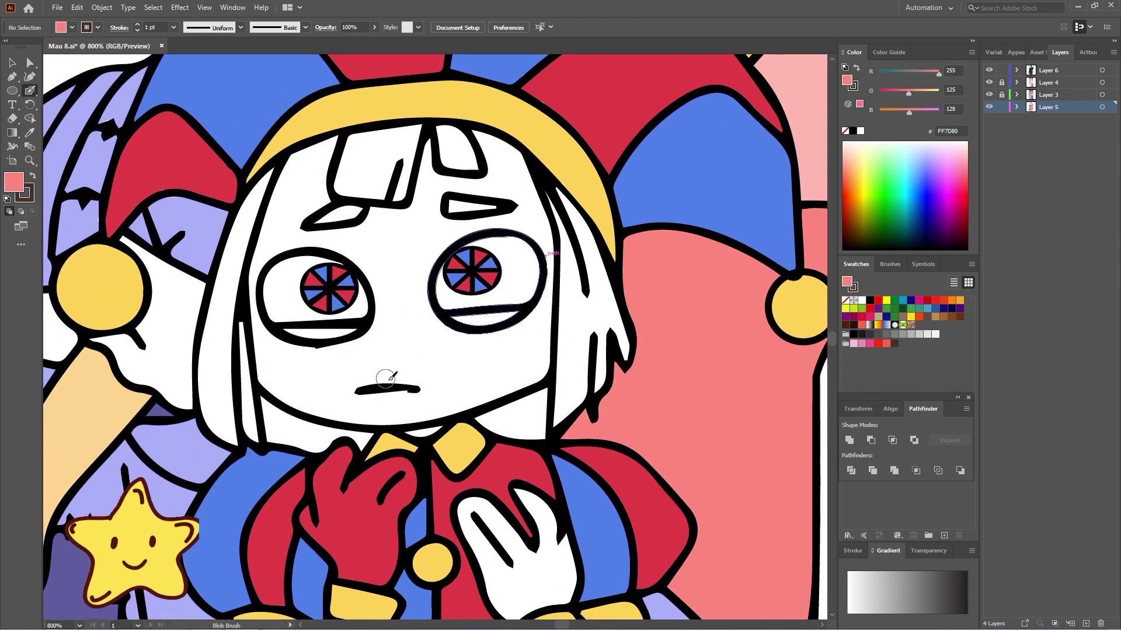
mouse_move(272, 172)
mouse_down()
mouse_move(245, 203)
mouse_move(219, 274)
mouse_move(199, 376)
mouse_move(217, 429)
mouse_move(253, 437)
mouse_move(234, 321)
mouse_up()
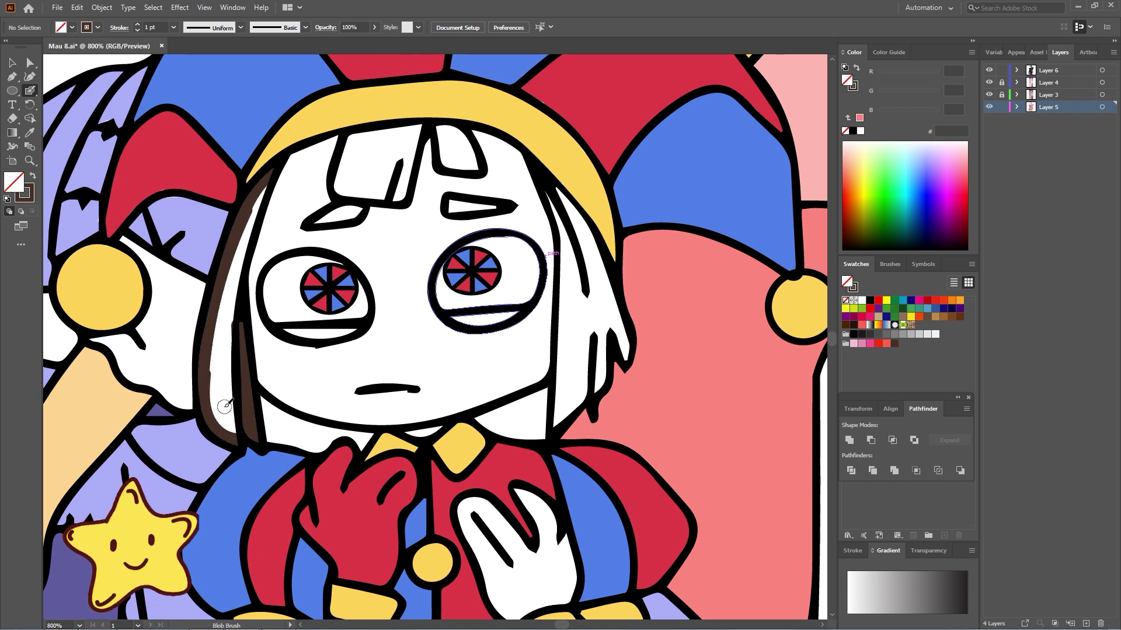
mouse_move(232, 427)
mouse_down()
mouse_move(222, 396)
mouse_move(227, 303)
mouse_up()
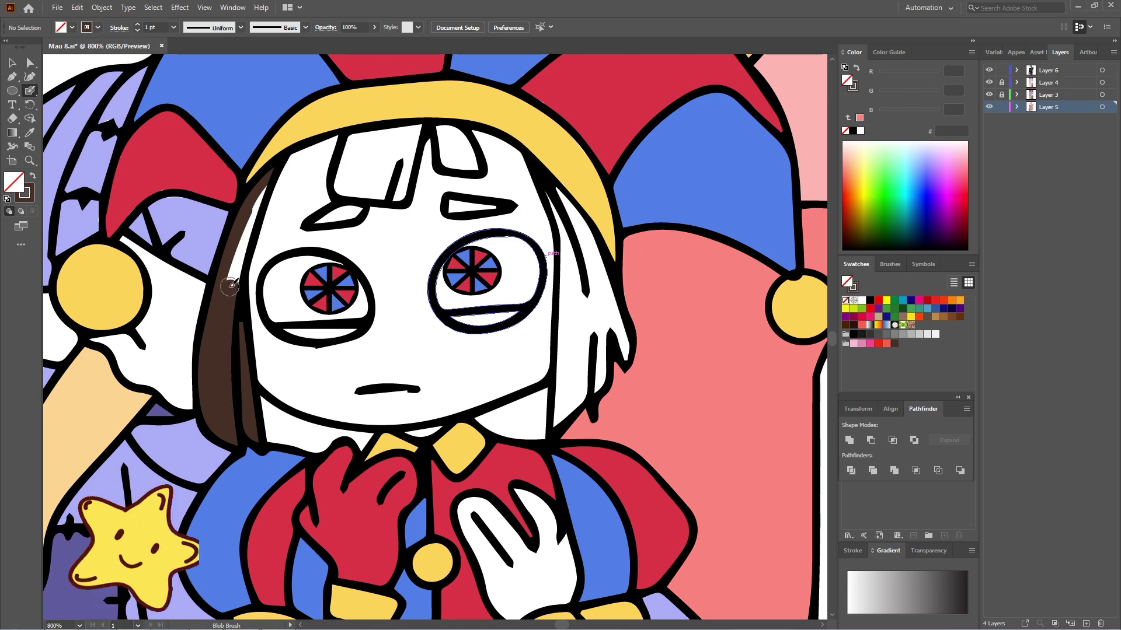
Fill the jester's two fringe locks and both eyebrows dark brown.
mouse_move(354, 141)
mouse_down()
mouse_move(356, 191)
mouse_move(401, 194)
mouse_move(421, 135)
mouse_move(386, 132)
mouse_move(366, 150)
mouse_move(377, 170)
mouse_up()
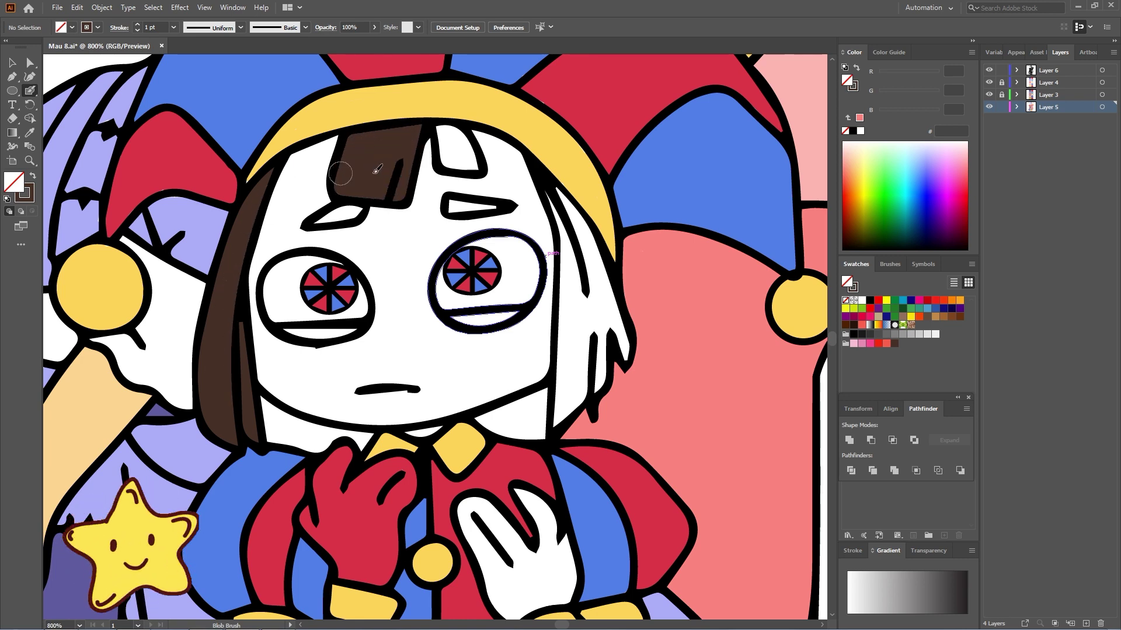
mouse_move(443, 133)
mouse_down()
mouse_move(451, 164)
mouse_move(470, 140)
mouse_move(458, 153)
mouse_up()
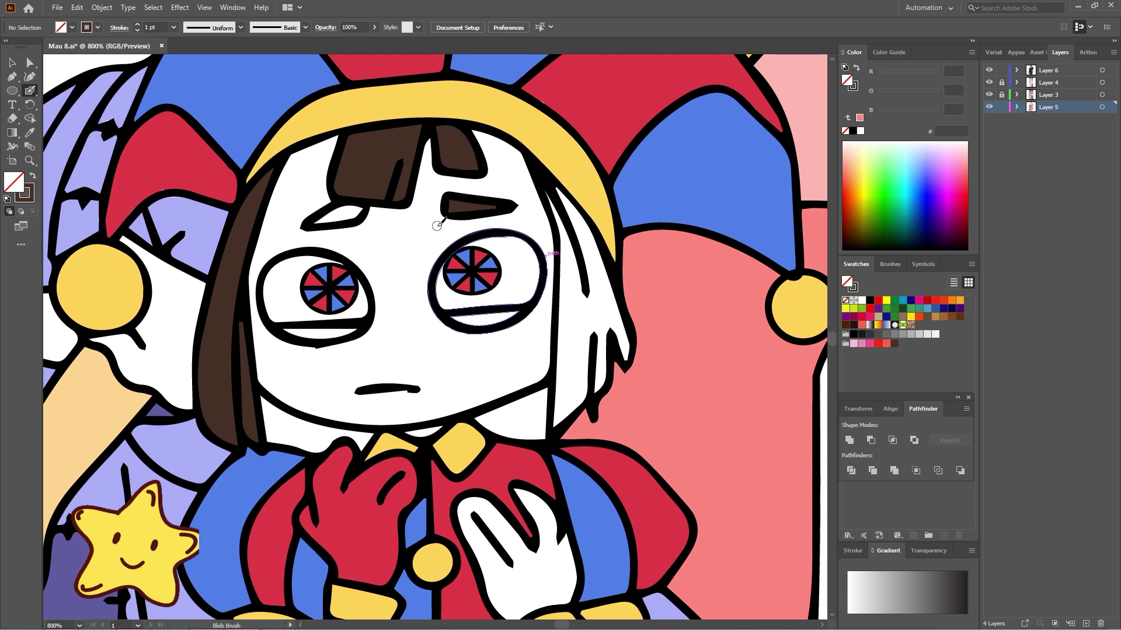
drag(349, 213, 351, 215)
Fill the jester's hair on the right side of the face and the strands beneath the jaw on both sides dark brown.
drag(390, 232, 190, 222)
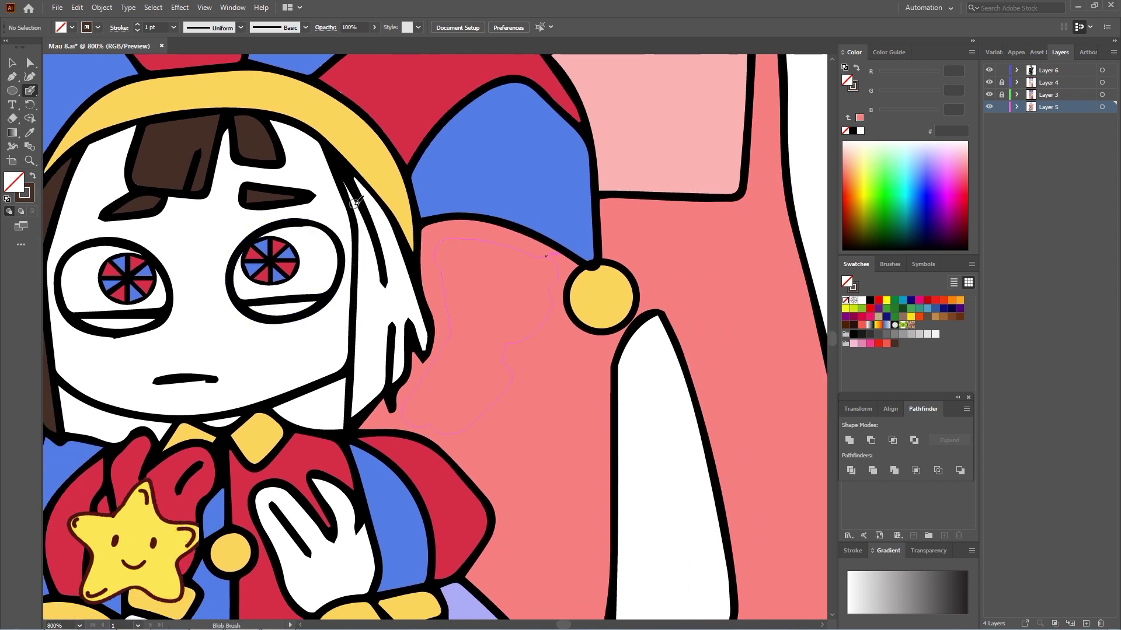
drag(350, 187, 363, 383)
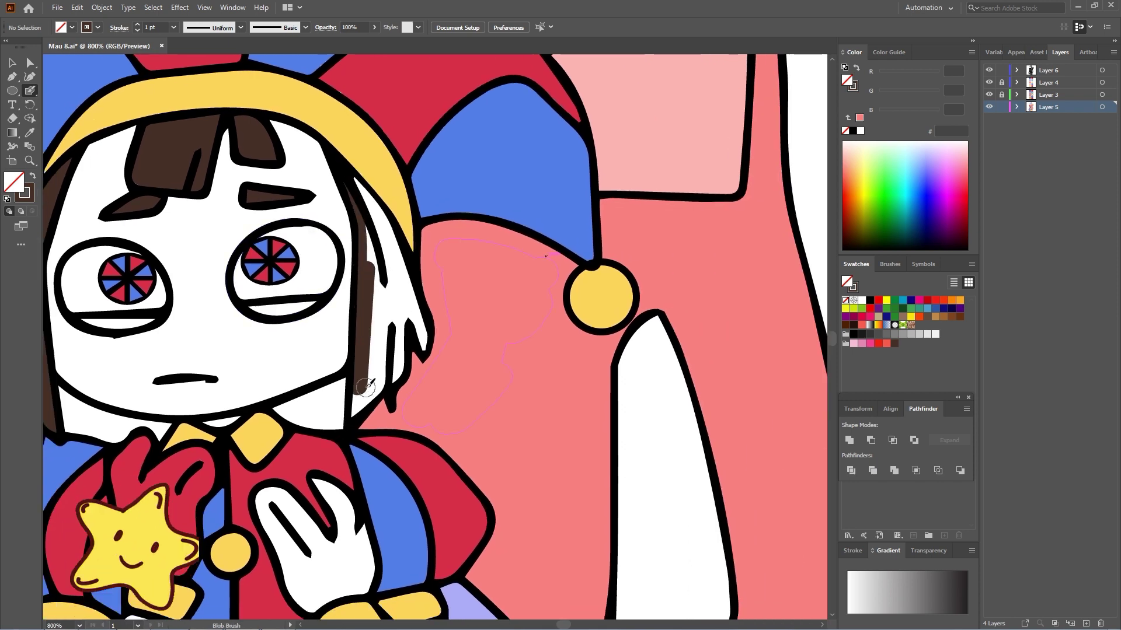
mouse_move(372, 396)
mouse_down()
mouse_move(421, 327)
mouse_move(383, 216)
mouse_up()
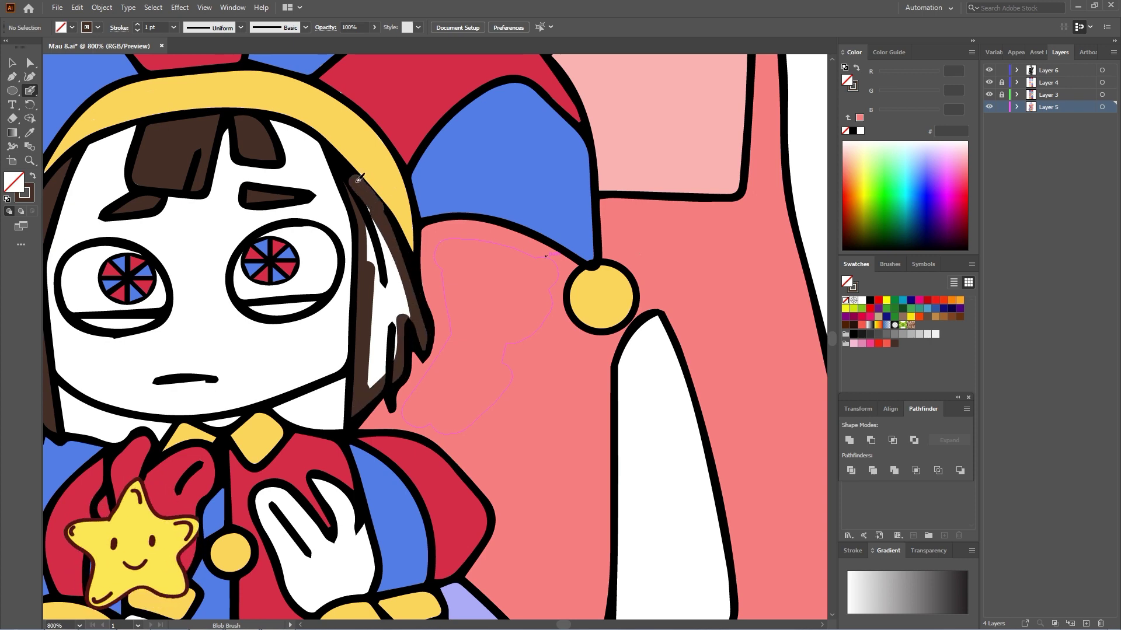
drag(375, 264, 388, 342)
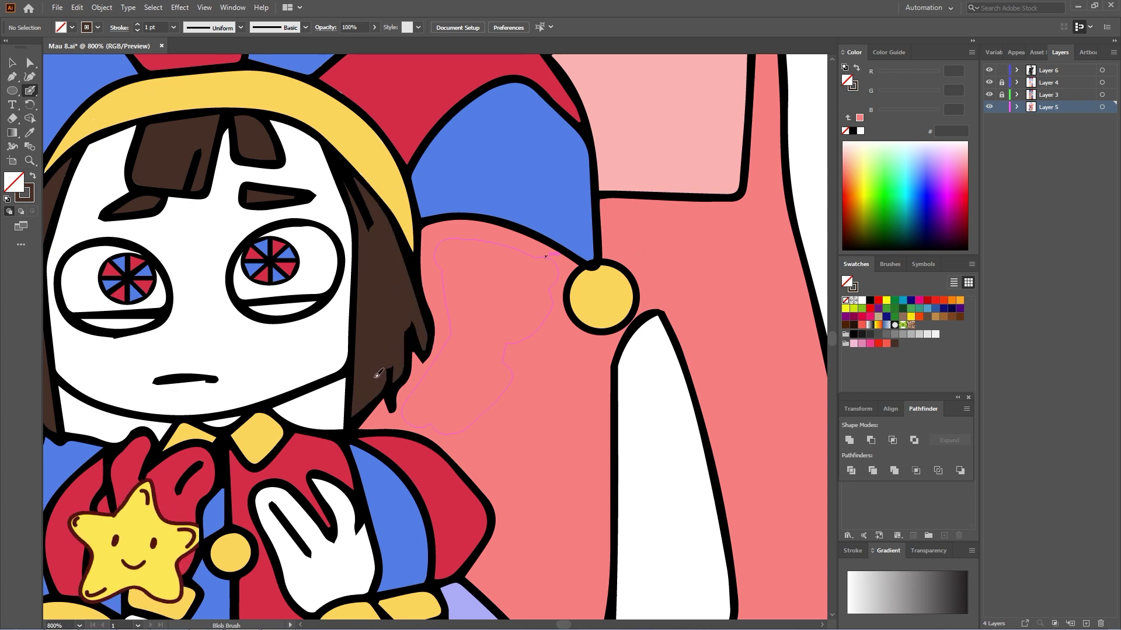
mouse_move(165, 443)
mouse_down()
mouse_move(206, 412)
mouse_move(342, 368)
mouse_up()
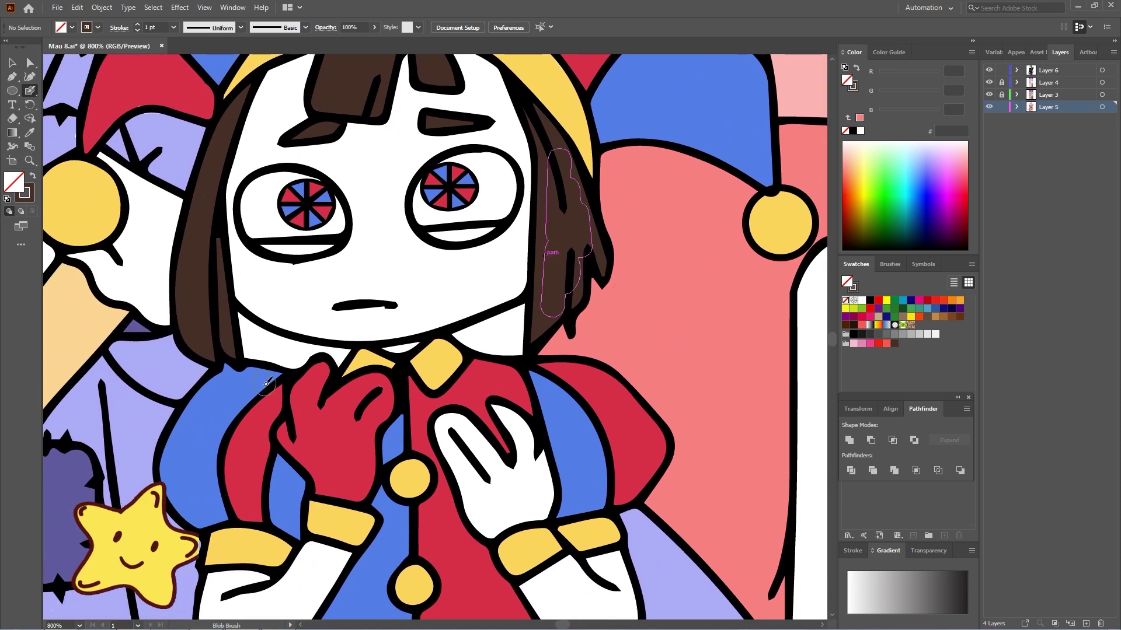
mouse_move(267, 355)
mouse_down()
mouse_move(248, 318)
mouse_move(271, 351)
mouse_move(290, 354)
mouse_move(290, 339)
mouse_up()
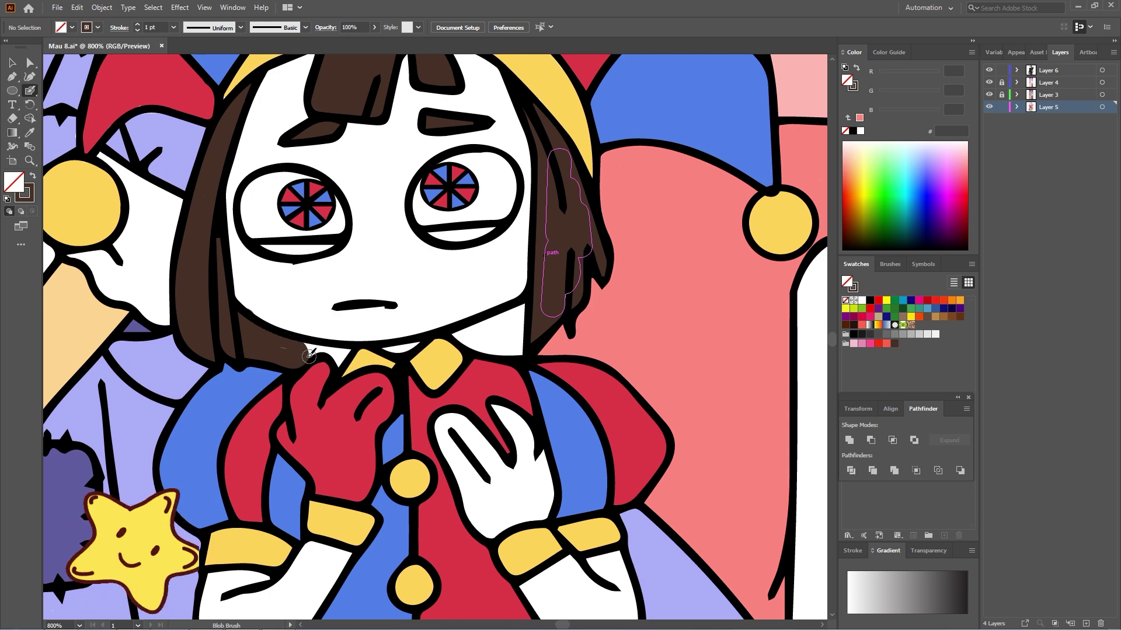
drag(503, 321, 467, 357)
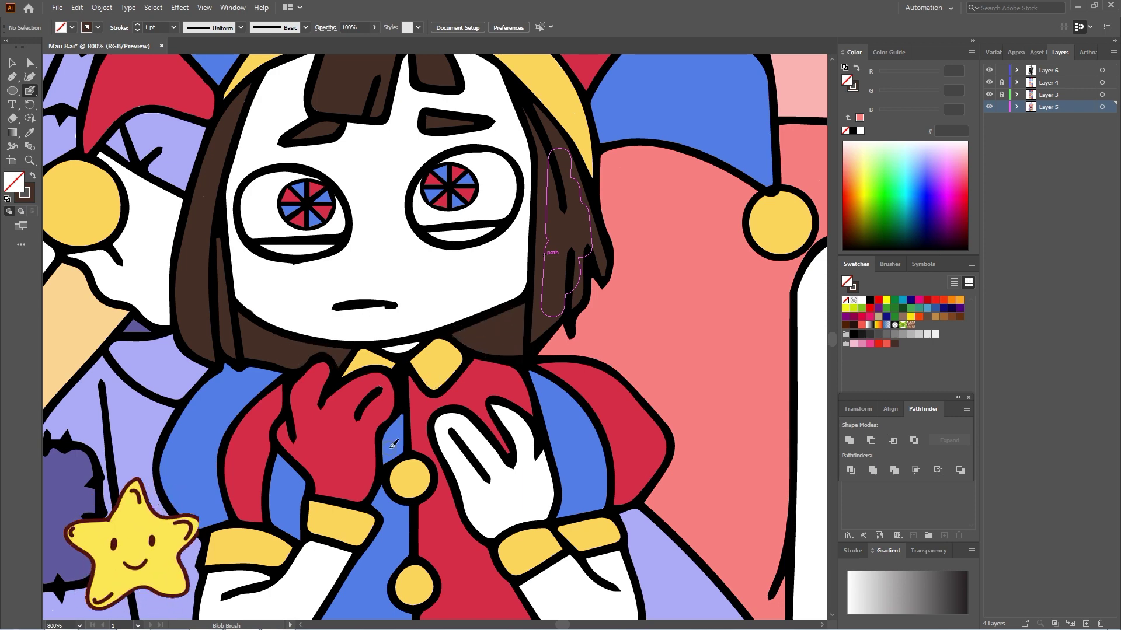
Sample the jester suit's blue (RGB 83, 125, 229) and fill the unpainted glove on the chest with it.
key(ctrl+minus)
key(i)
click(389, 501)
key(shift+b)
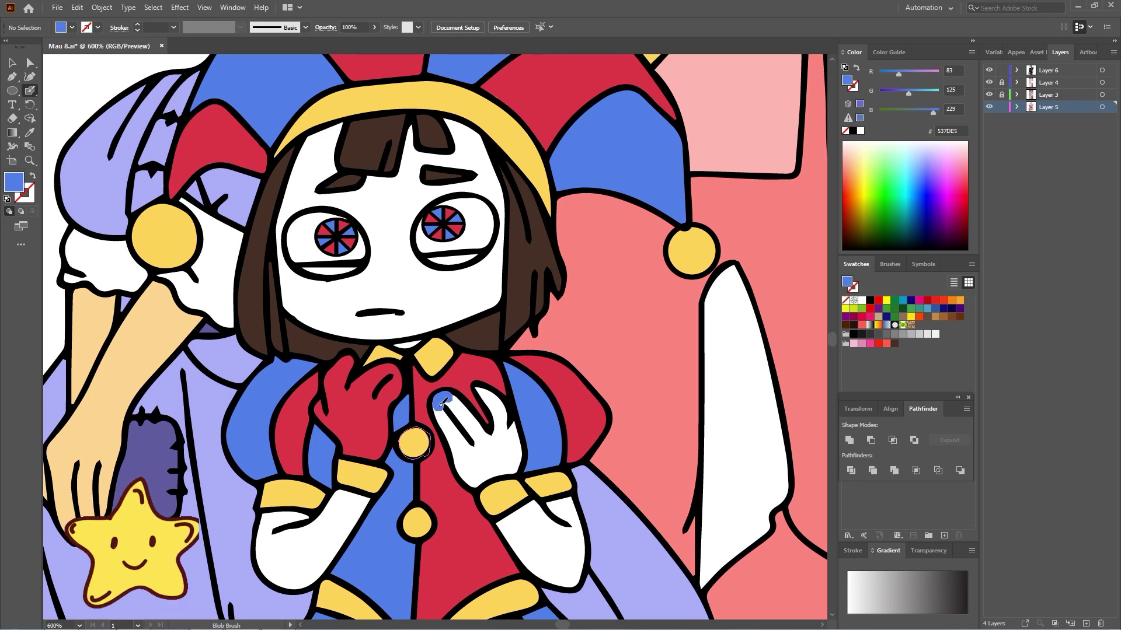
drag(442, 402, 460, 448)
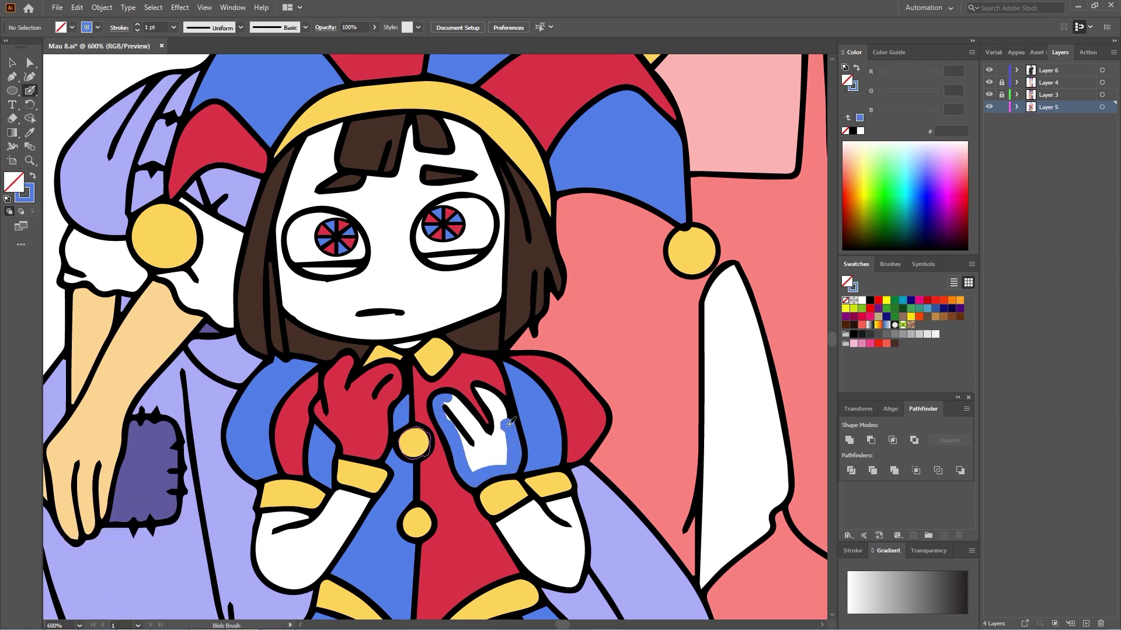
drag(509, 422, 488, 394)
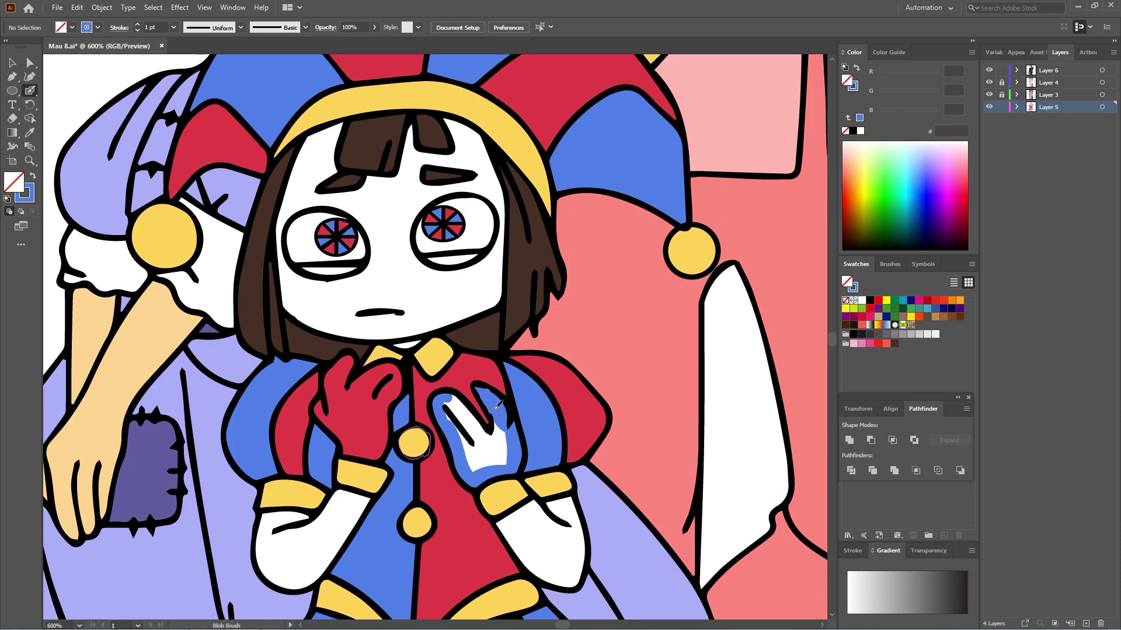
mouse_move(495, 441)
mouse_down()
mouse_move(470, 406)
mouse_move(487, 459)
mouse_move(499, 452)
mouse_up()
drag(370, 552, 381, 460)
key(ctrl+minus)
key(ctrl+minus)
key(ctrl+minus)
key(ctrl+minus)
drag(645, 288, 663, 354)
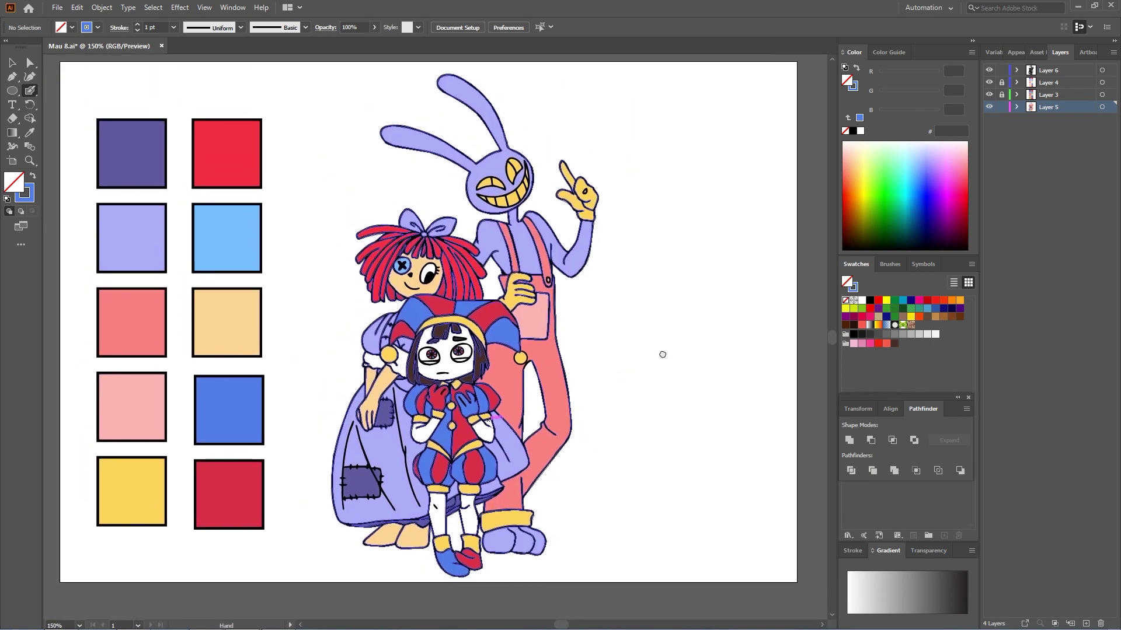